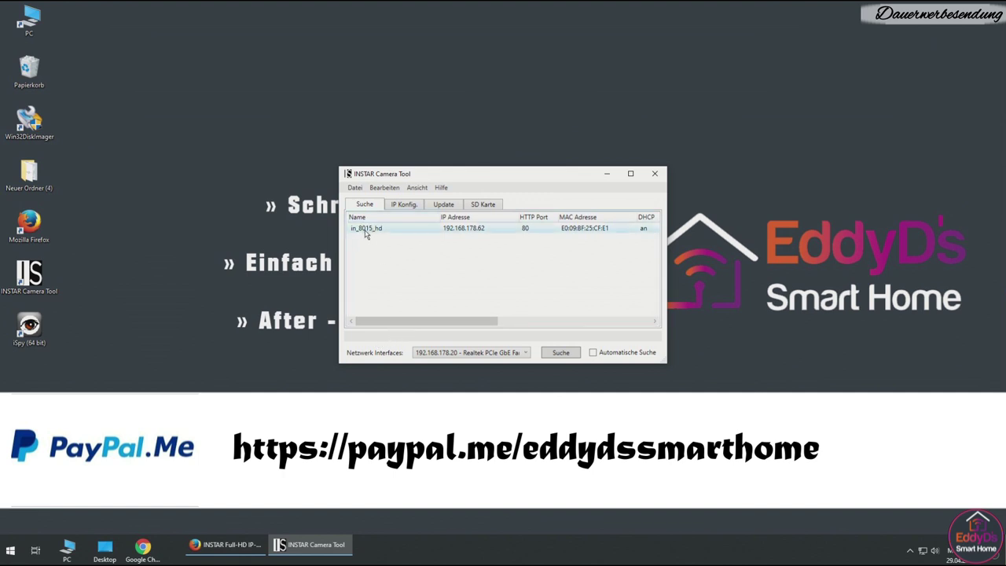
- Close the INSTAR Camera Tool, switch to Firefox and log in to the camera's web interface with the prefilled credentials in a maximized window
click(654, 175)
click(224, 542)
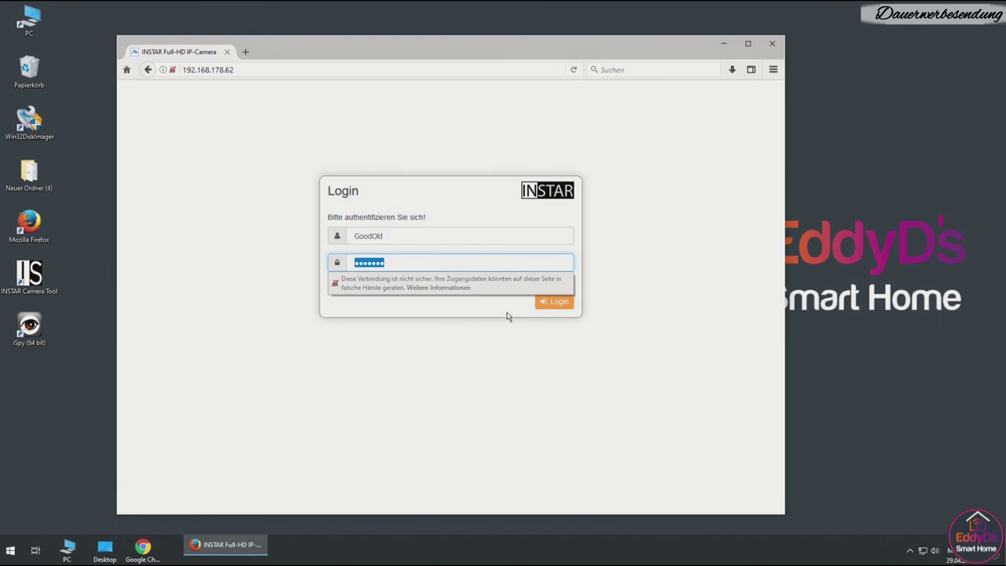
click(563, 304)
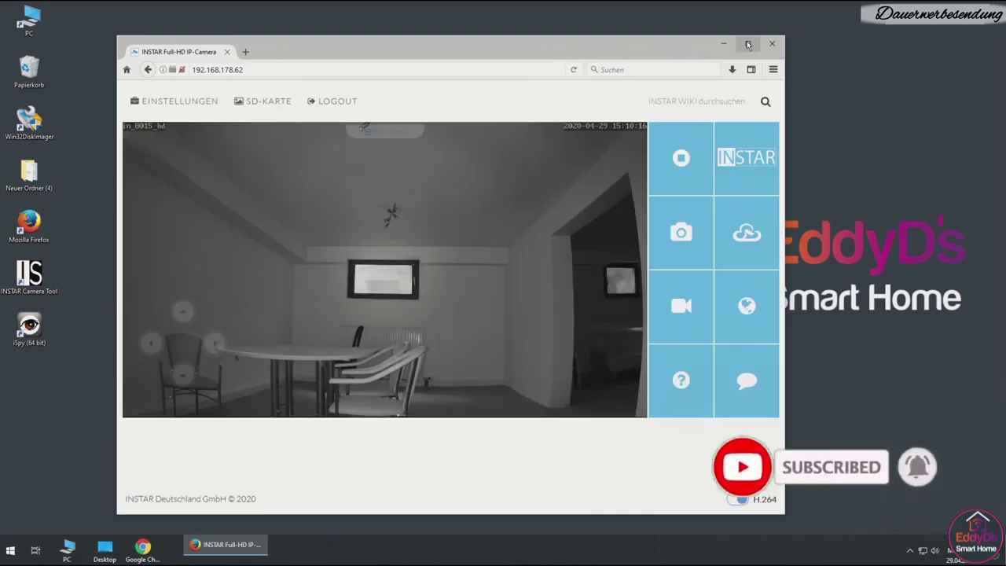
click(748, 45)
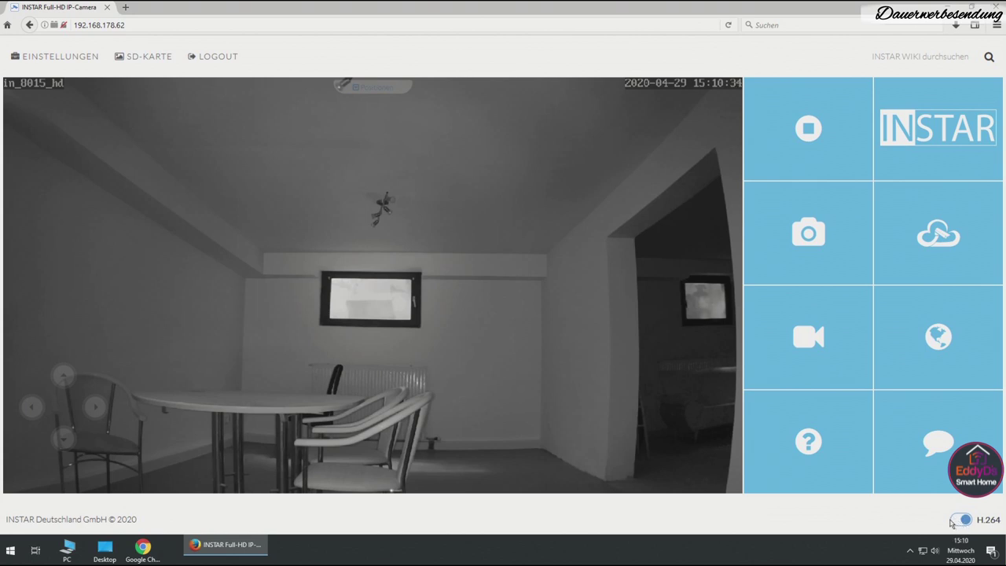
- Compare the live video stream with H.264 turned off and turned back on
click(959, 520)
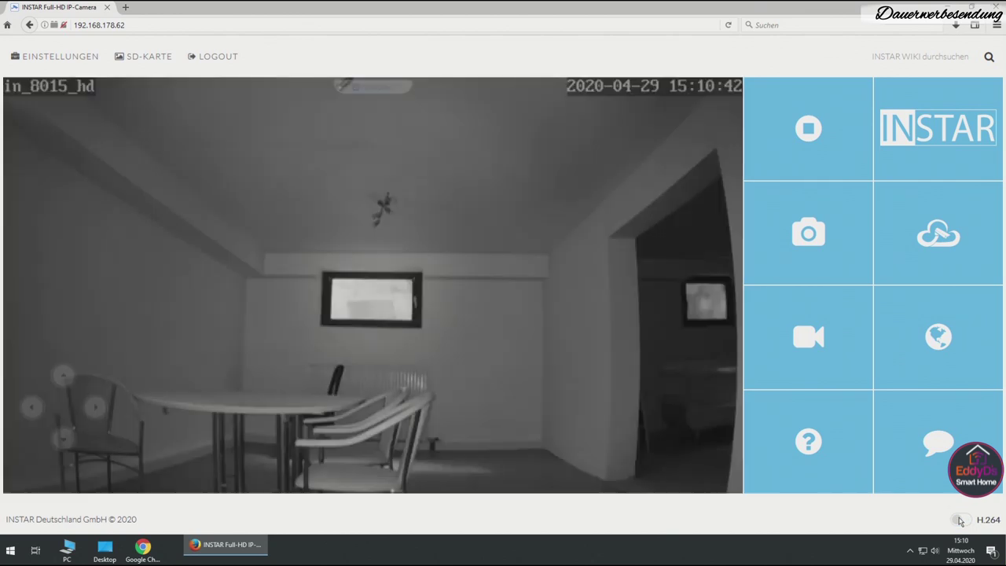
mouse_move(599, 354)
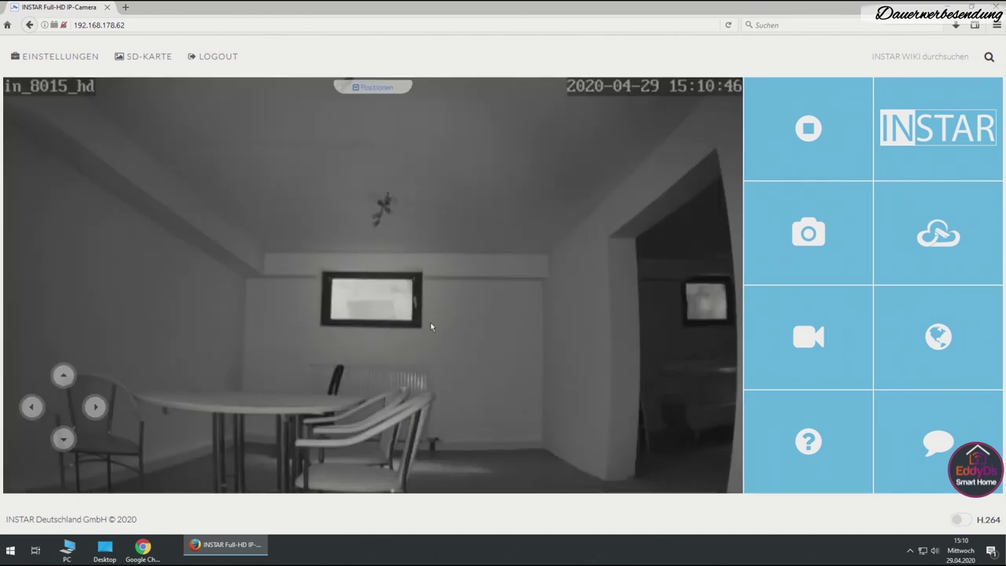
click(960, 521)
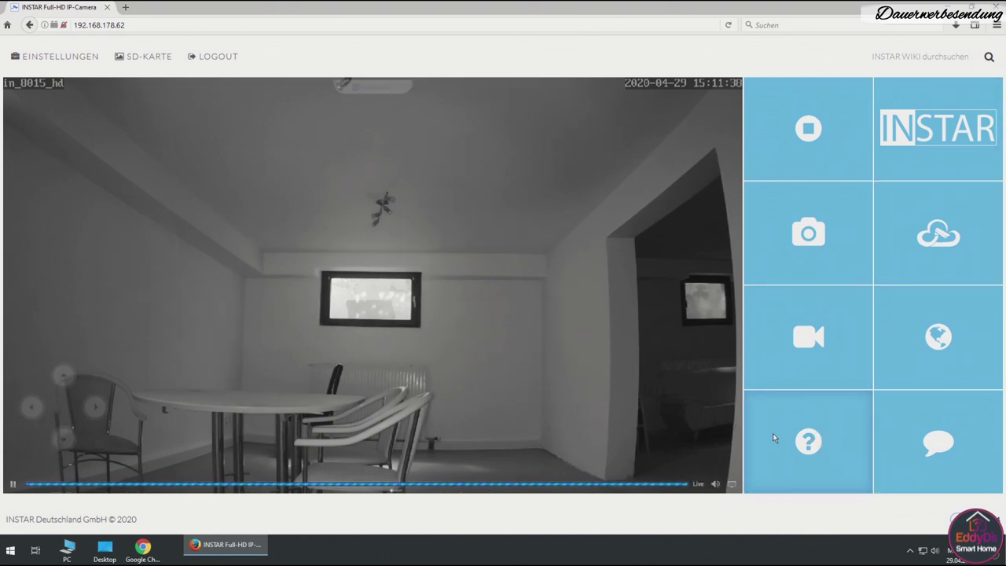
- Replace the video recording tile with Relais and the cloud tile with WebUI Modus, save, and toggle the WebUI night mode on and off
click(815, 437)
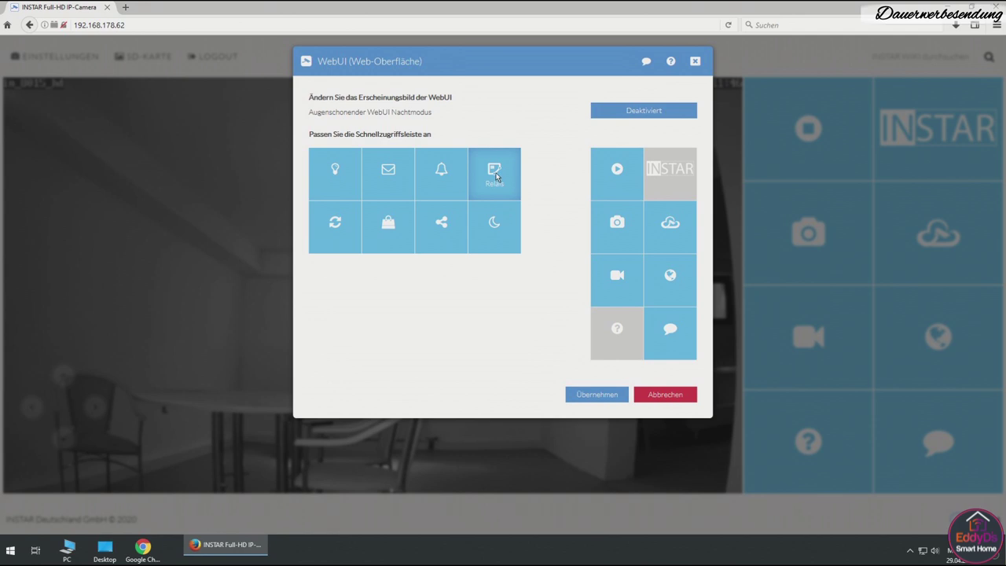
drag(495, 173, 620, 279)
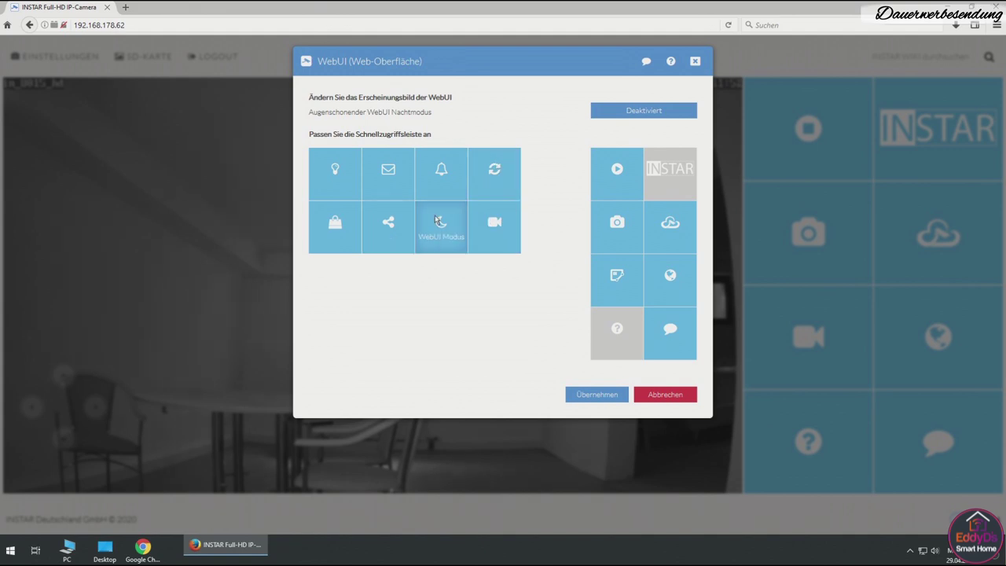
drag(443, 219, 665, 216)
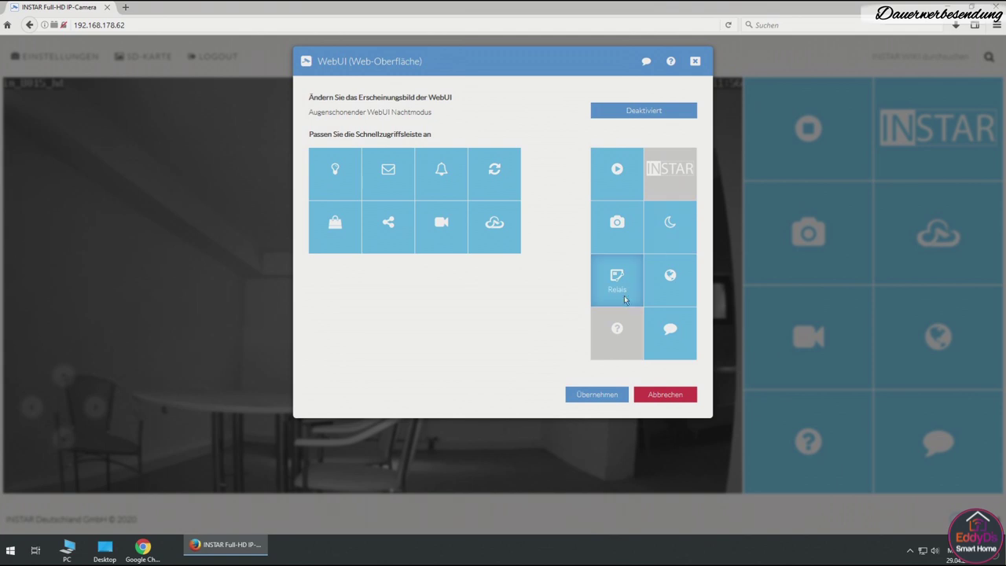
drag(621, 277, 687, 233)
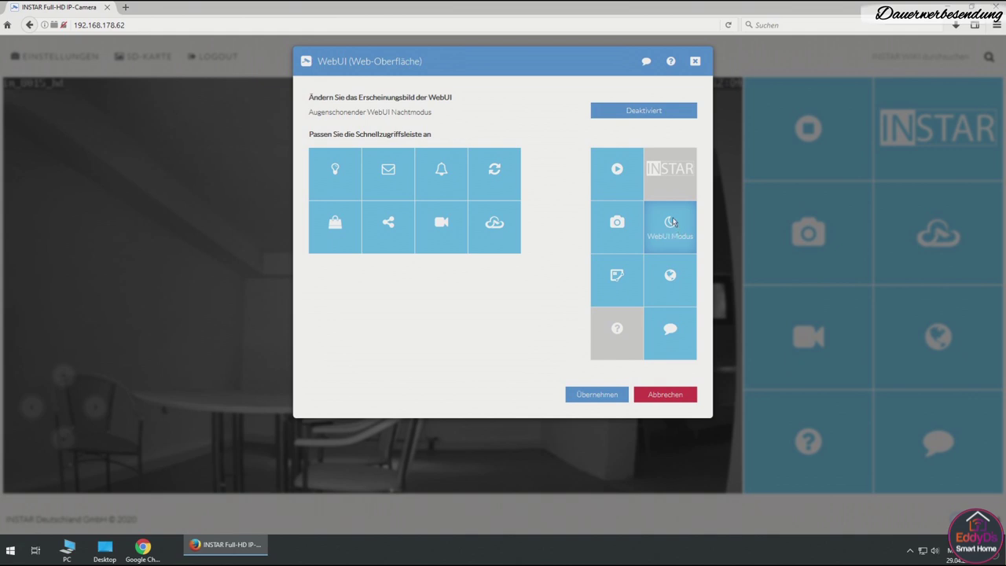
click(591, 396)
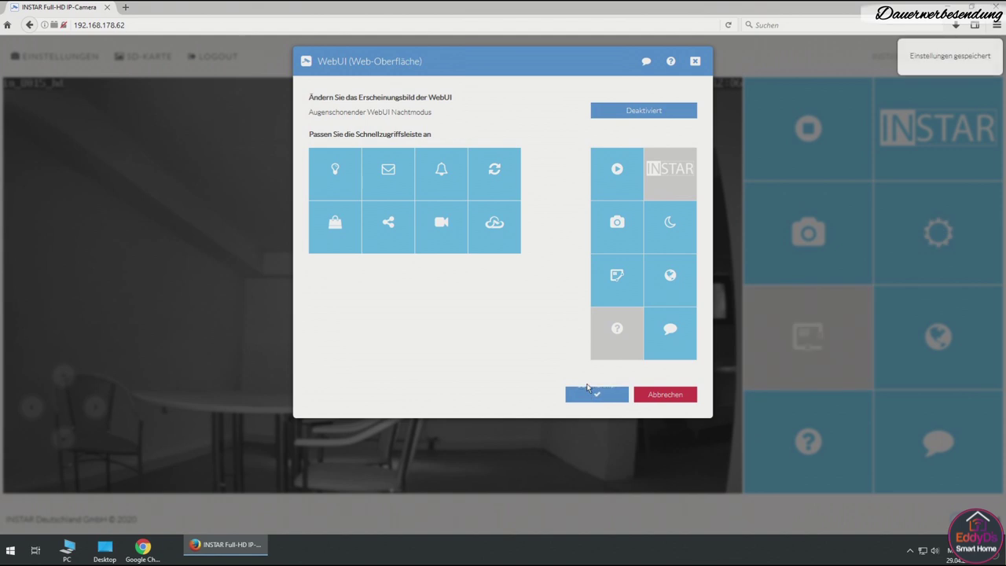
click(666, 397)
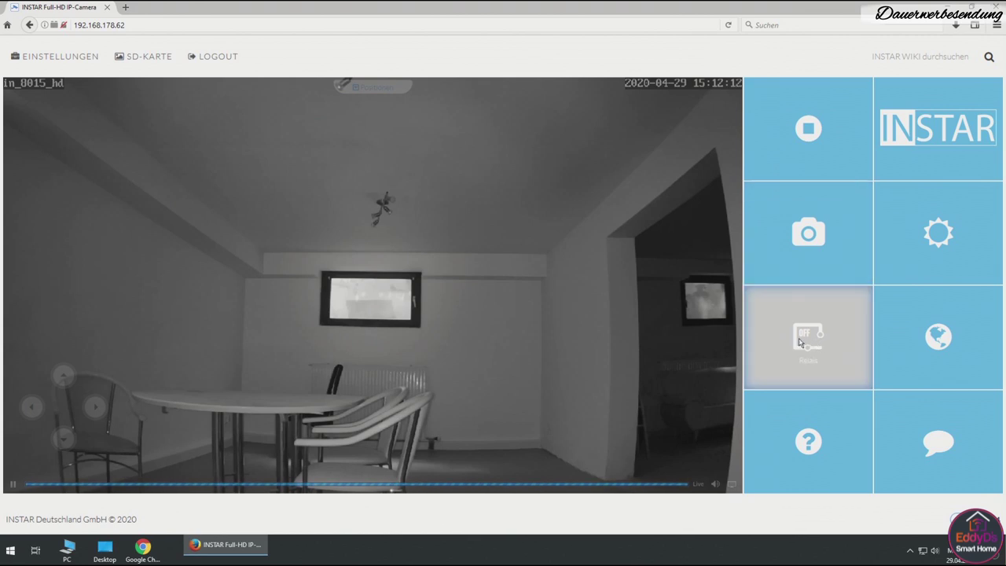
click(941, 238)
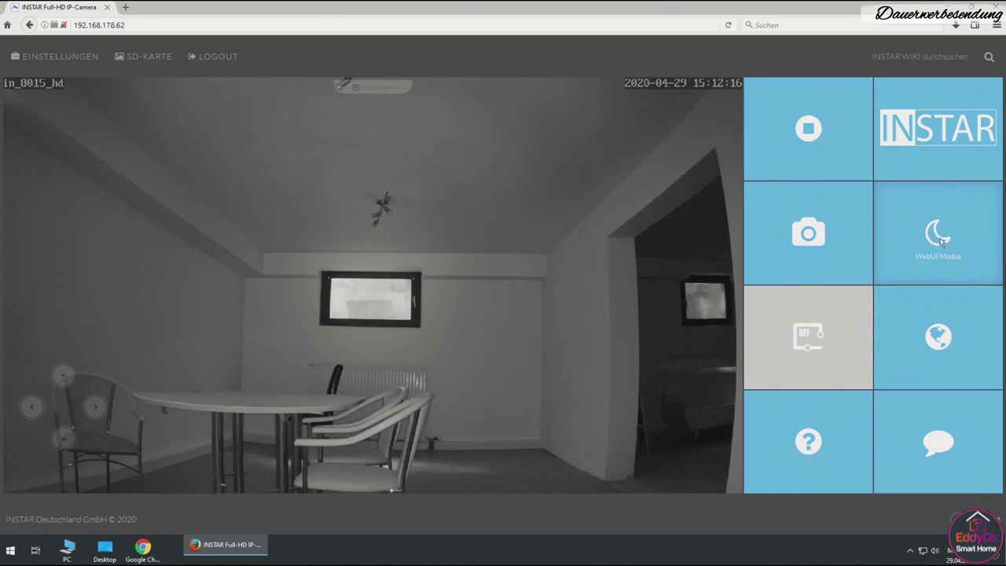
click(925, 242)
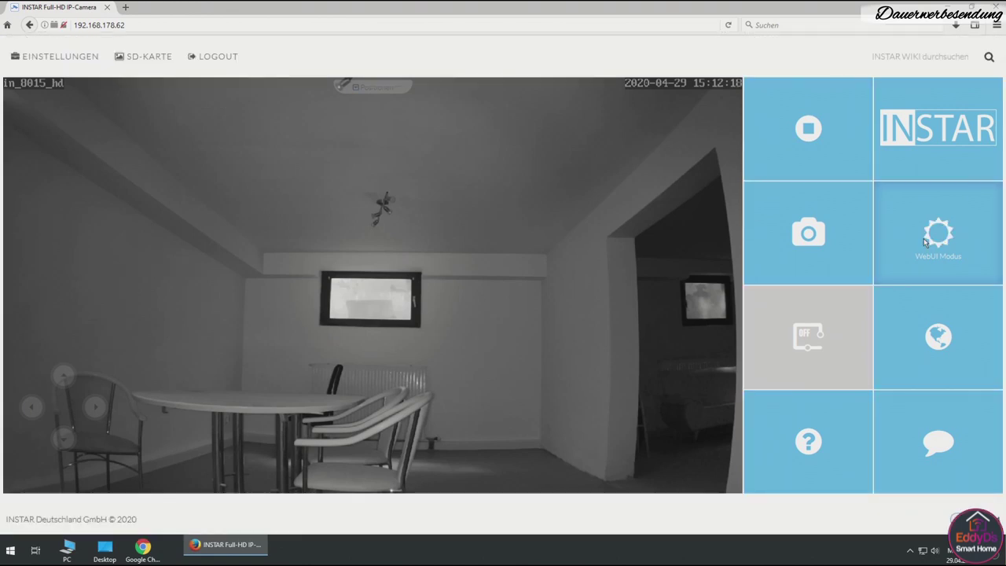
click(809, 470)
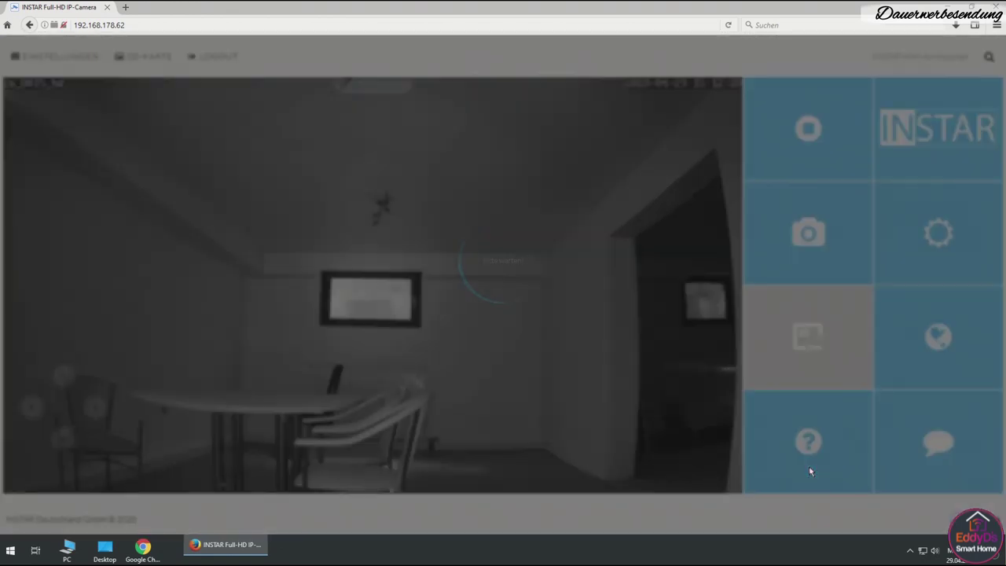
drag(387, 173, 945, 232)
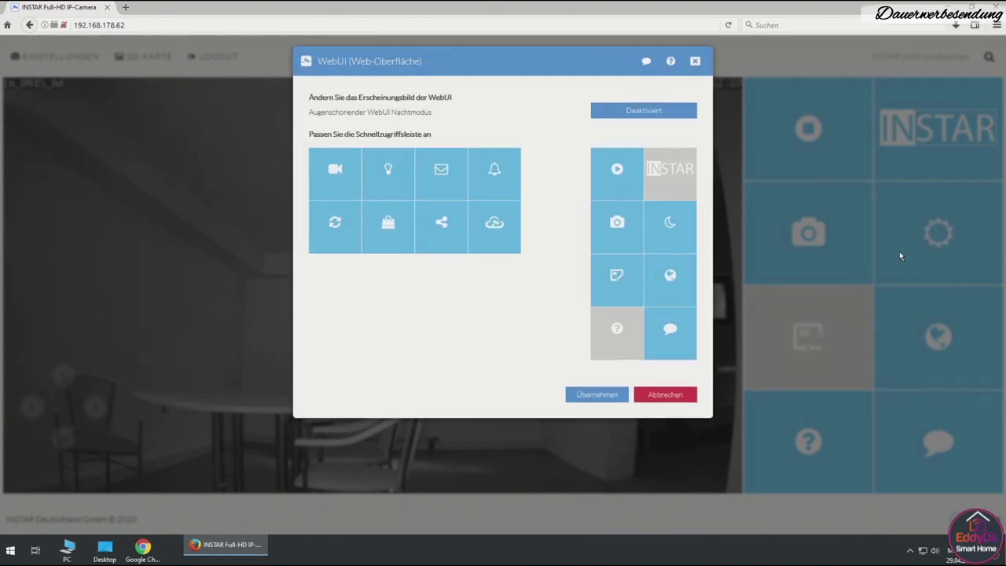
click(674, 391)
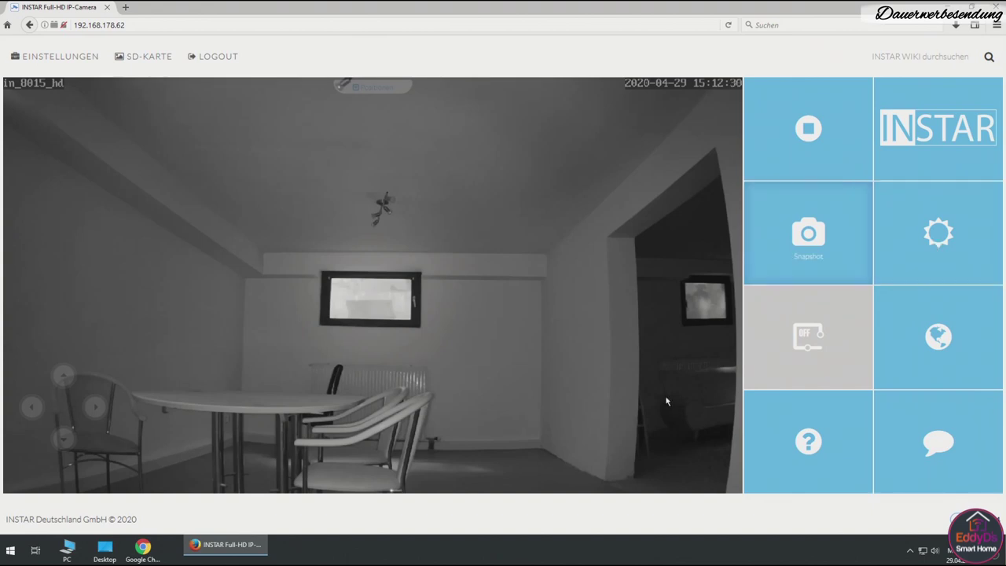
- Replace the WebUI Modus quick access tile with the light bulb tile, save, and switch the camera's light off and back on
click(806, 454)
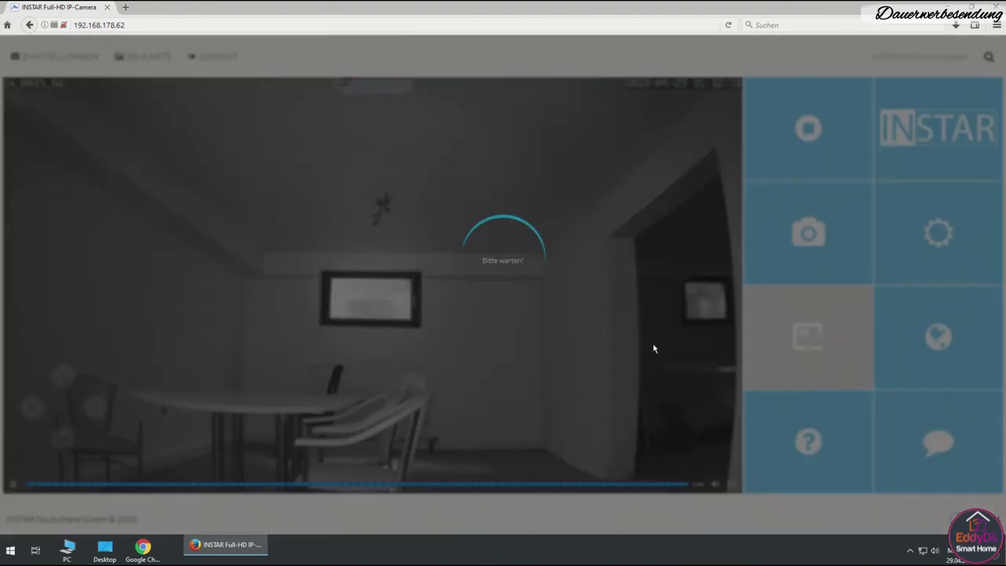
drag(391, 168, 669, 227)
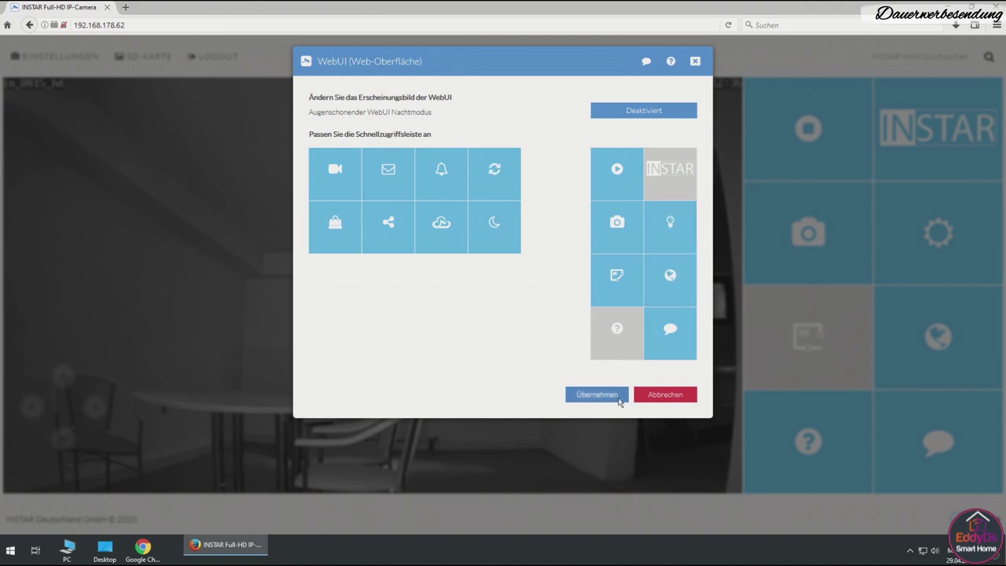
click(612, 394)
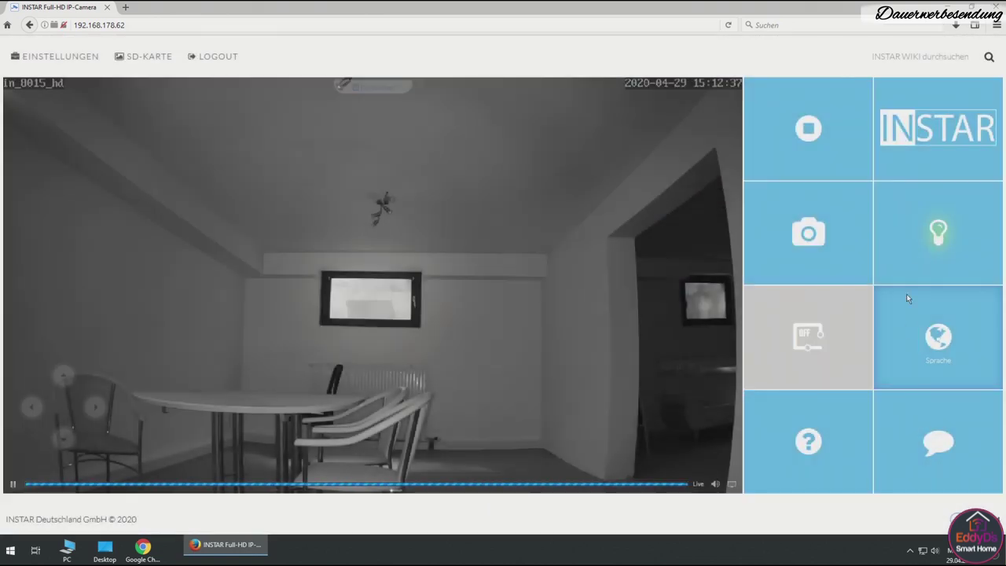
click(940, 230)
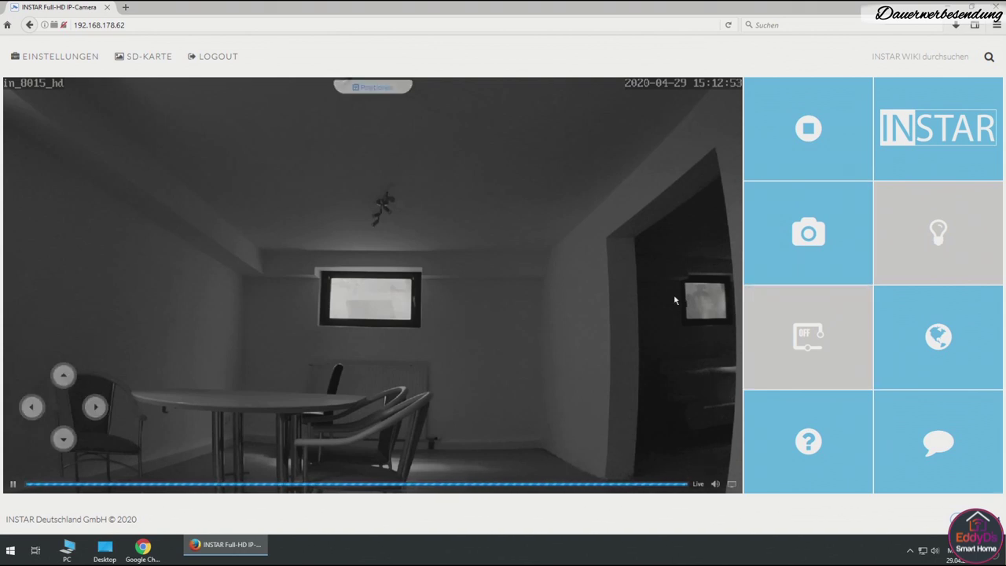
click(924, 238)
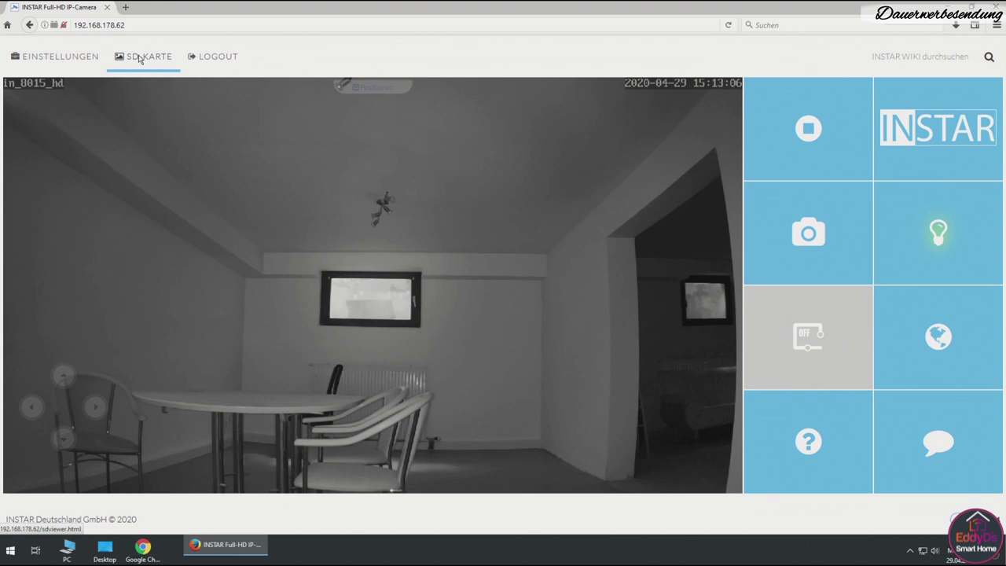
- Open the camera's position controls over the live video and pan the camera right and left
click(371, 87)
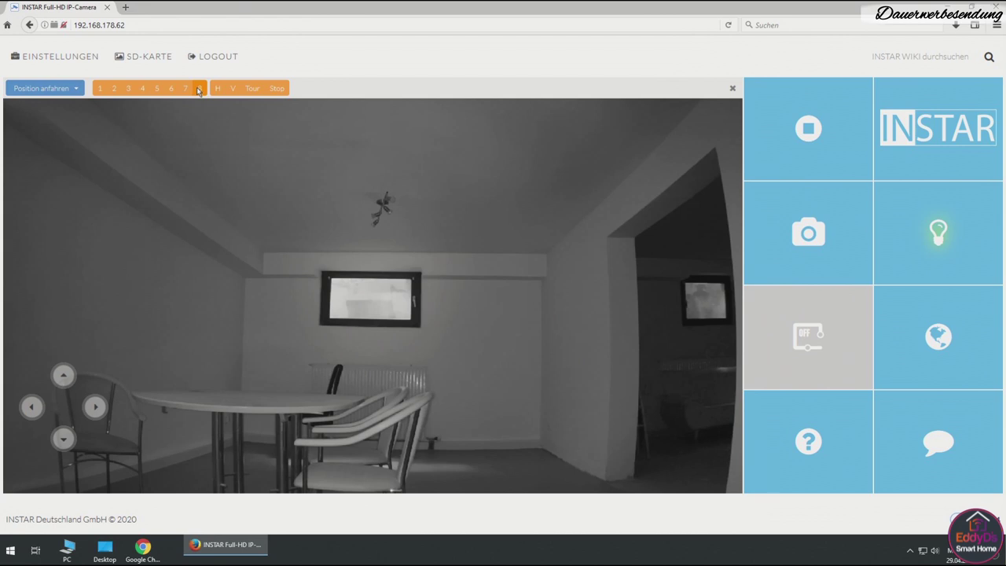
click(95, 407)
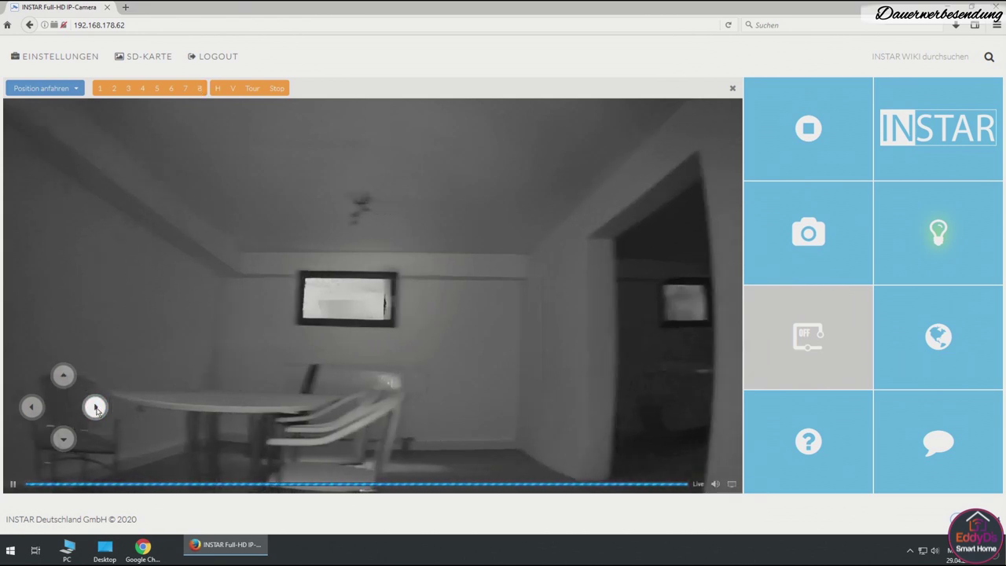
click(31, 406)
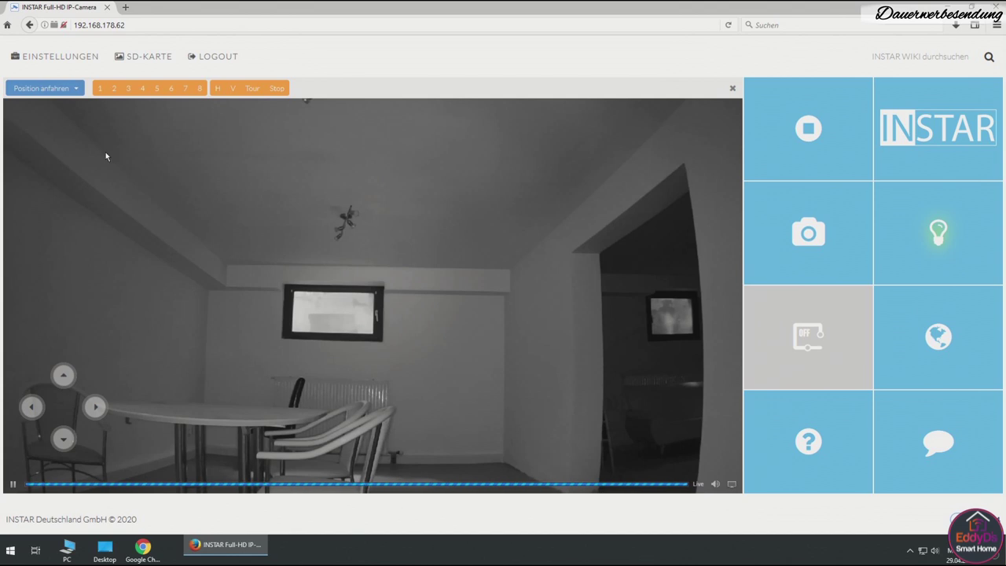
- Move the camera through saved positions, including 1, 2, 6 and 8, and start the position Tour
click(99, 89)
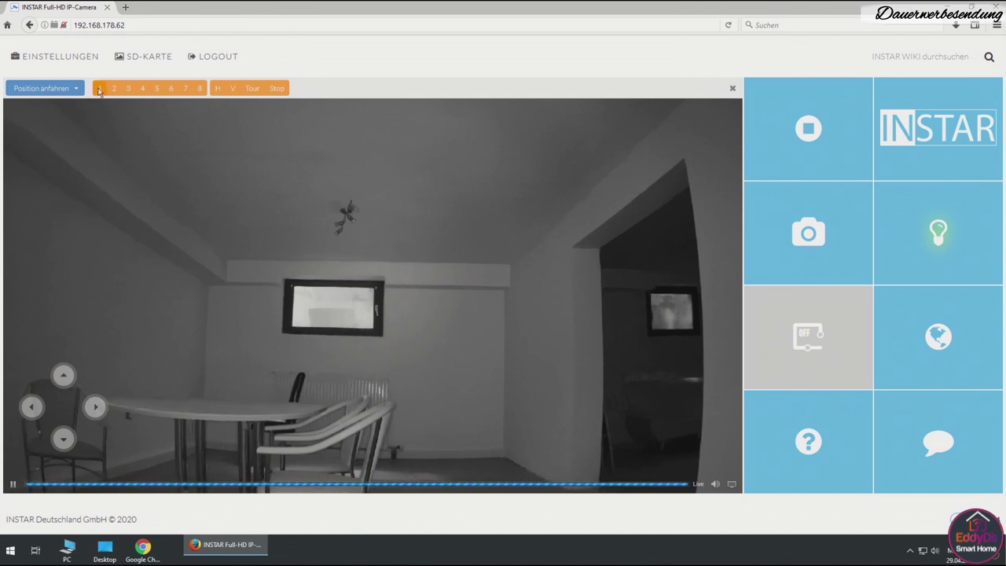
click(114, 89)
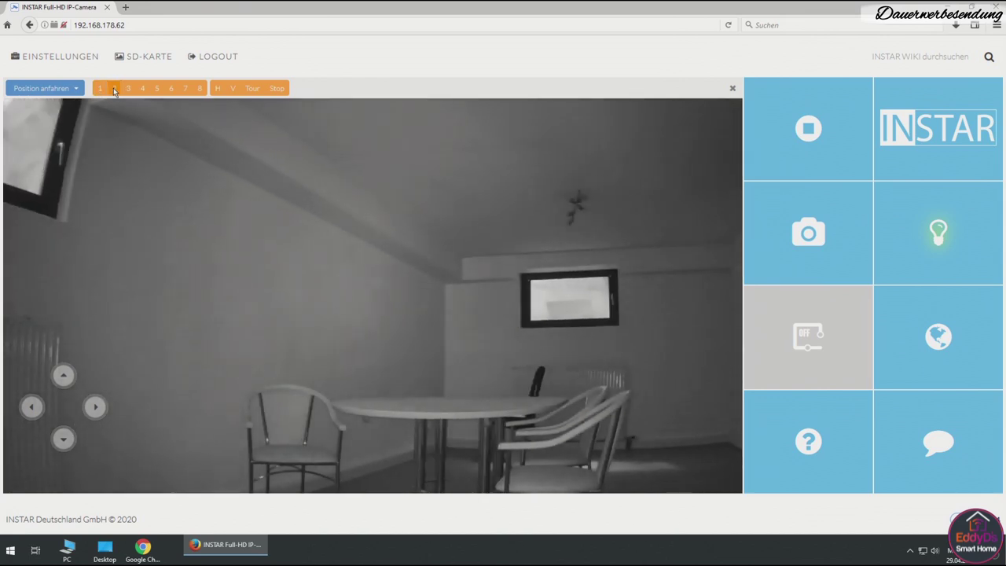
click(172, 89)
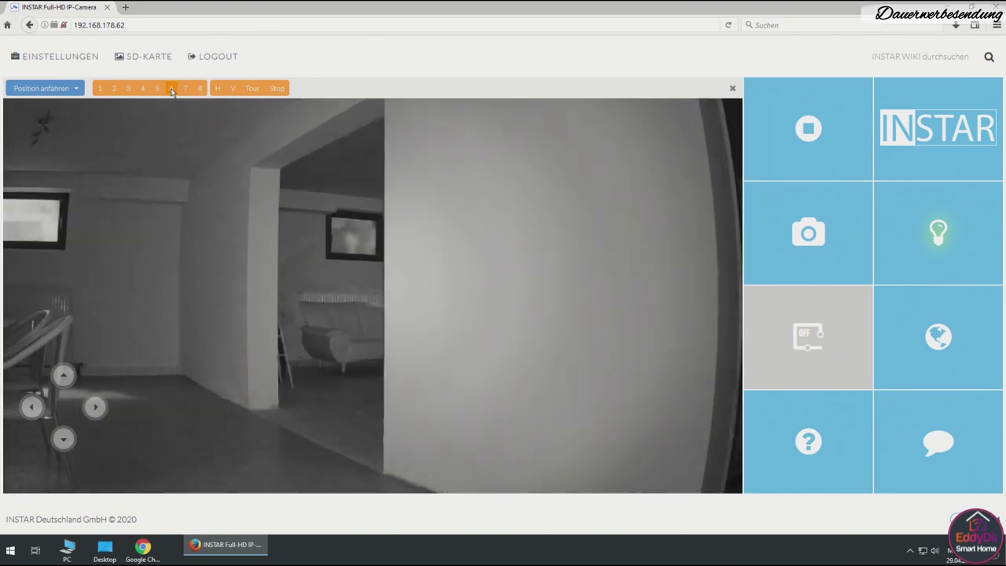
click(199, 89)
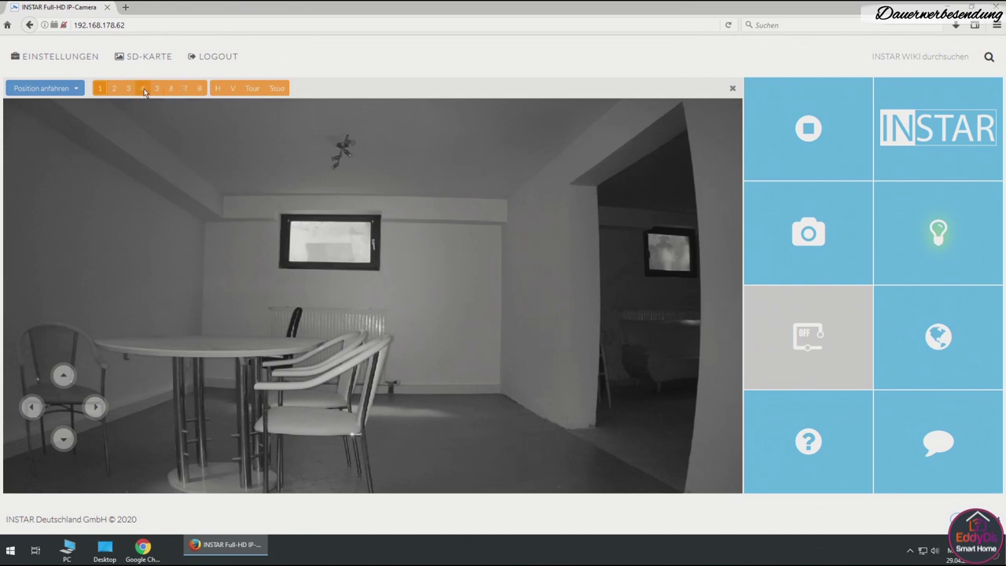
click(184, 89)
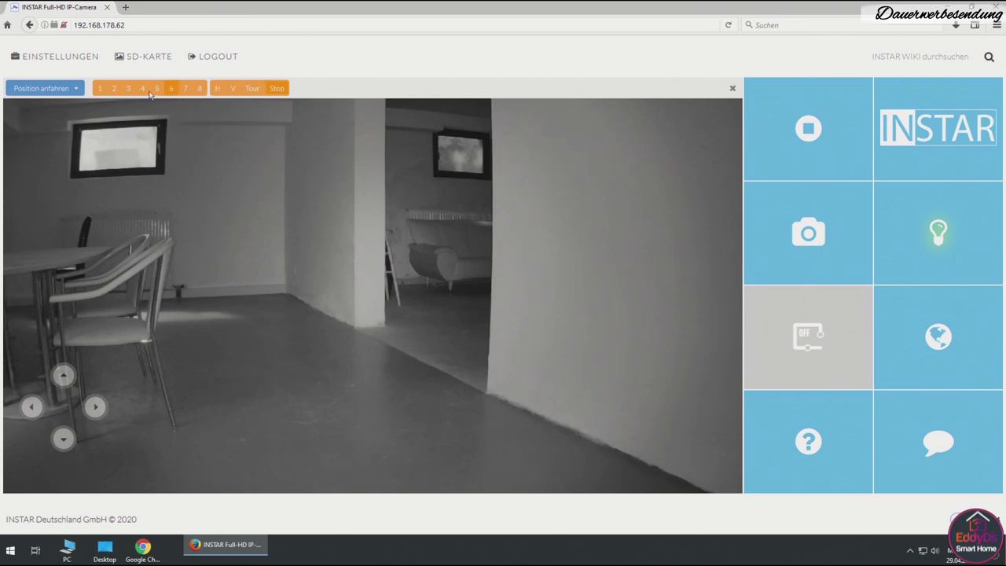
click(253, 88)
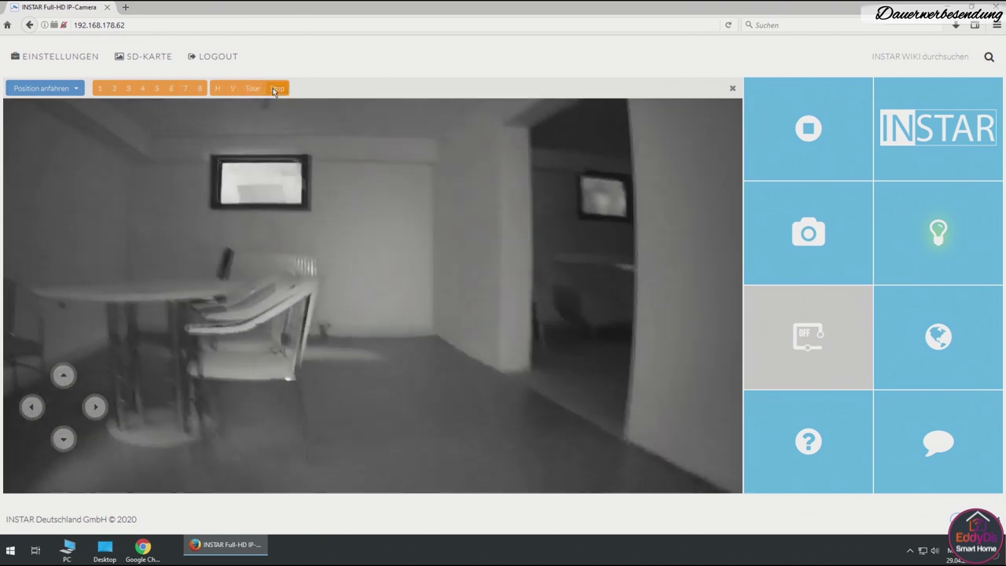
- Move the camera to position 2 and pan it right, and return it to position 1 and tilt it up
click(114, 89)
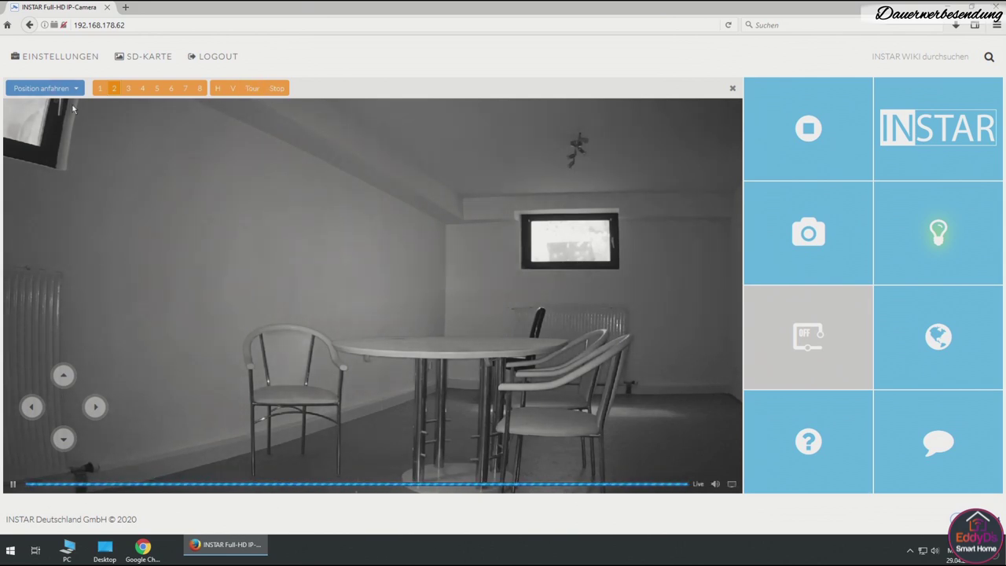
click(95, 406)
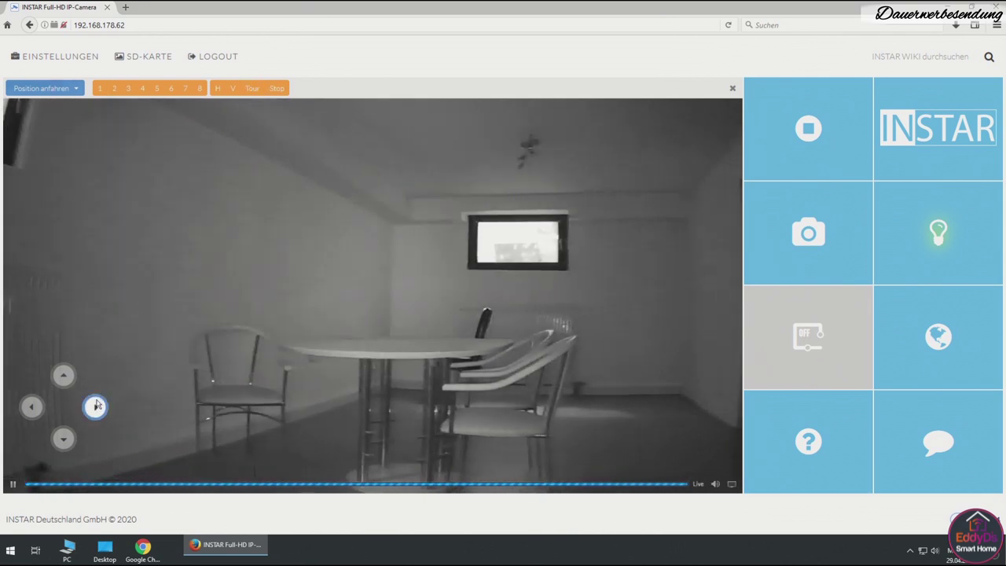
click(100, 88)
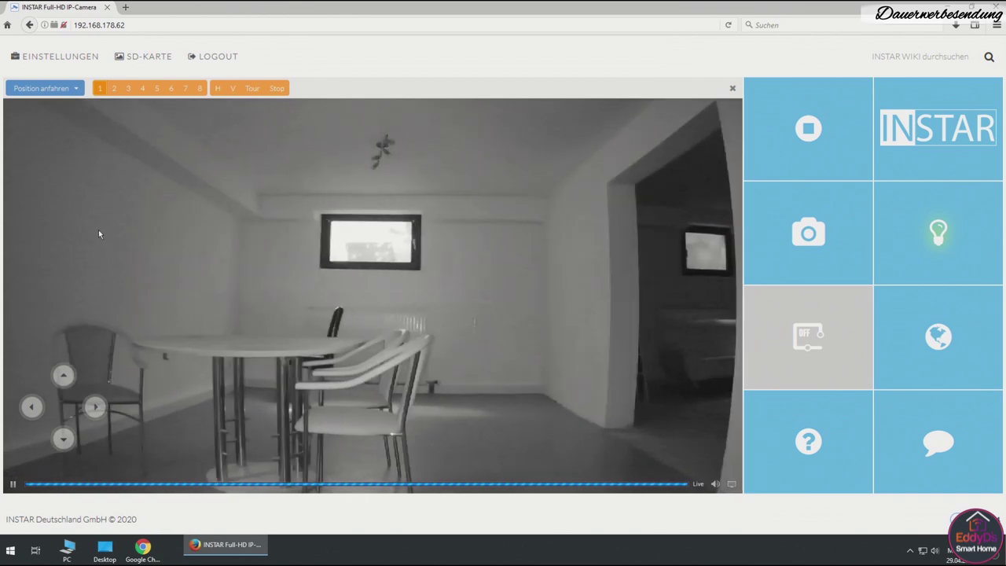
click(64, 376)
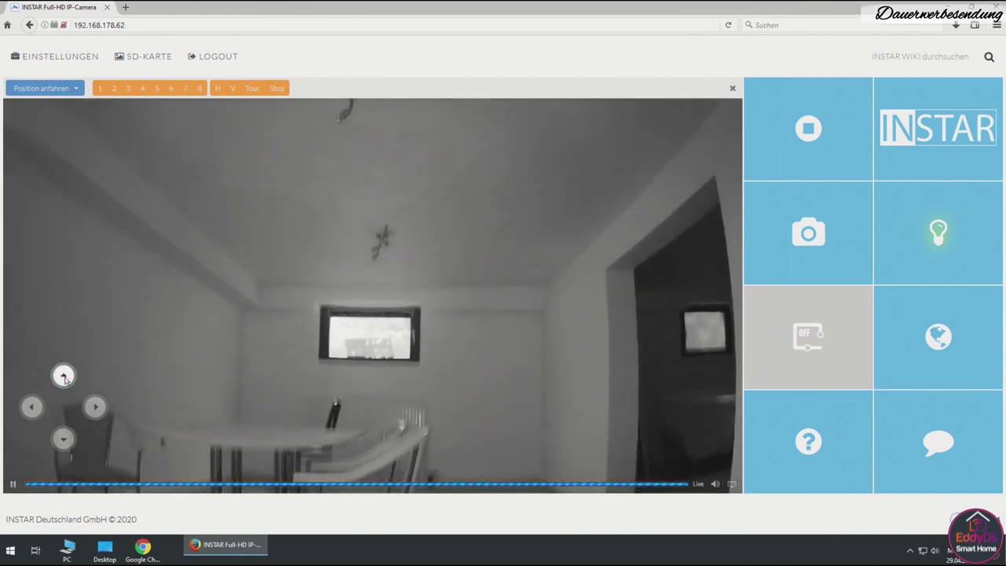
- Save the current camera view as position 1, pan right and save position 2, and pan further right and save position 3
click(75, 90)
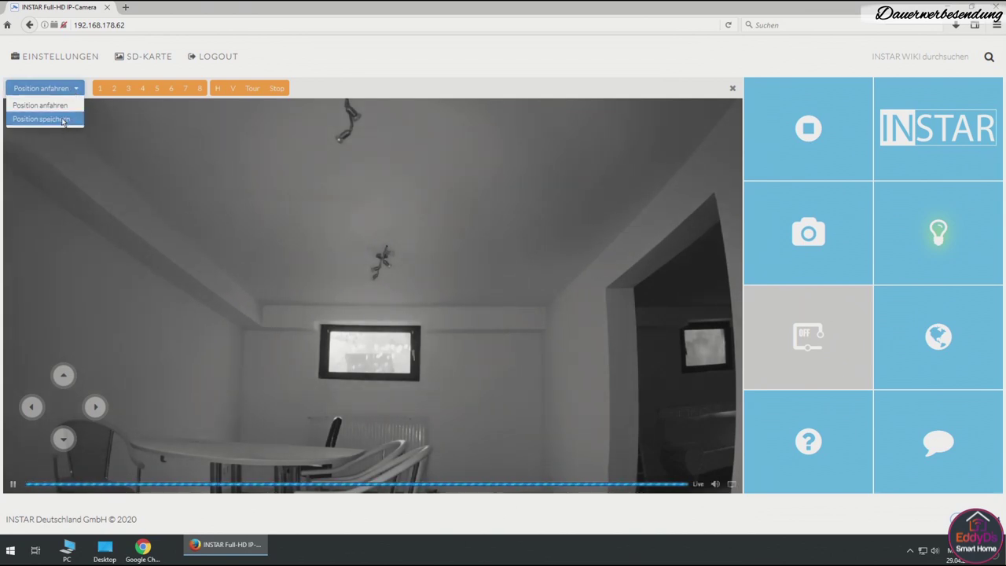
click(65, 119)
click(100, 89)
click(94, 408)
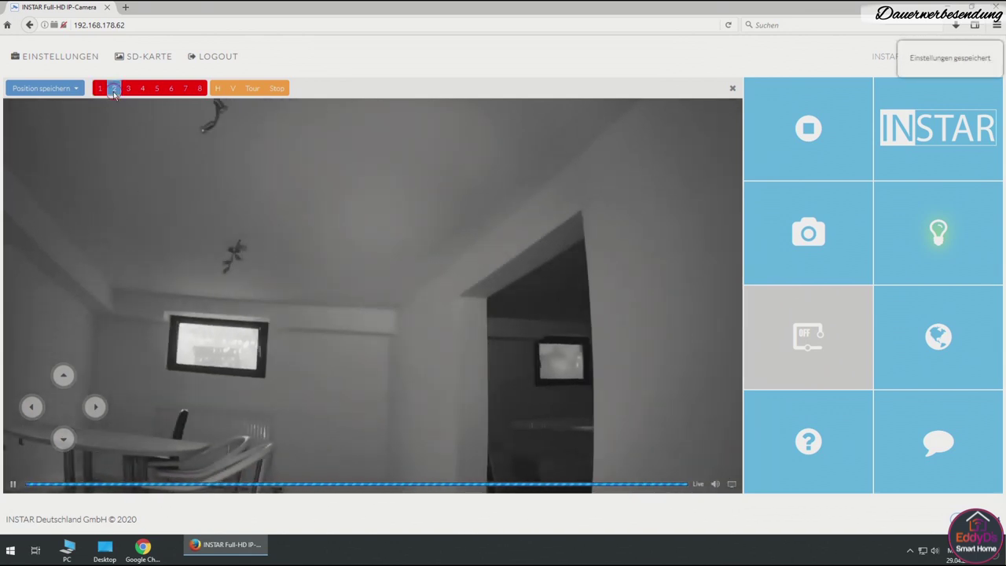
click(96, 407)
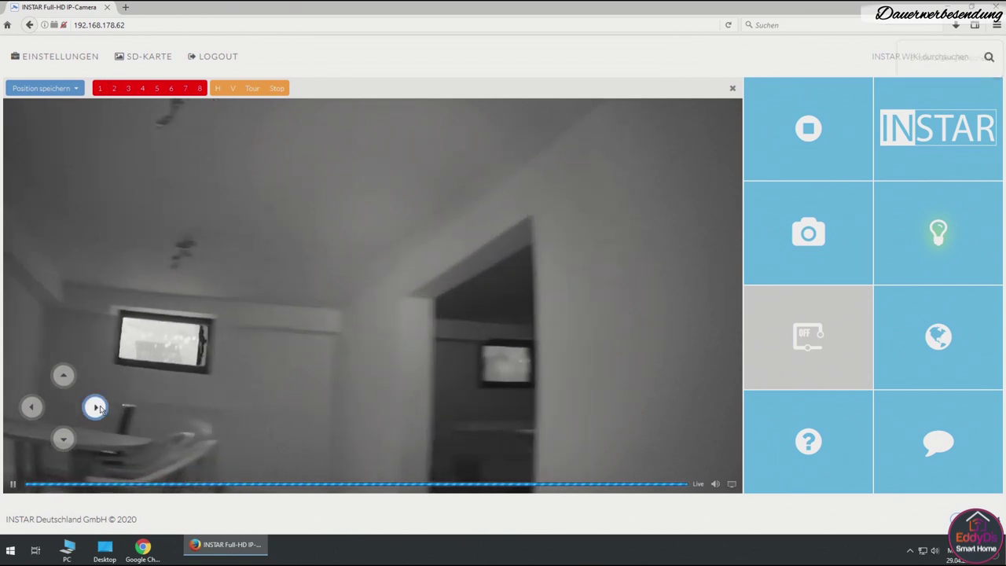
click(129, 88)
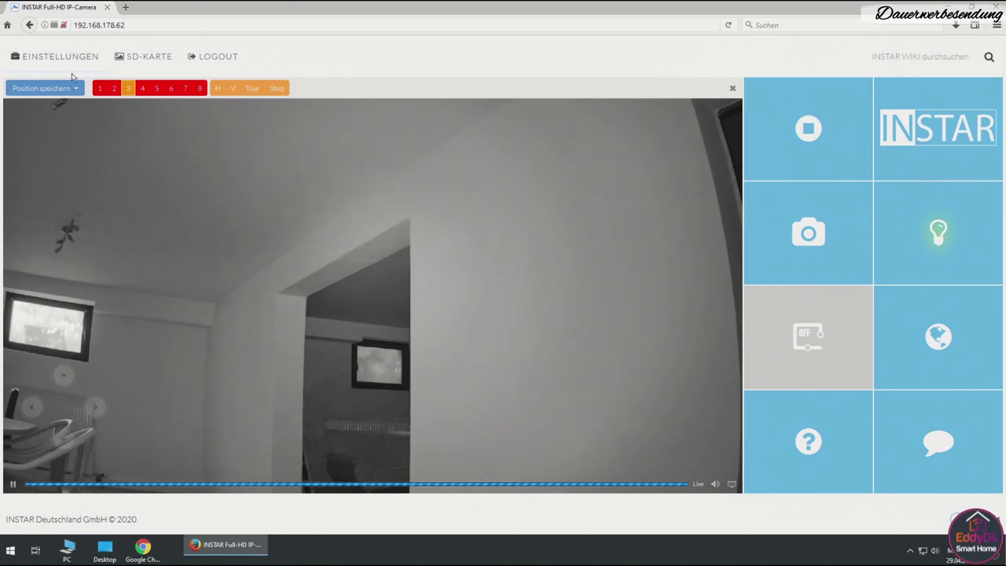
- Switch the position controls back to Position anfahren and move the camera through saved positions 1, 2 and 3
click(47, 88)
click(63, 106)
click(99, 89)
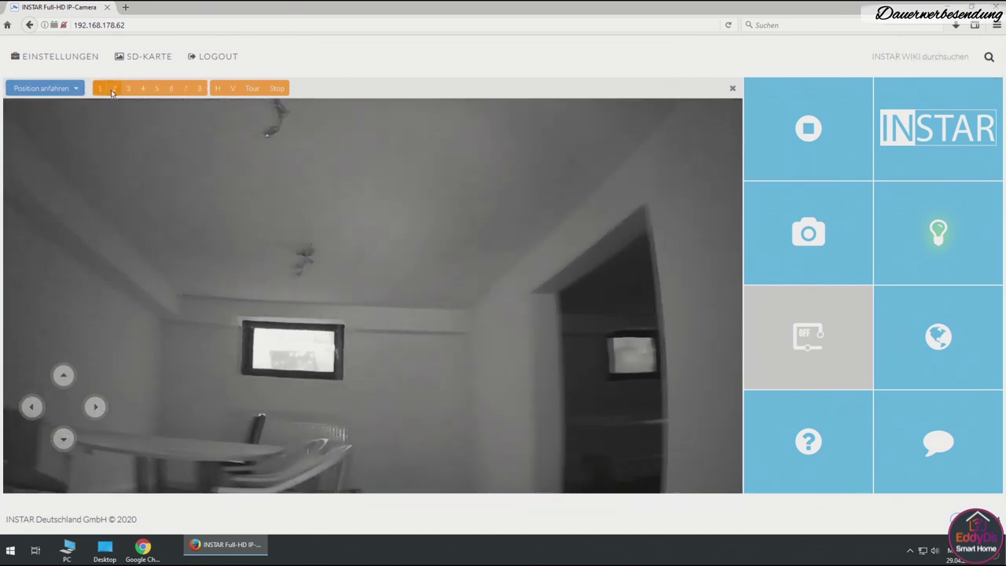
click(114, 88)
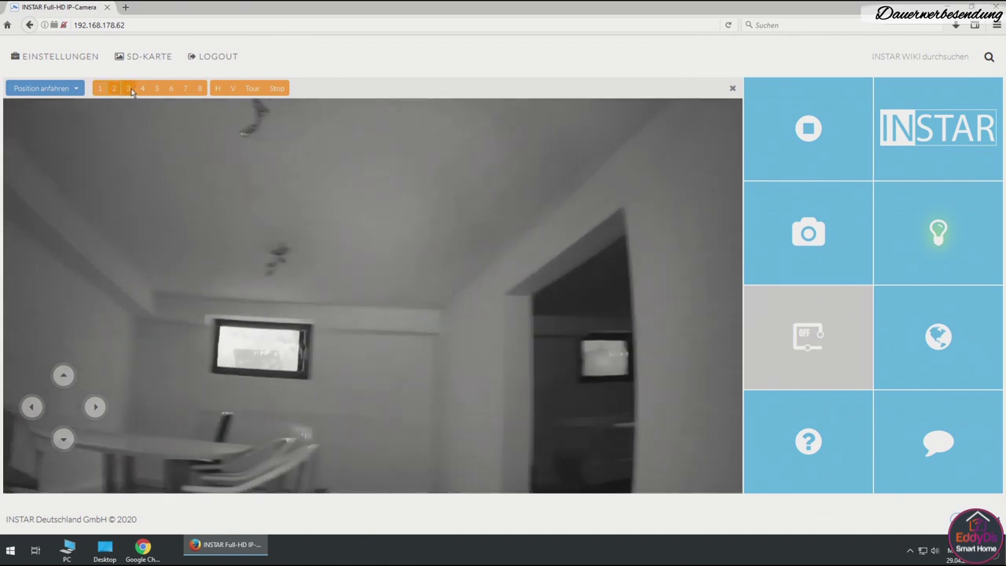
click(131, 89)
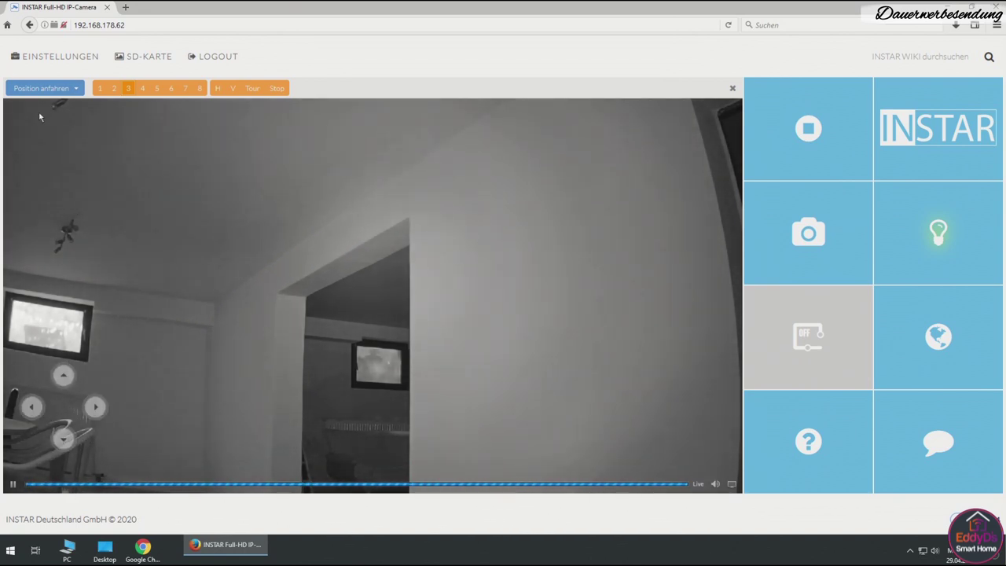
- Open the camera settings, review the Fernzugriff options under Netzwerk, and close them without saving
click(30, 58)
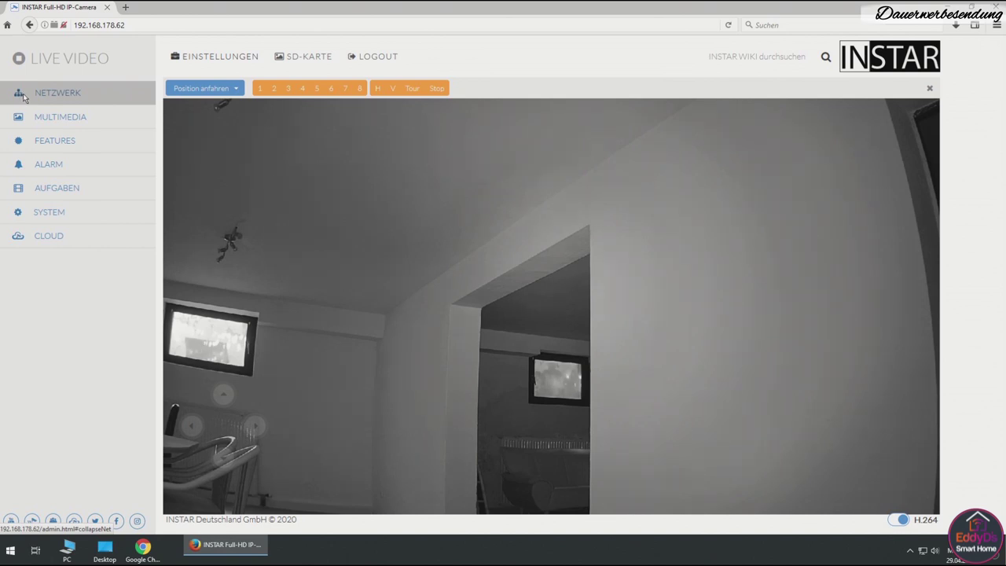
click(63, 94)
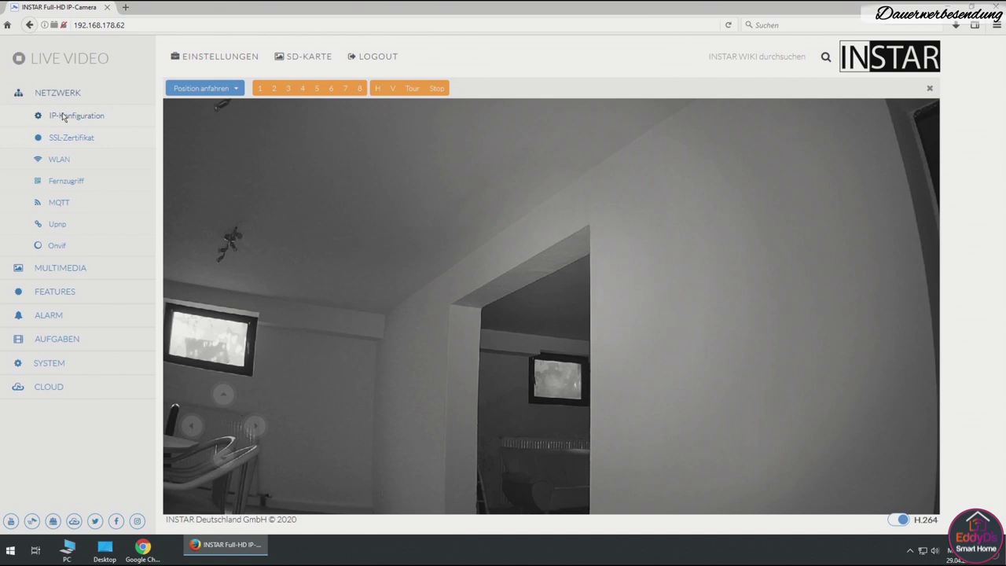
click(79, 181)
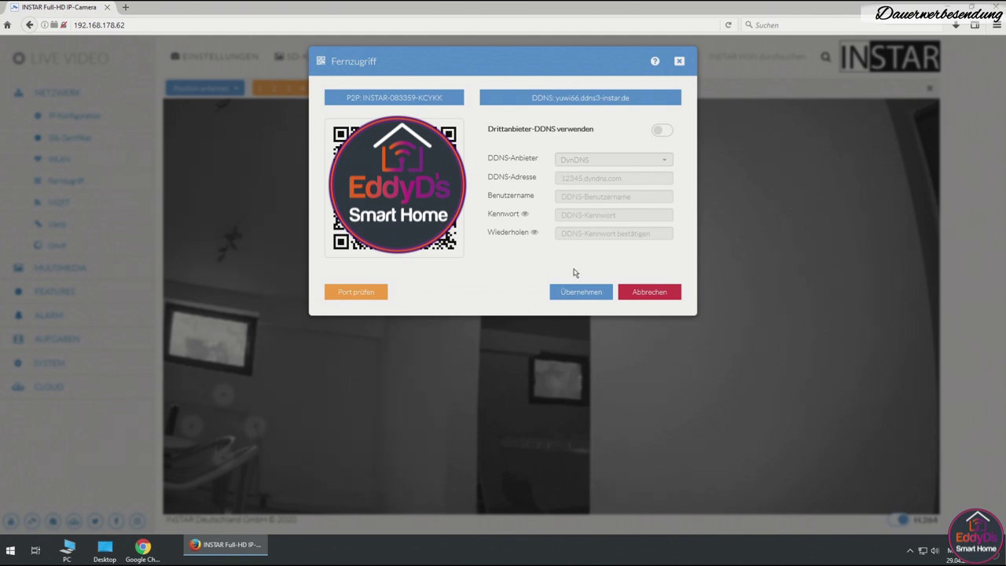
click(656, 291)
click(657, 292)
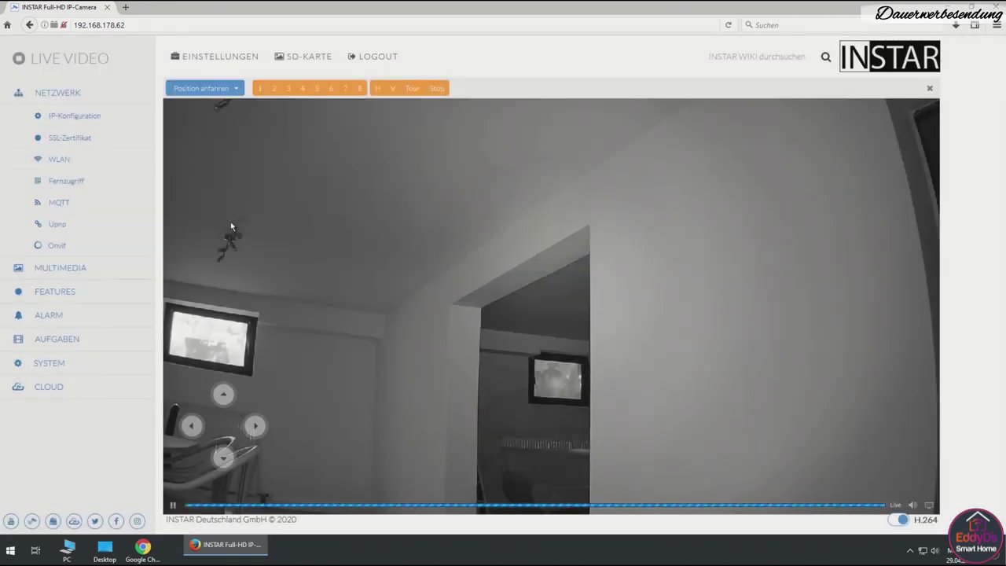
- Review the MQTT settings, including the broker address and the authentication user name, and close them without saving
click(60, 203)
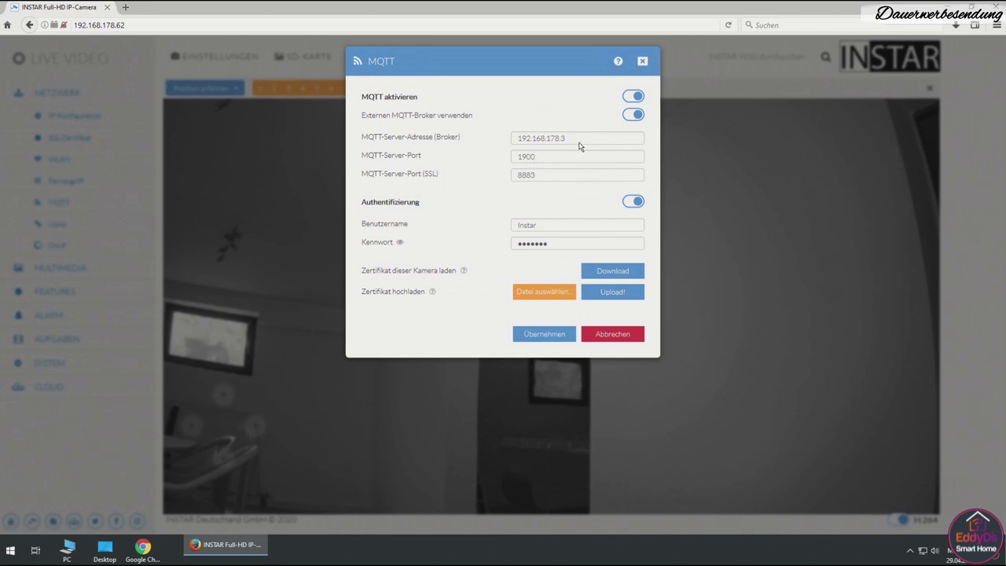
drag(581, 138, 516, 138)
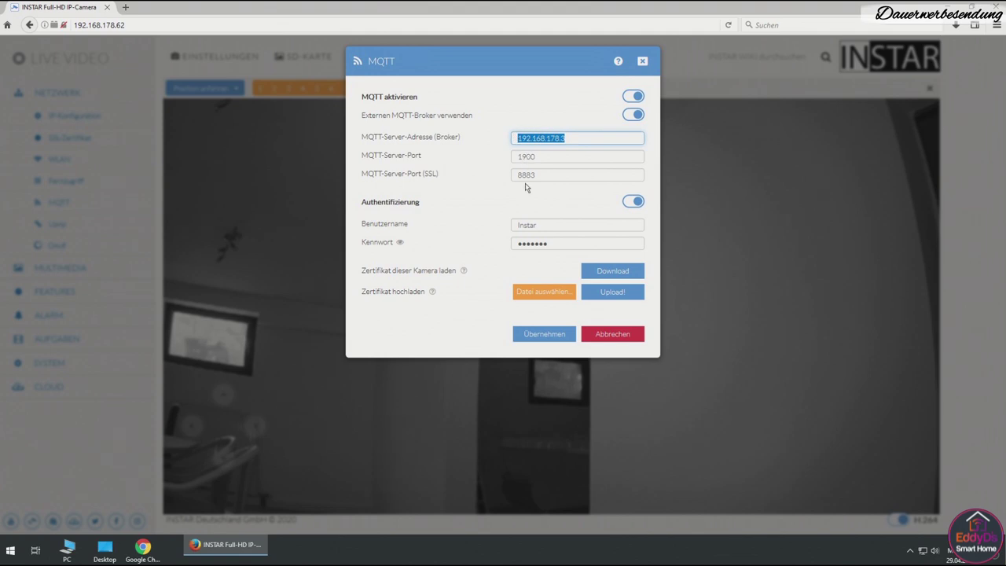
click(545, 227)
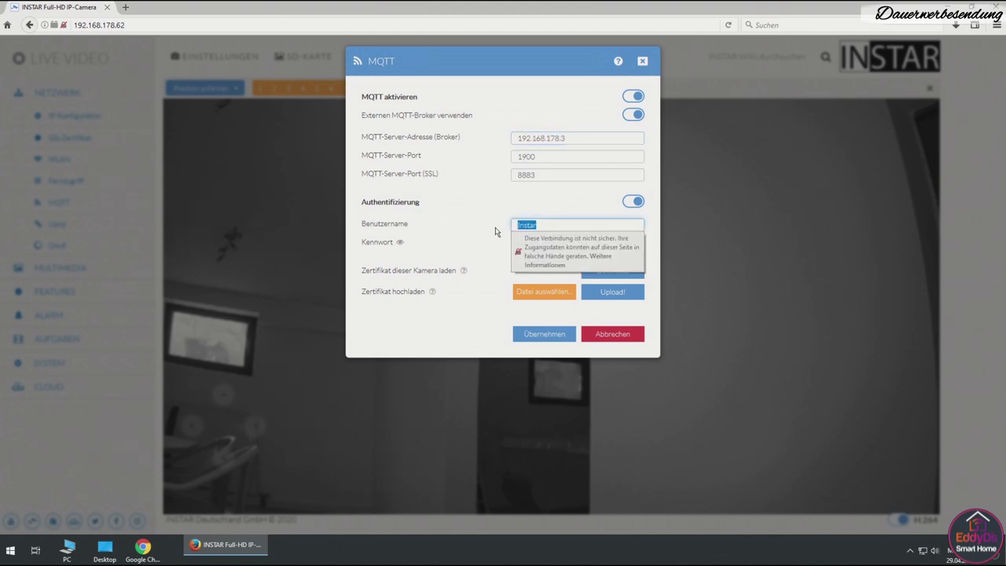
key(Escape)
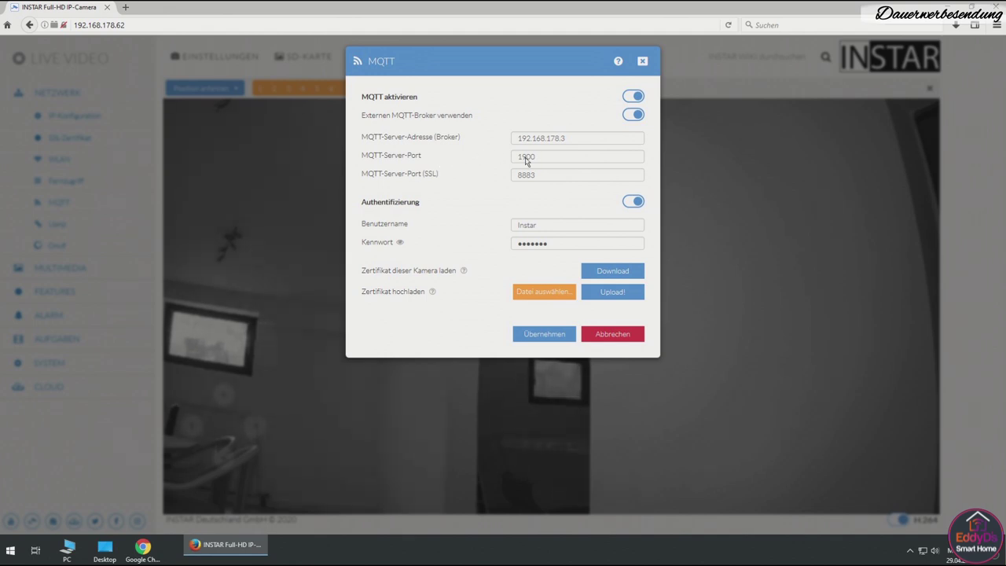
click(610, 335)
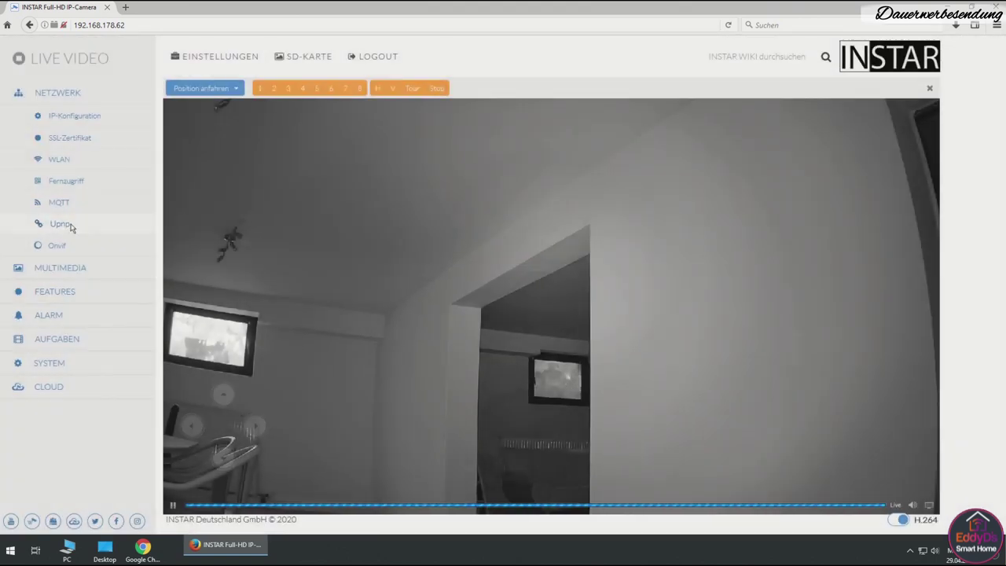
- Review the ONVIF settings and the Multimedia audio settings, closing each dialog without saving
click(63, 249)
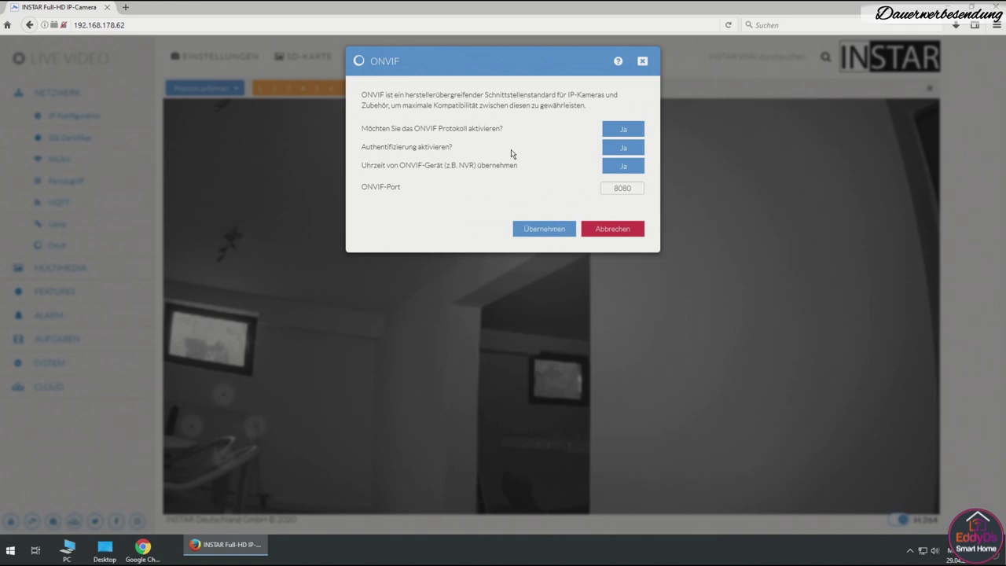
click(610, 229)
click(63, 268)
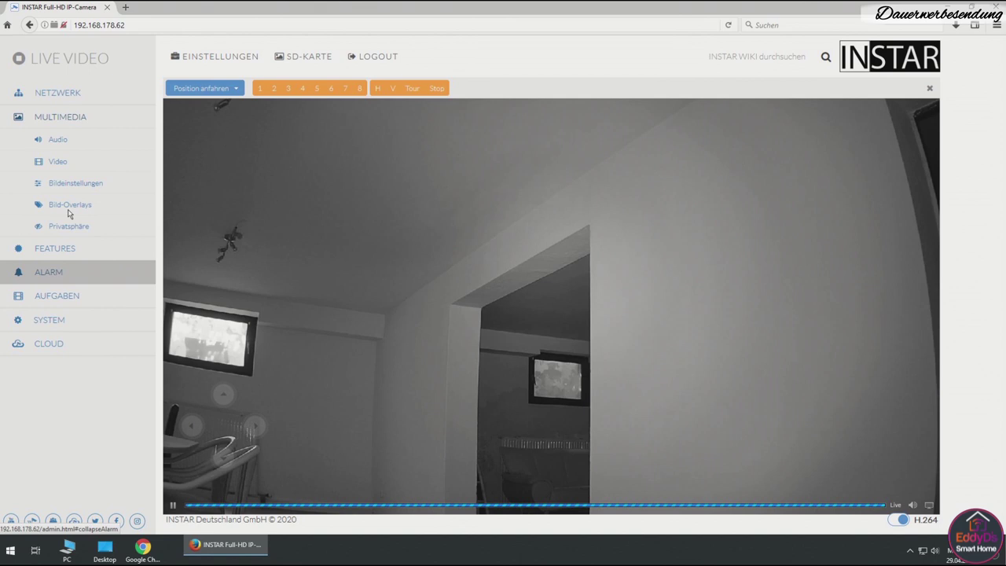
click(61, 139)
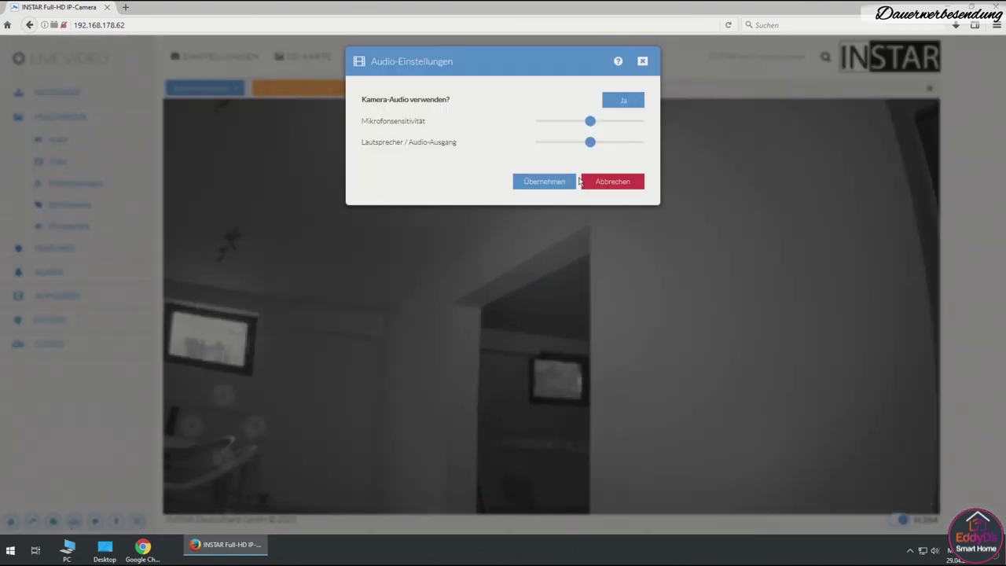
click(624, 180)
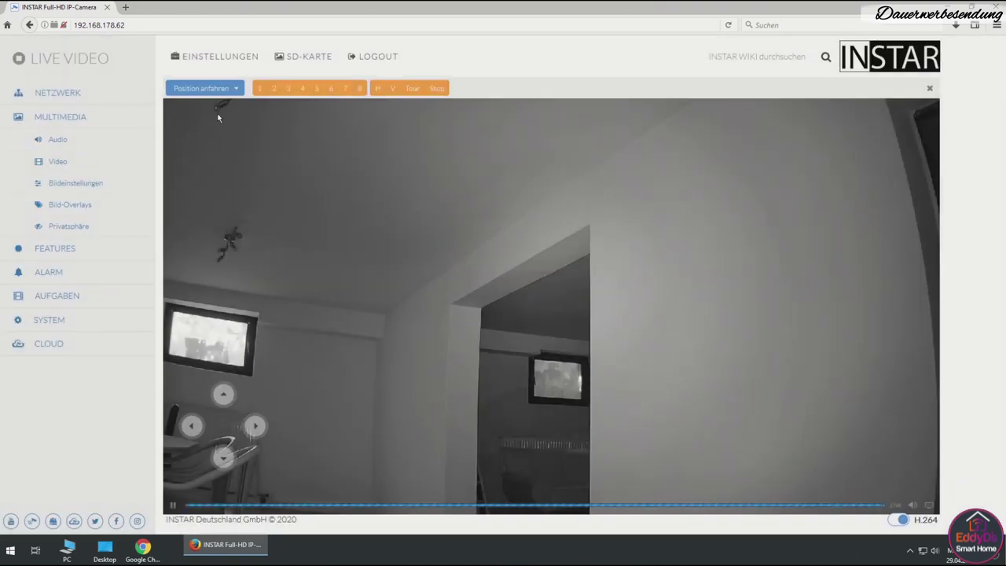
- Open the video settings and examine the available h.264 Video-Plugin and MJPEG-Modus options
click(63, 163)
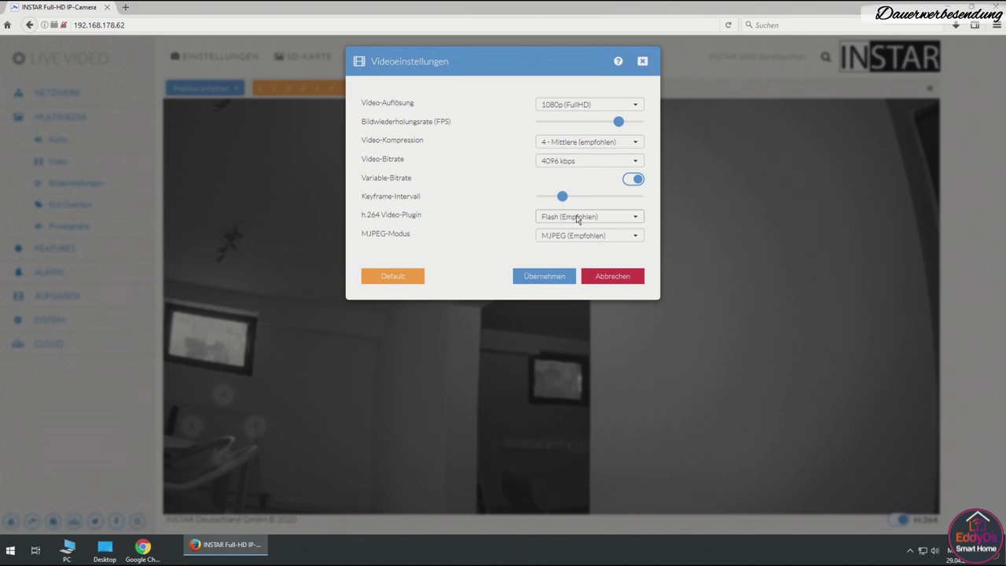
click(578, 218)
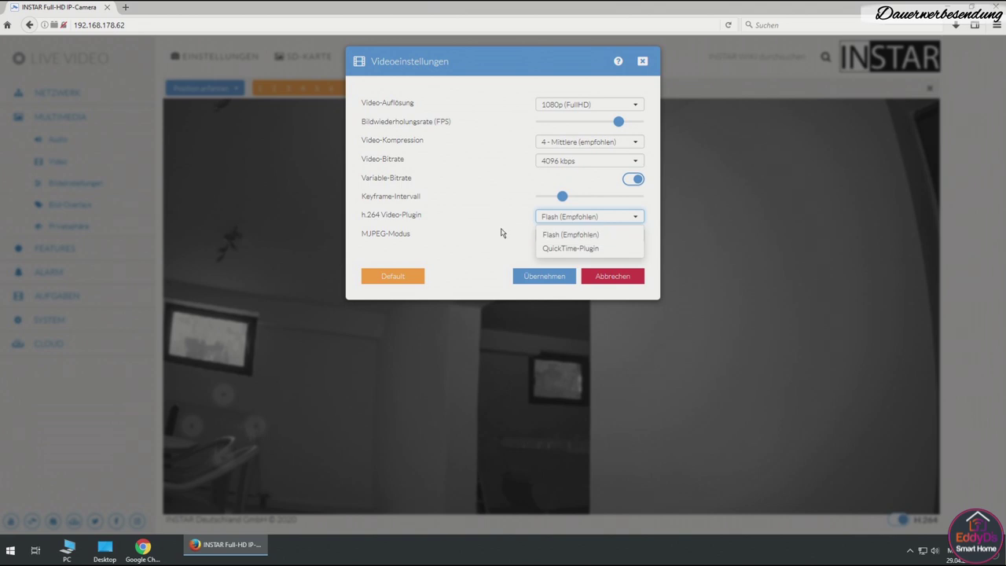
click(500, 224)
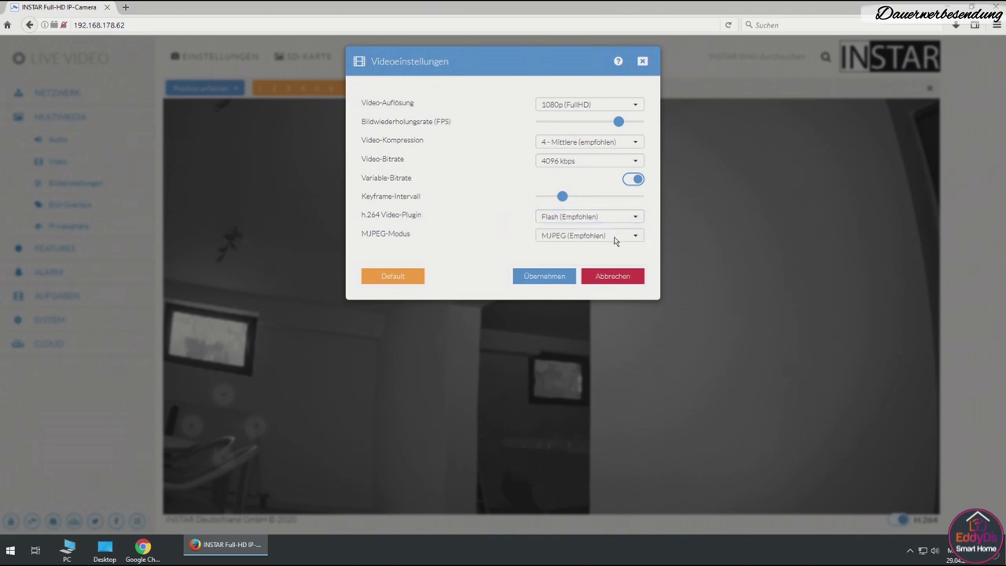
click(617, 241)
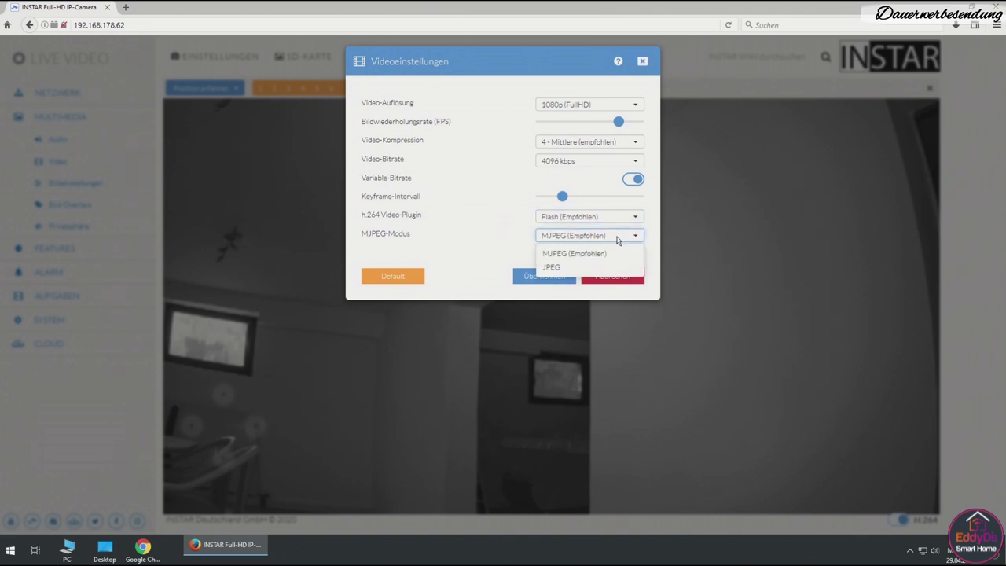
click(495, 233)
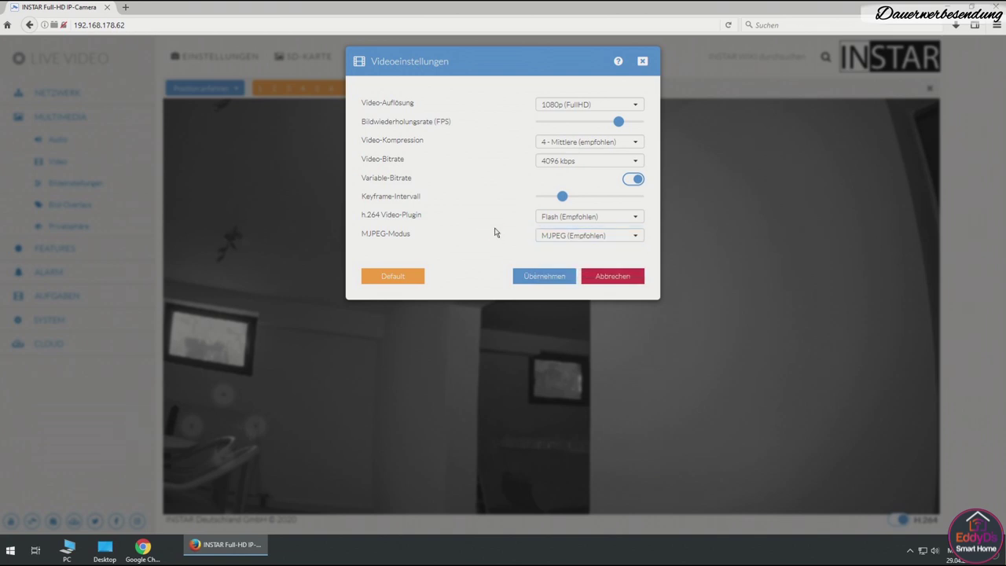
- Examine the available Video-Bitrate and Video-Kompression options without changing the current selections
click(585, 165)
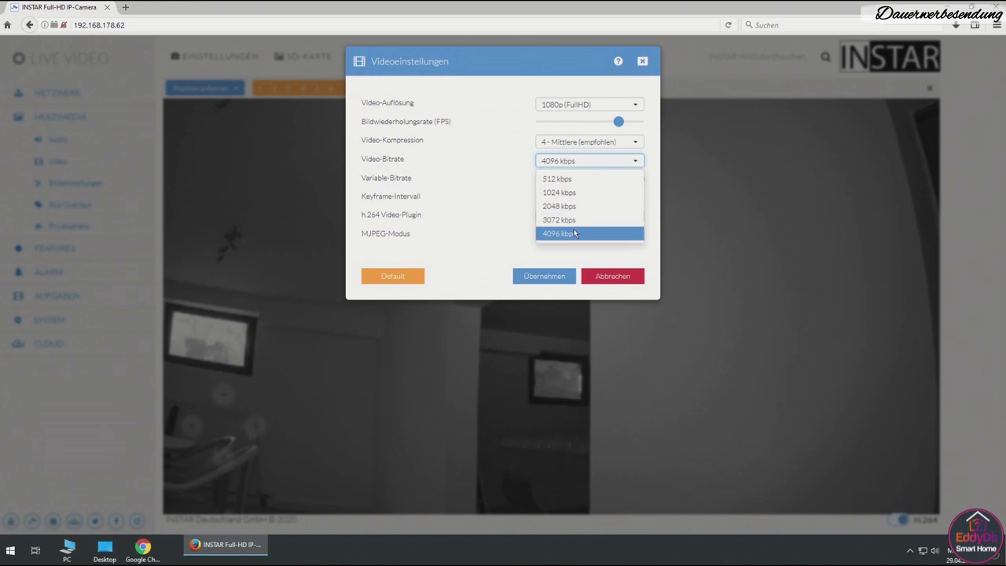
click(503, 196)
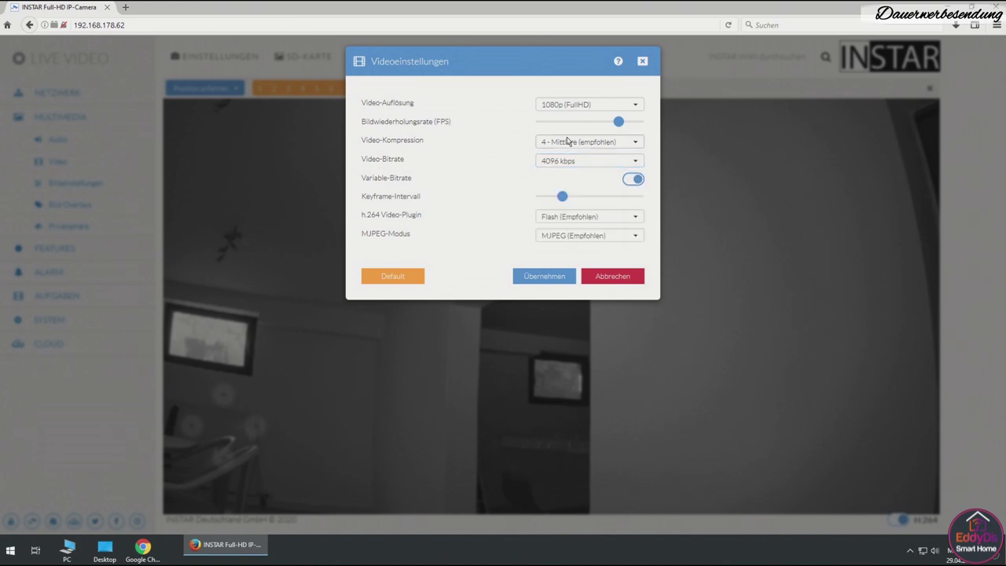
click(563, 142)
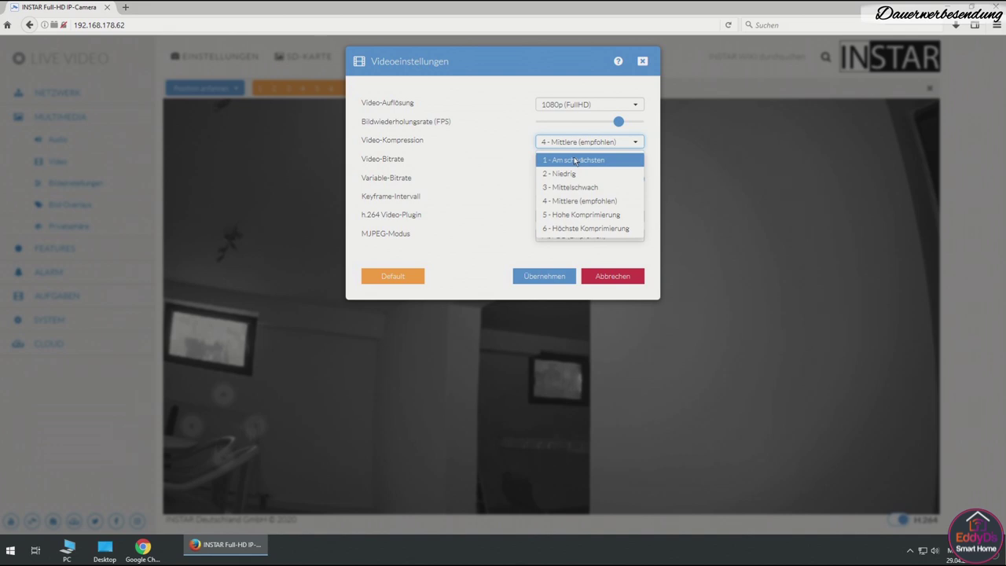
click(487, 132)
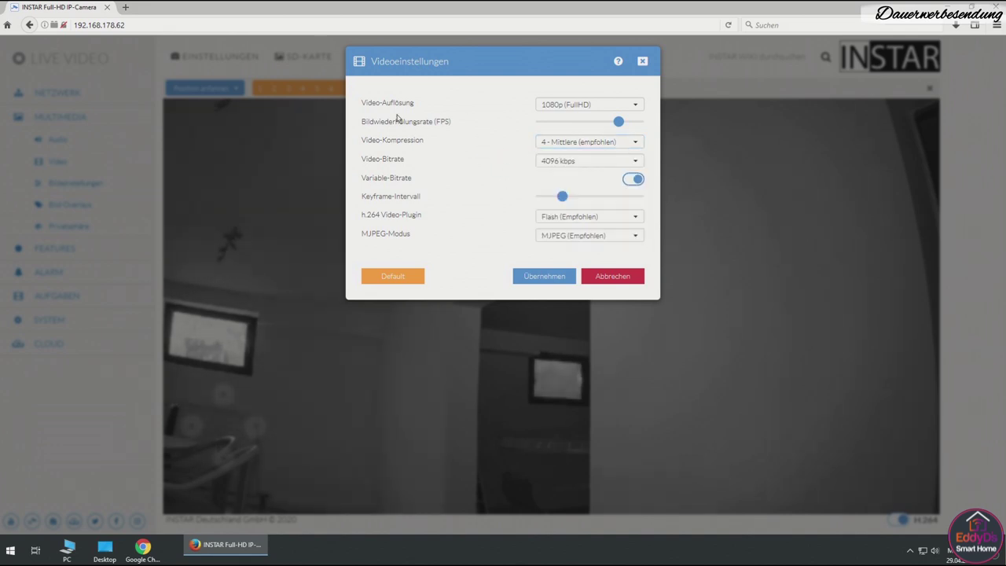
- Try a higher frame rate, view the available video resolutions, and discard the changes to the video settings
mouse_move(620, 125)
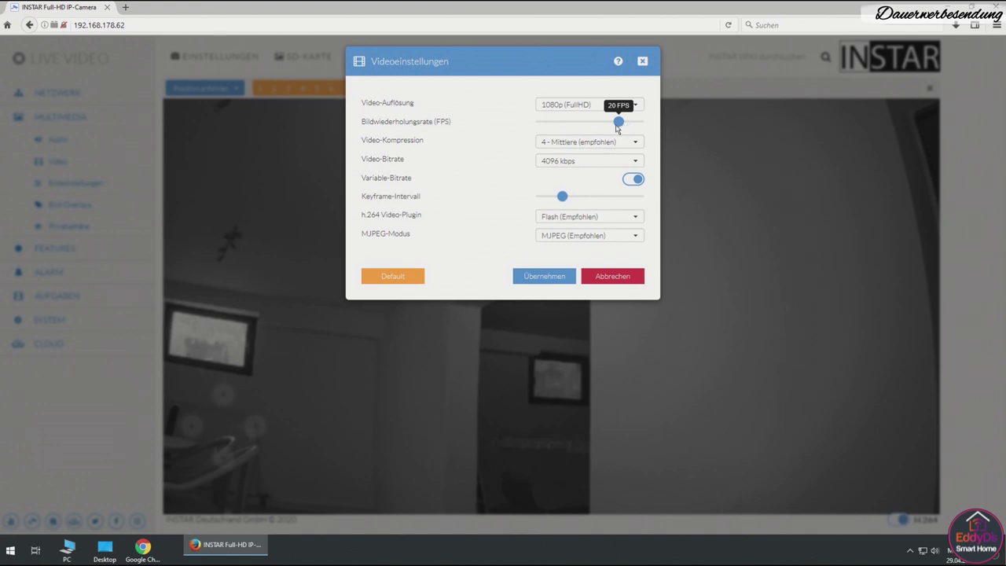
drag(619, 124, 639, 123)
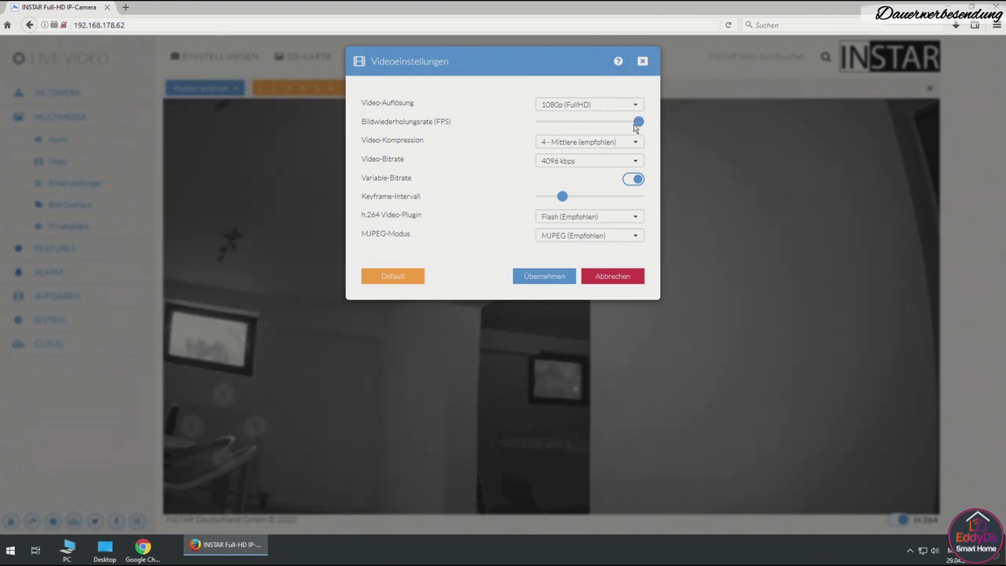
mouse_move(621, 126)
click(633, 107)
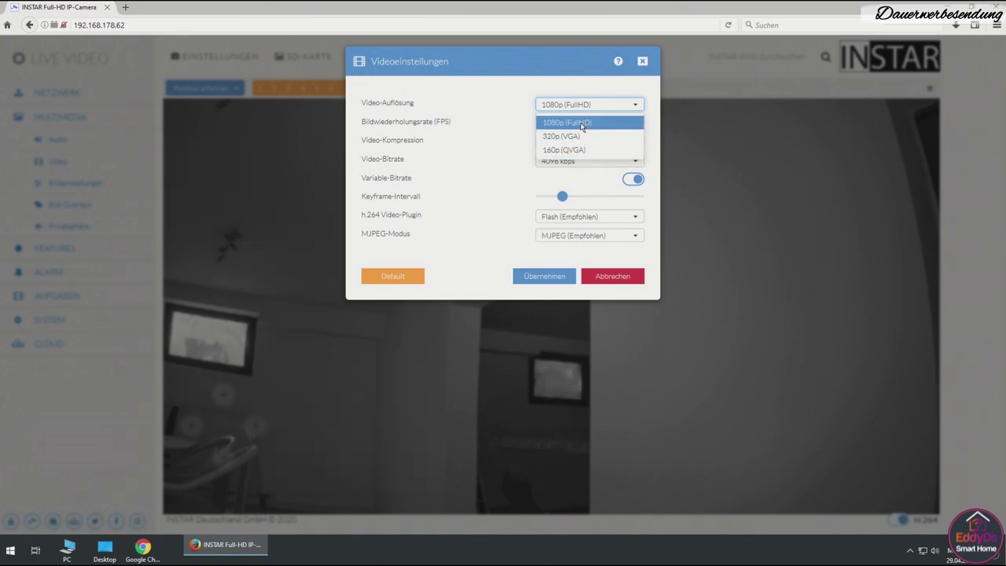
click(615, 274)
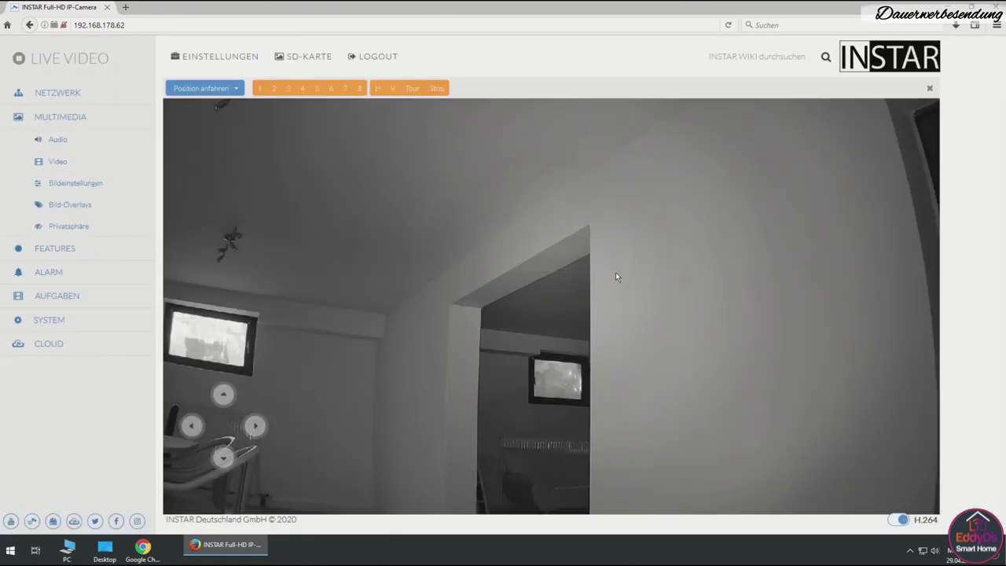
- Examine the night mode image values in the Bildeinstellungen and close them without saving
click(75, 182)
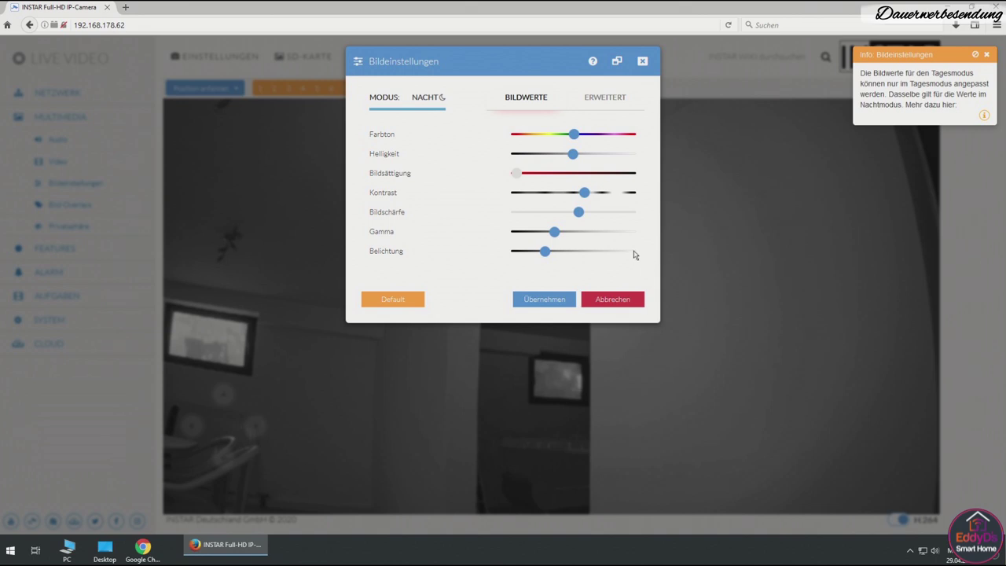
click(617, 299)
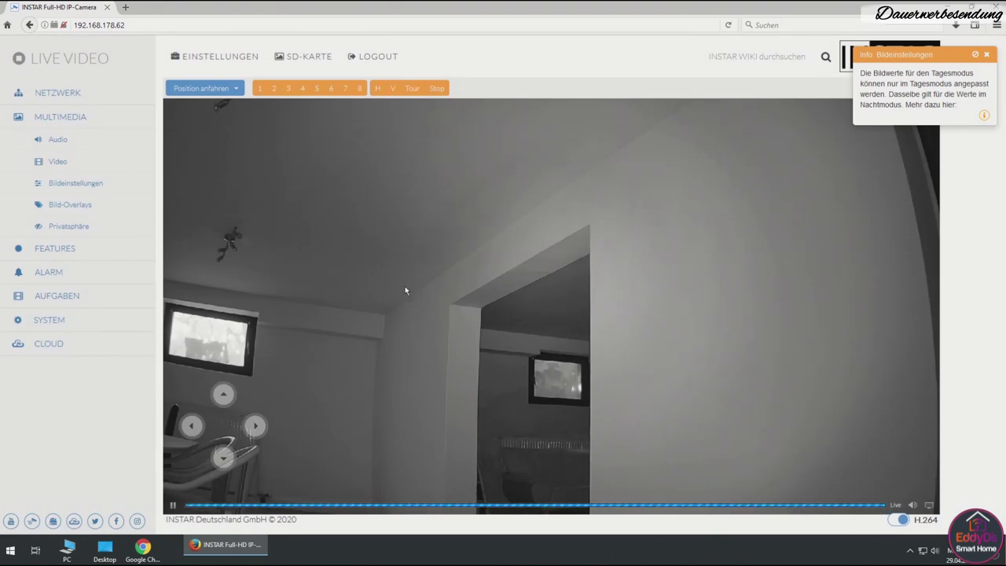
- Examine the camera name and timestamp options in the Bild-Overlays settings and close them without saving
click(79, 203)
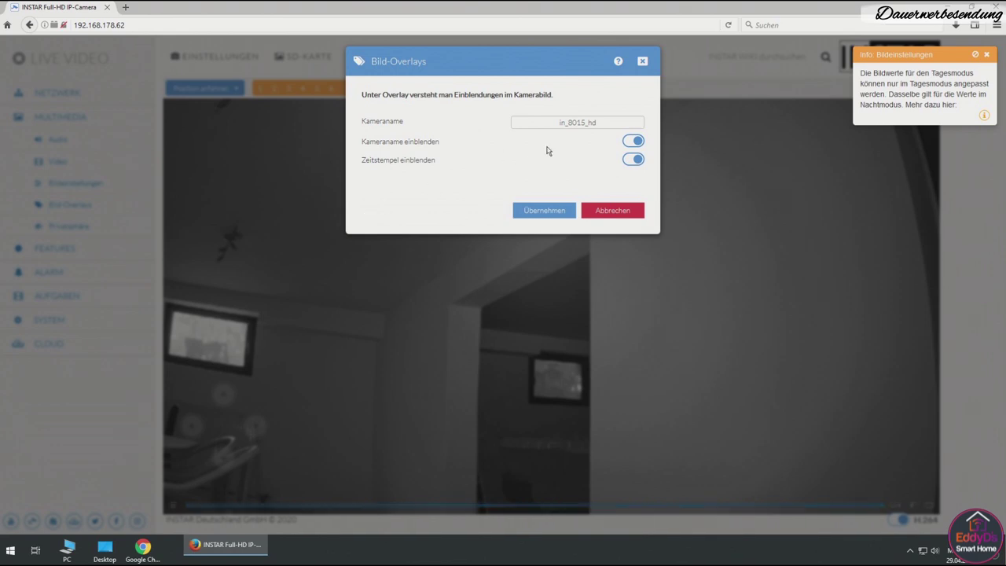
drag(609, 124, 475, 117)
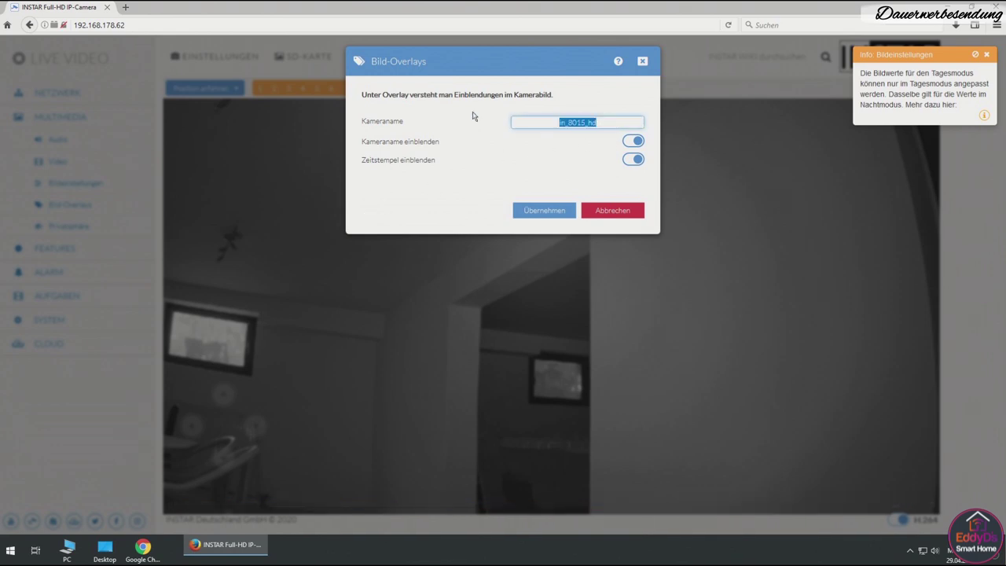
click(623, 211)
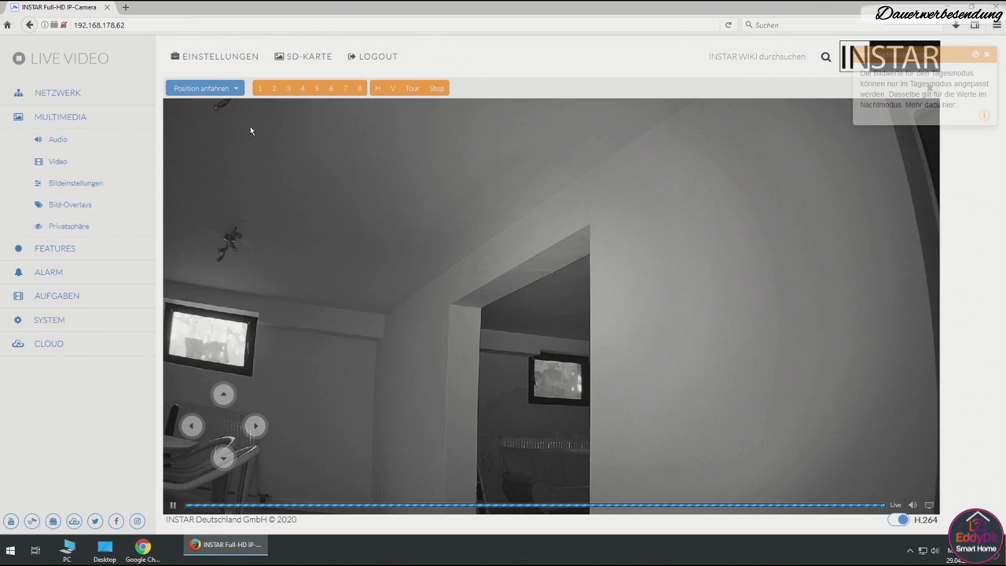
- Open the Privatsphäre settings, activate Bereich 1, and draw its privacy mask over the doorway
click(66, 228)
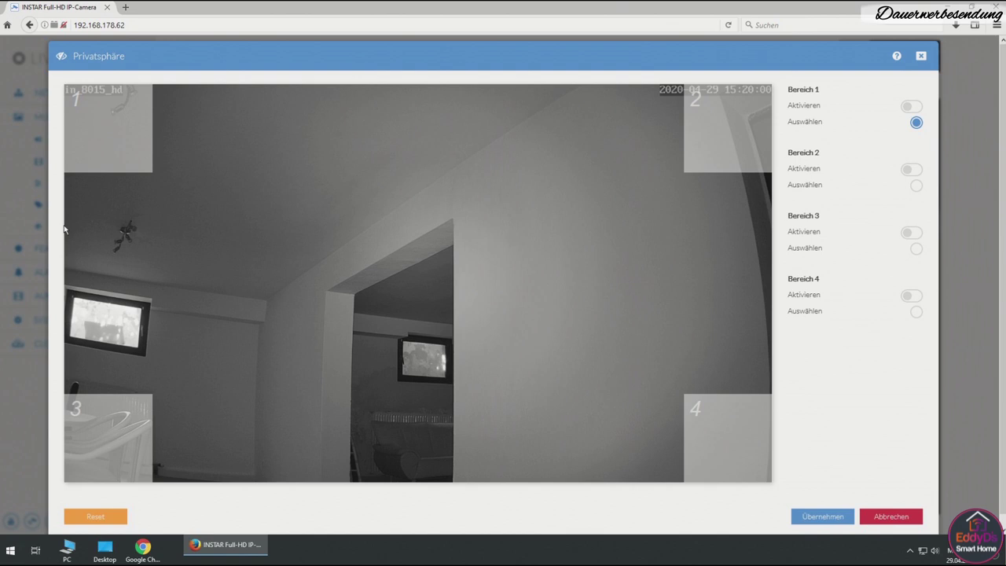
click(912, 106)
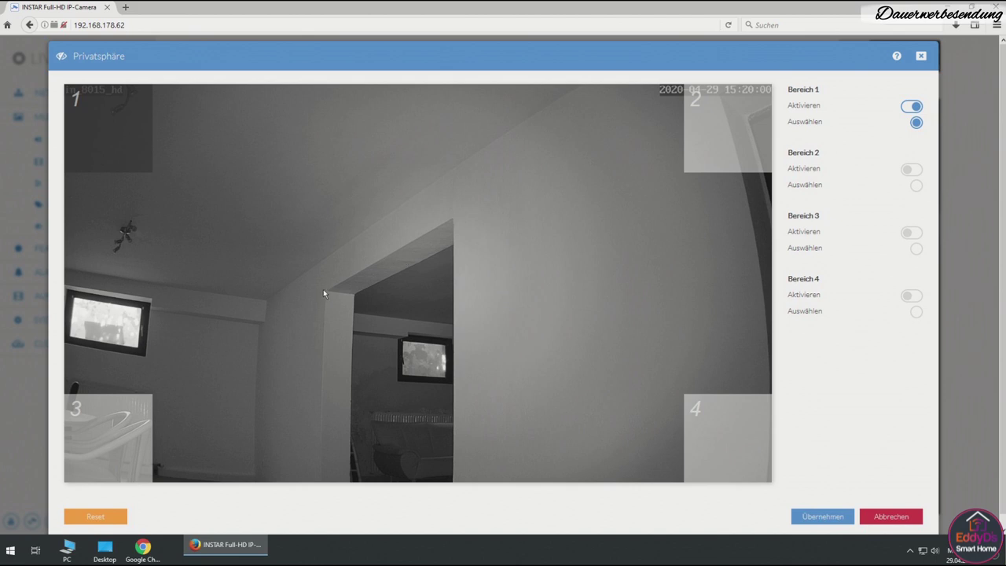
drag(320, 289, 487, 488)
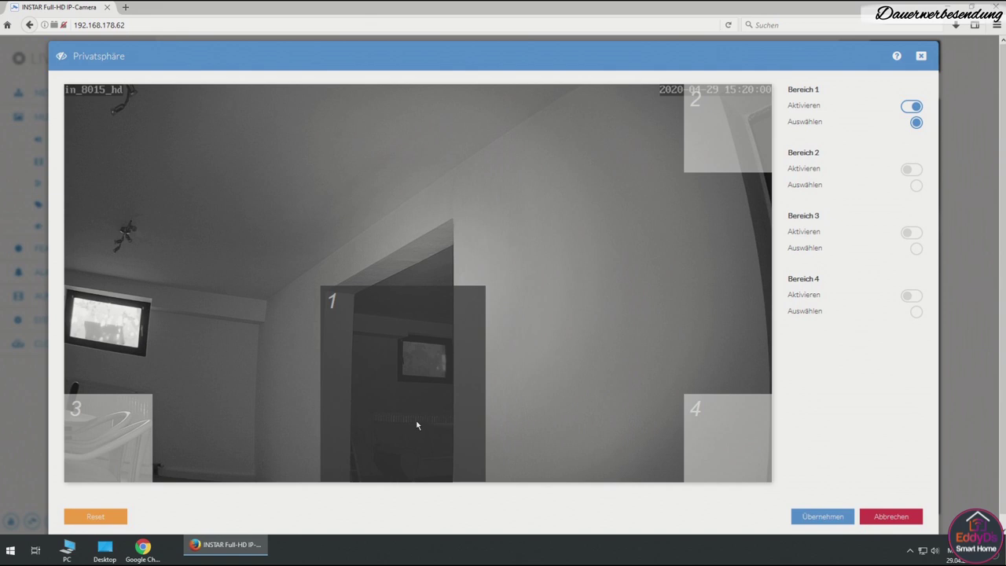
- Activate Bereich 2, draw its mask across the ceiling area above the window, apply both privacy masks, and return to the live image
click(911, 169)
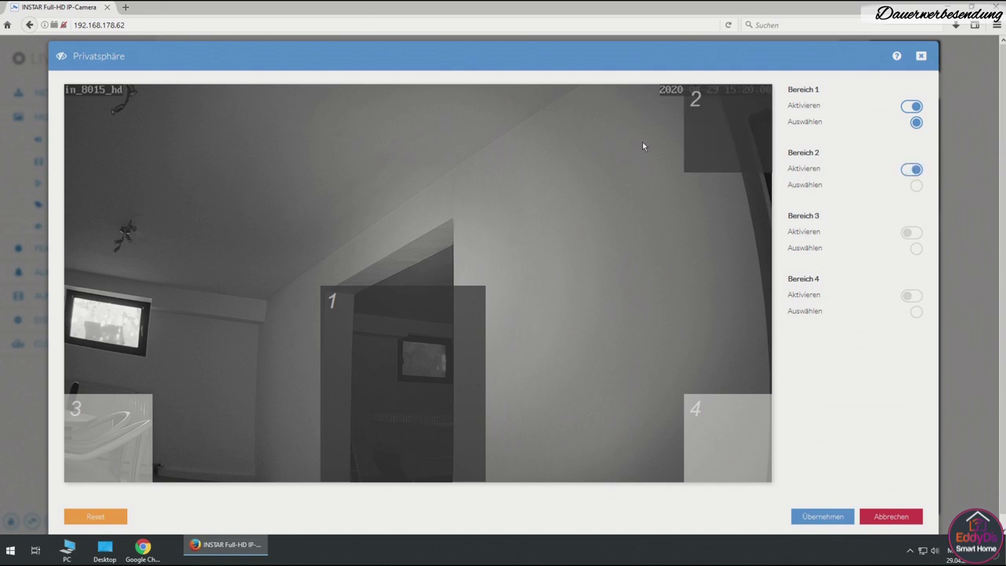
click(916, 186)
drag(73, 99, 435, 231)
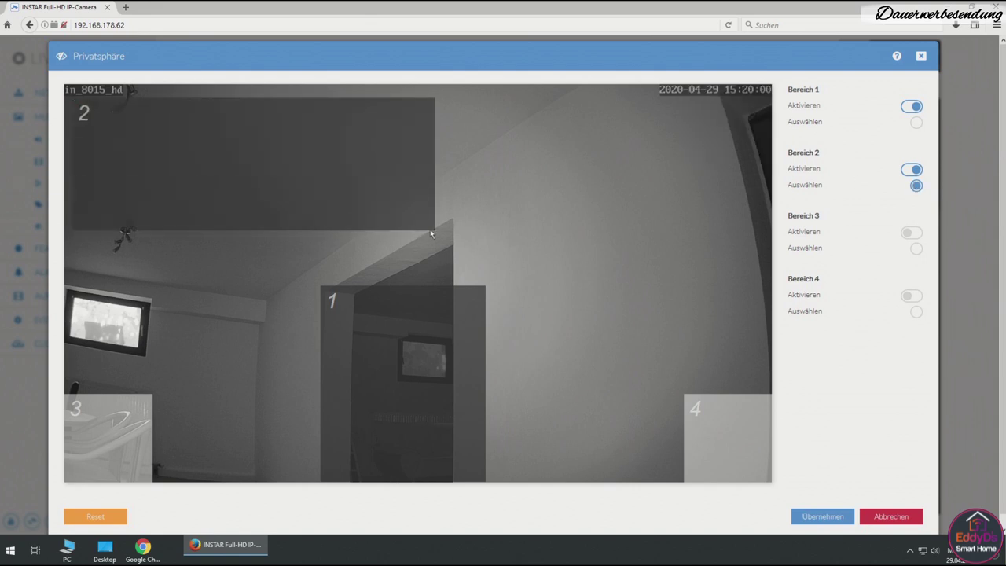
click(823, 516)
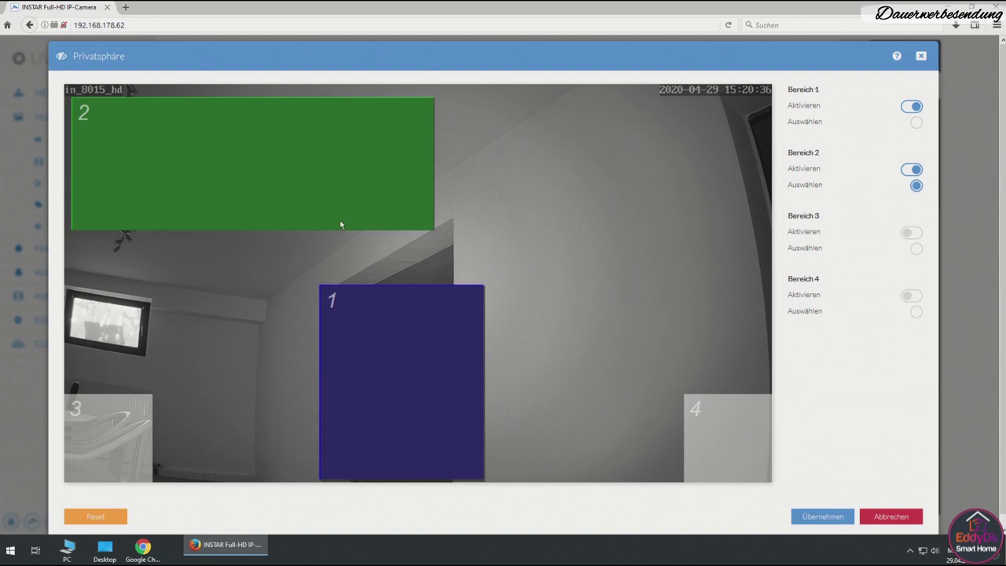
click(885, 517)
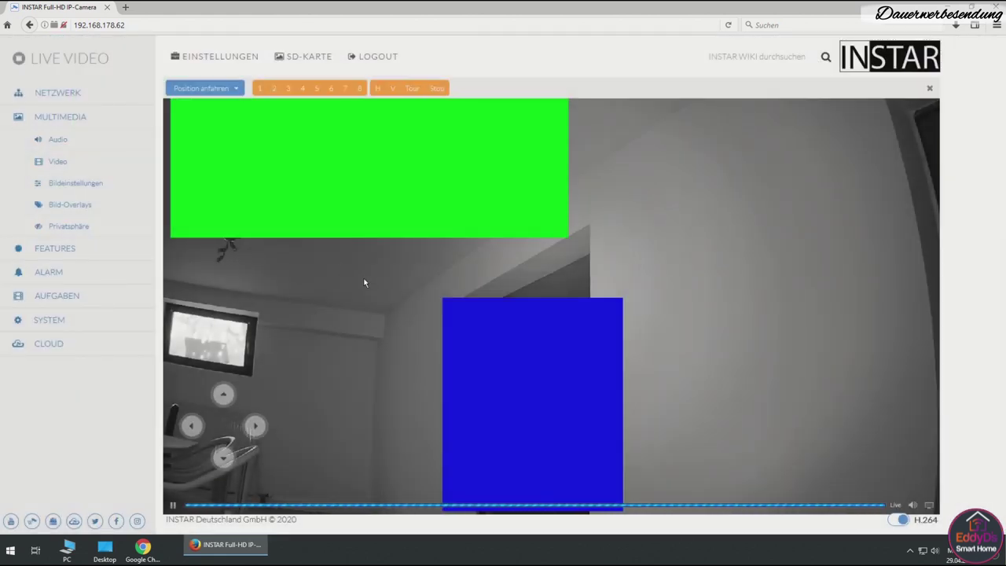
- Deactivate privacy masks Bereich 1 and Bereich 2 and return to the unmasked live image
click(79, 227)
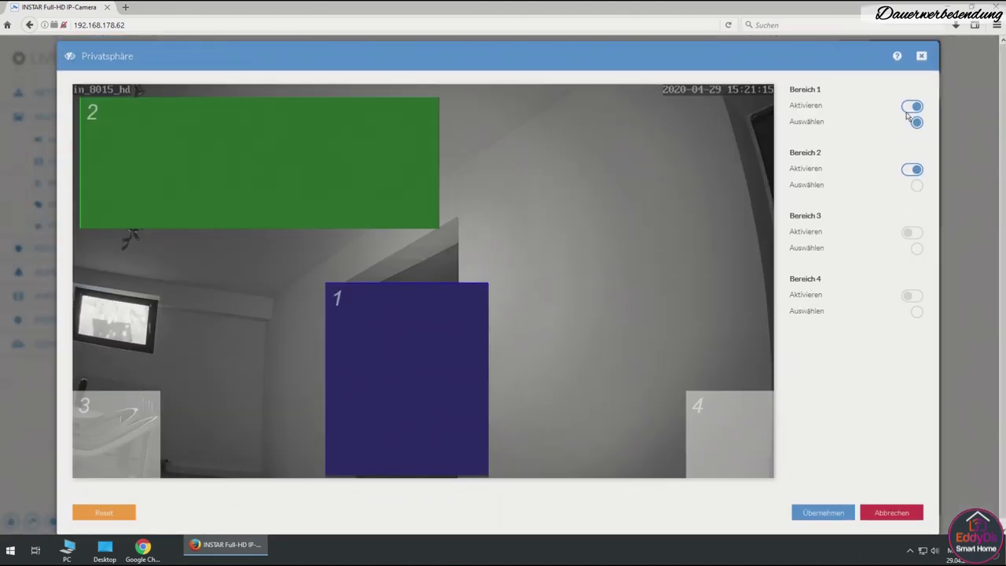
click(913, 170)
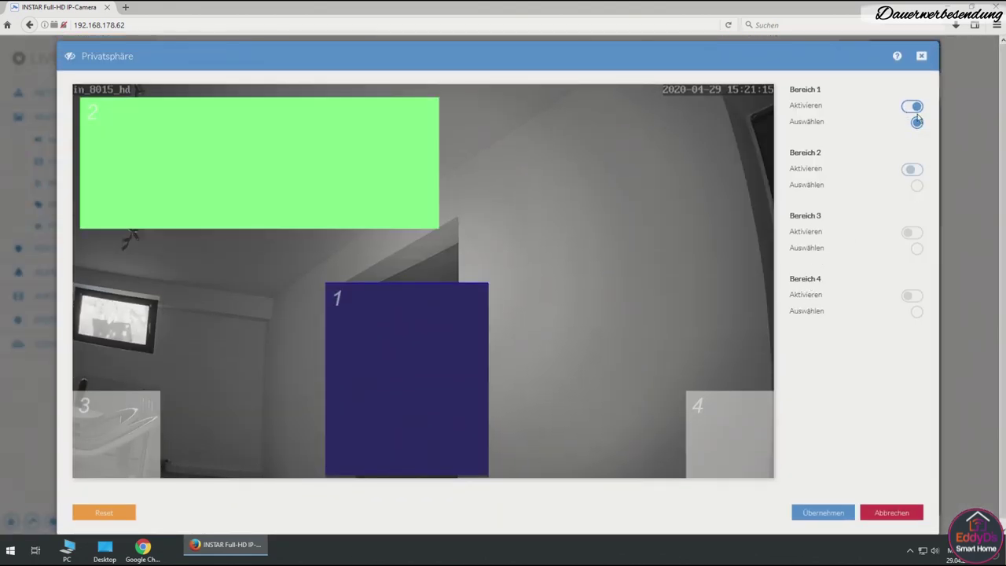
click(913, 107)
click(891, 513)
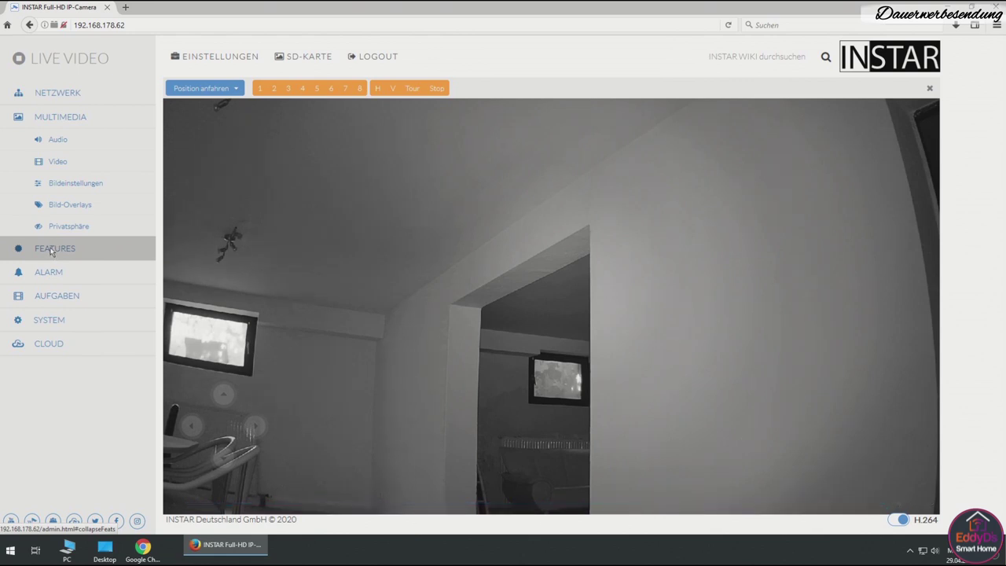
- Try the INSTAR and Google Mail SMTP presets in the Email-Einstellungen and discard the changes
click(52, 250)
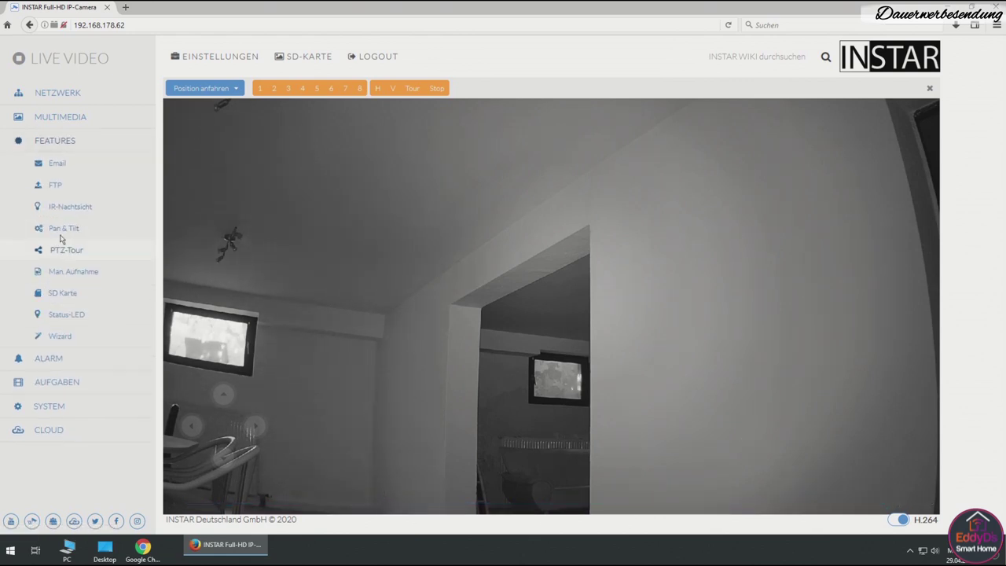
click(52, 163)
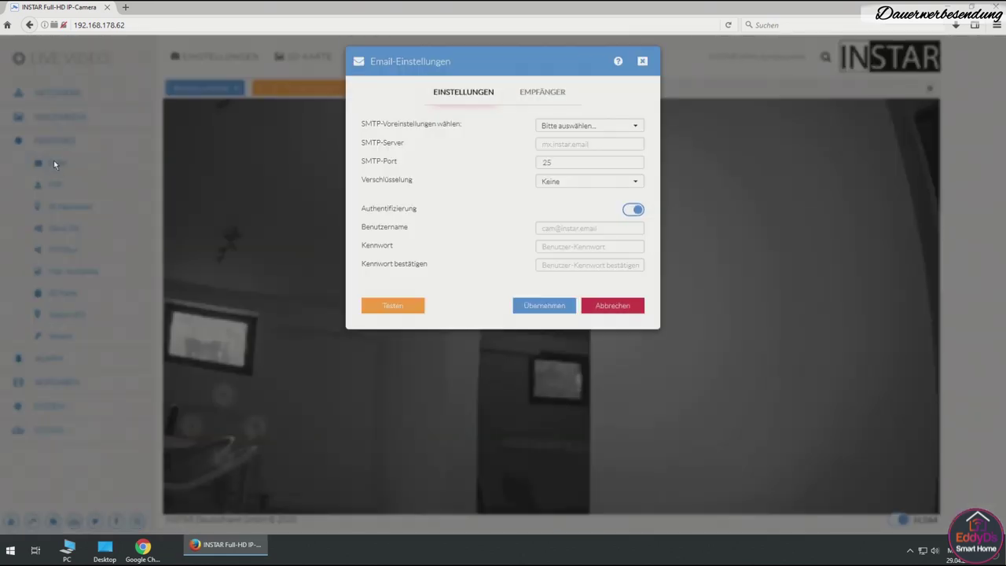
click(561, 128)
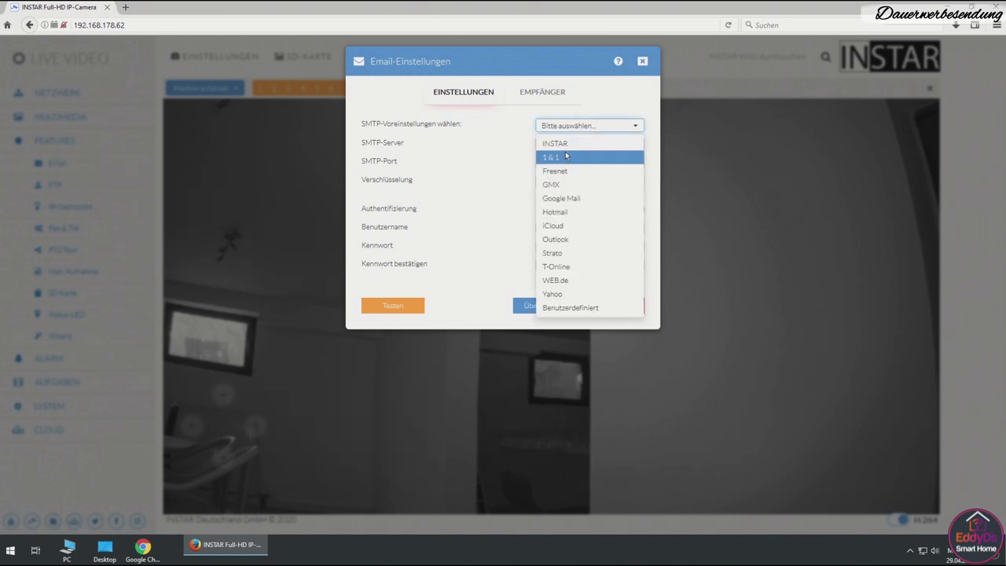
click(572, 145)
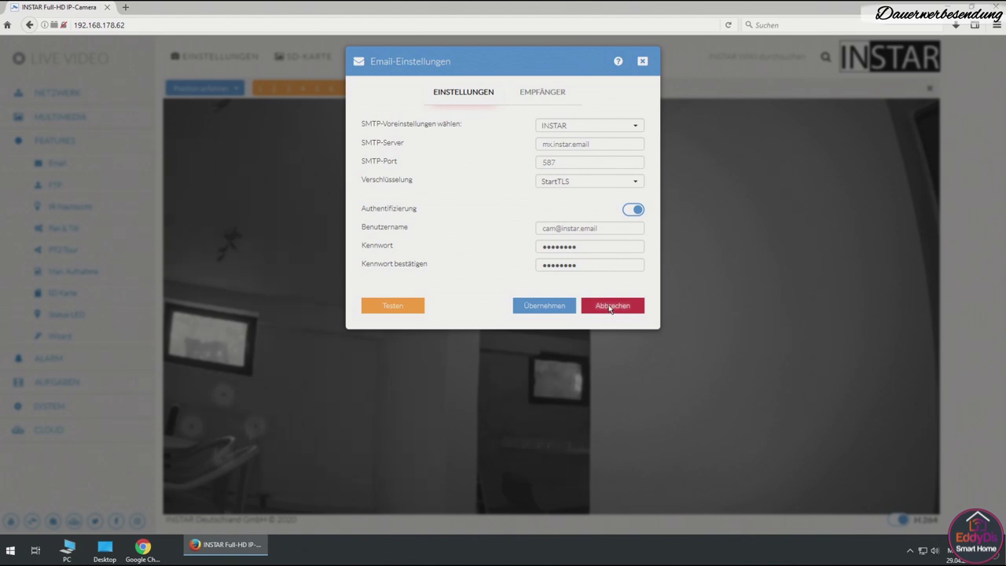
click(618, 128)
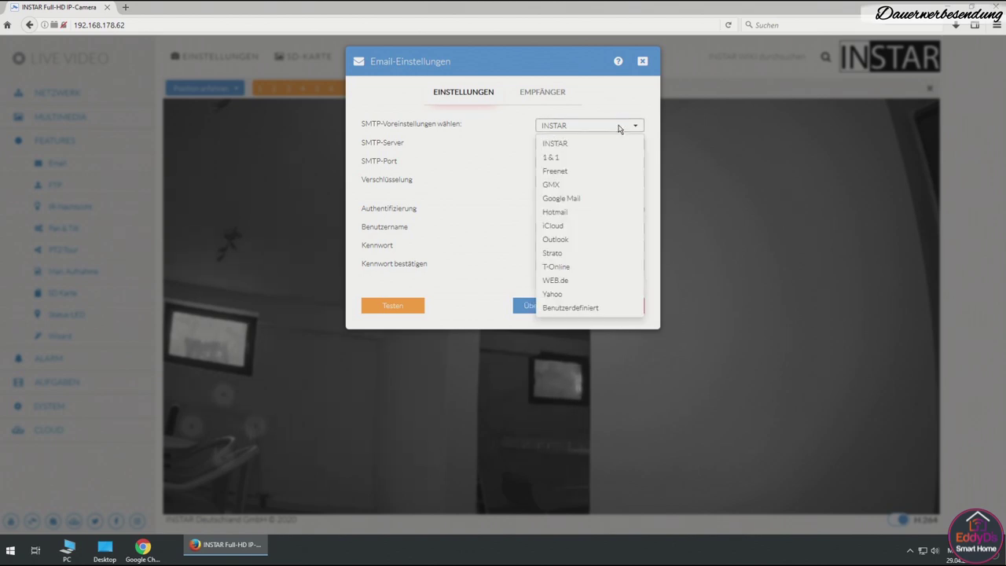
click(589, 195)
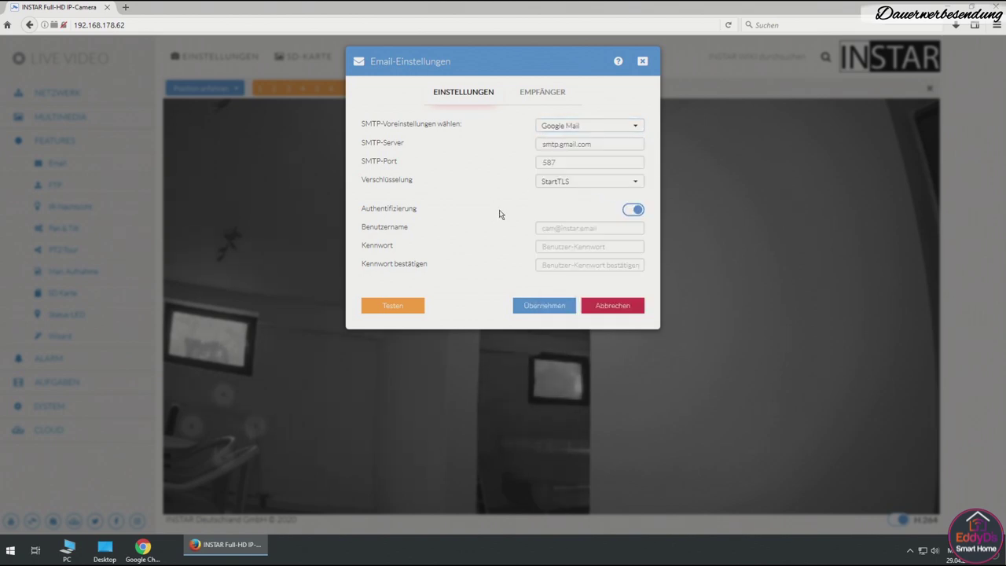
click(603, 305)
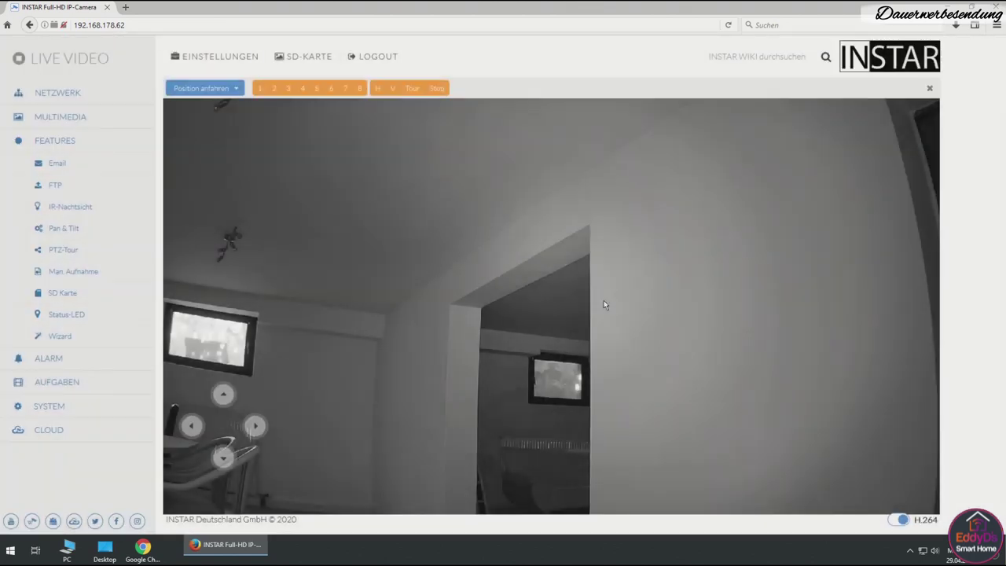
- Examine the FTP-Einstellungen and the Nachtsicht settings with their help page, closing both without saving
click(61, 185)
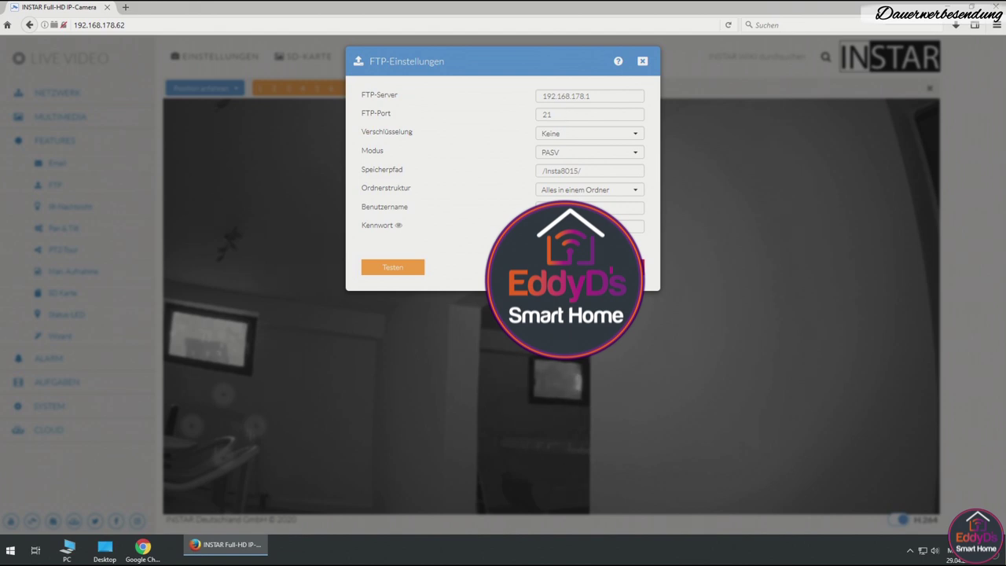
click(628, 268)
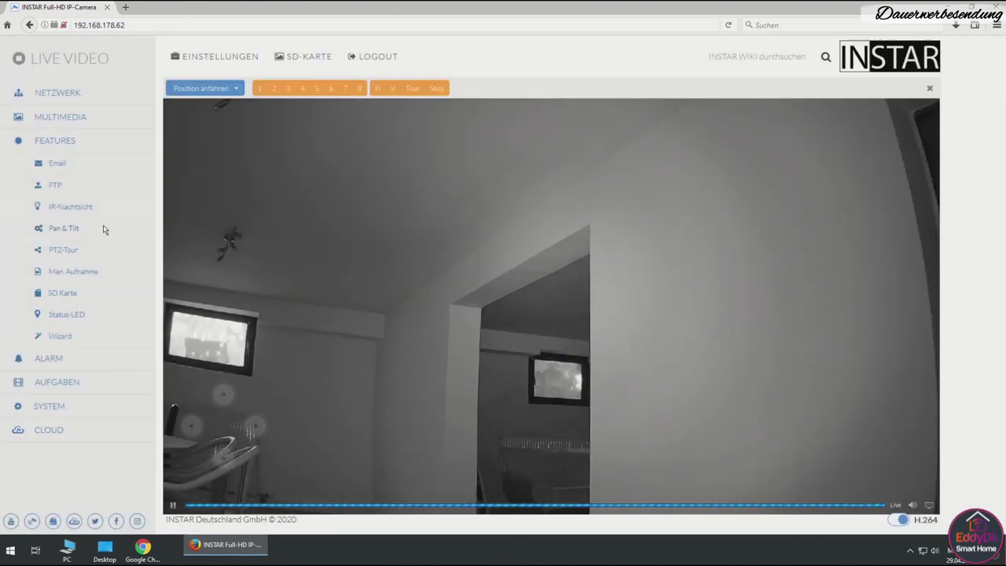
click(75, 206)
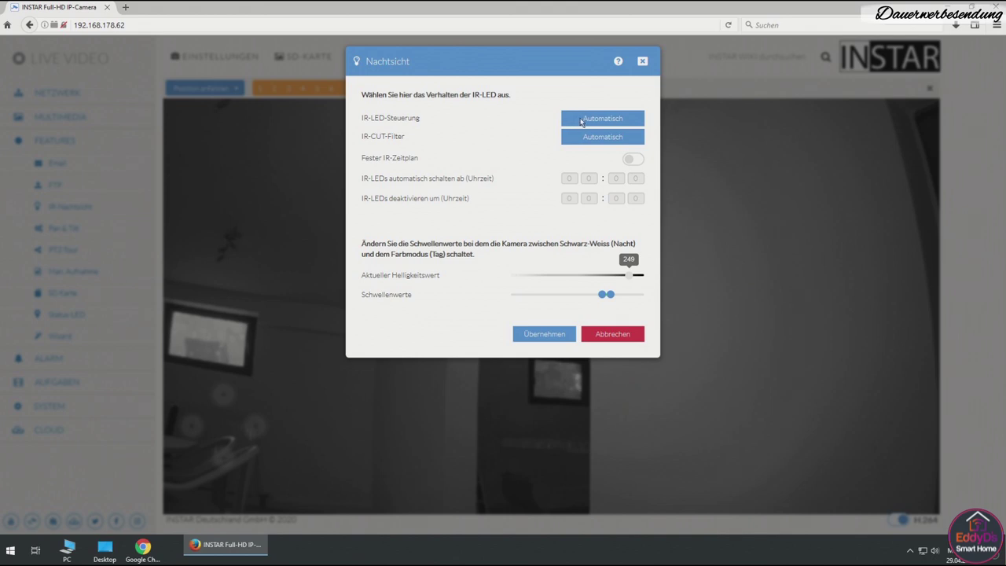
click(617, 62)
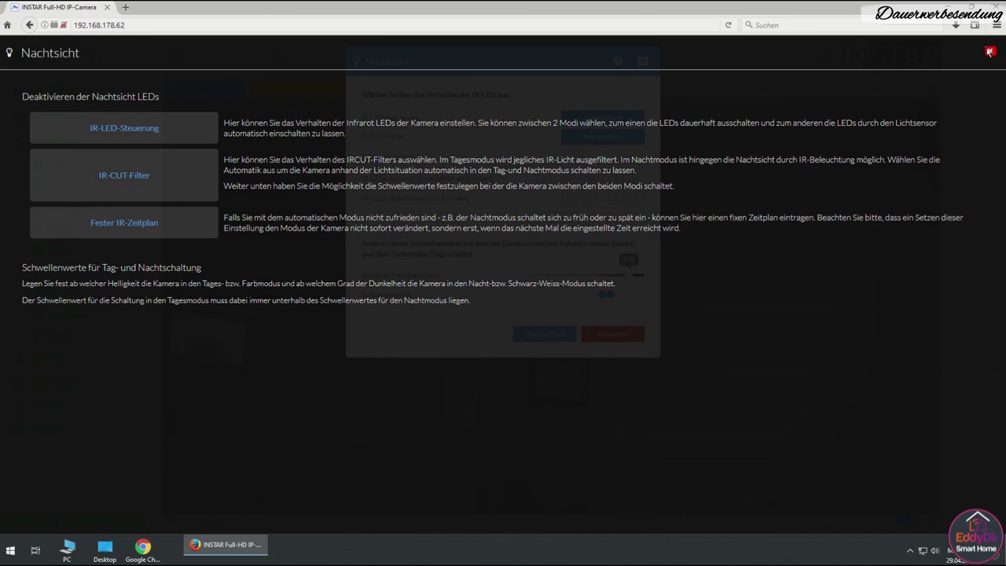
click(989, 53)
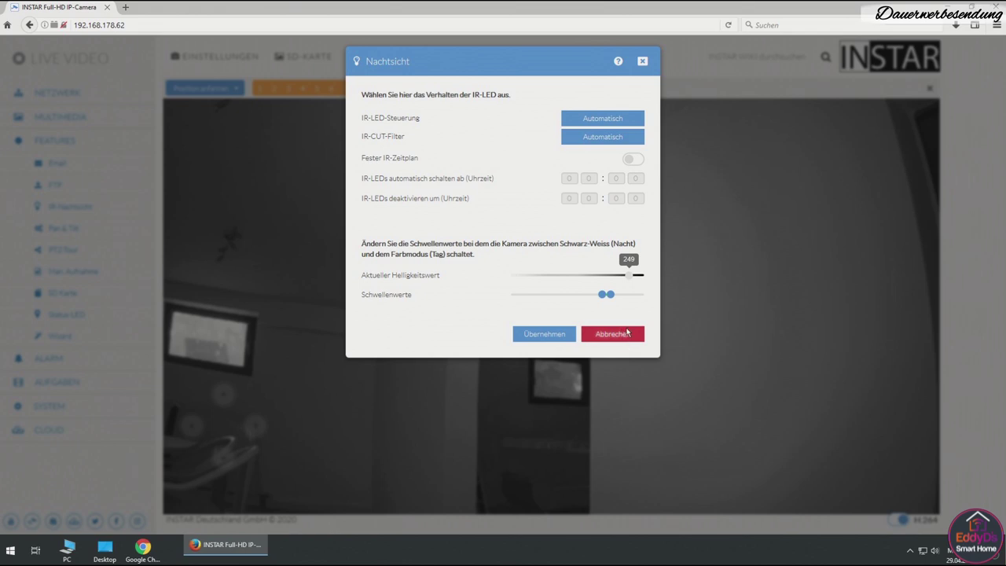
click(622, 335)
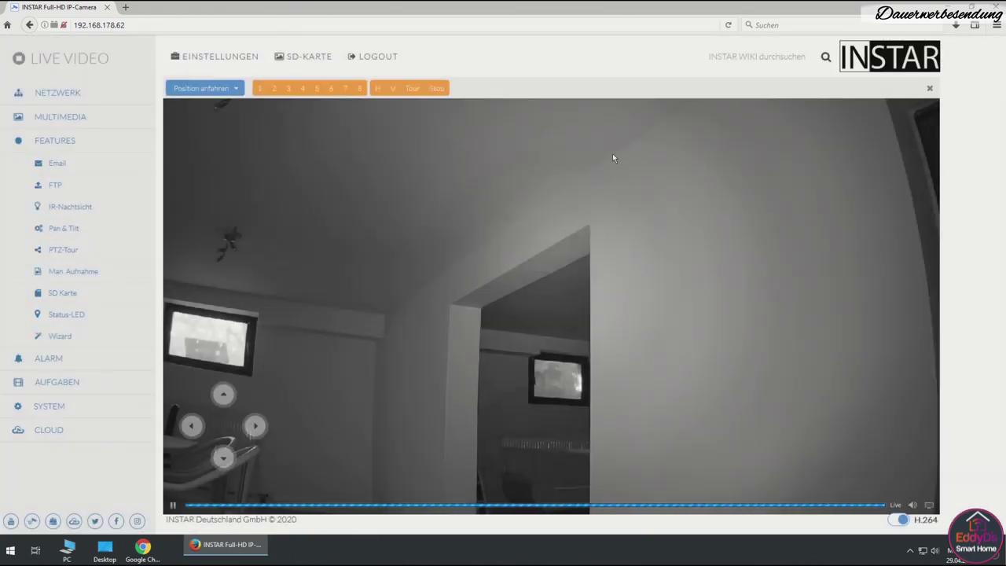
- Examine the Positionen and Erweitert options of the PTZ-Einstellungen, including speeds and scan counts, and close them without saving
click(67, 229)
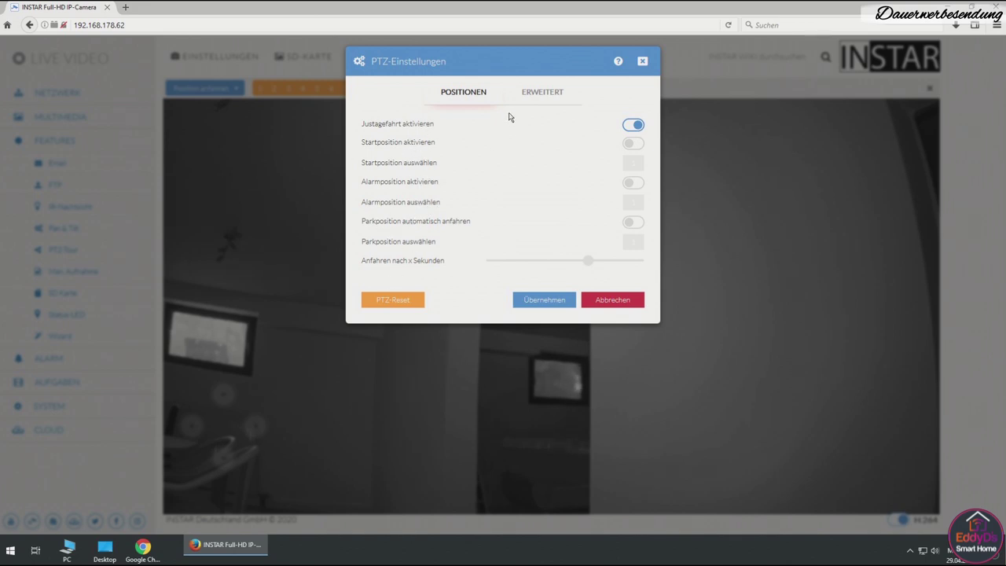
click(545, 95)
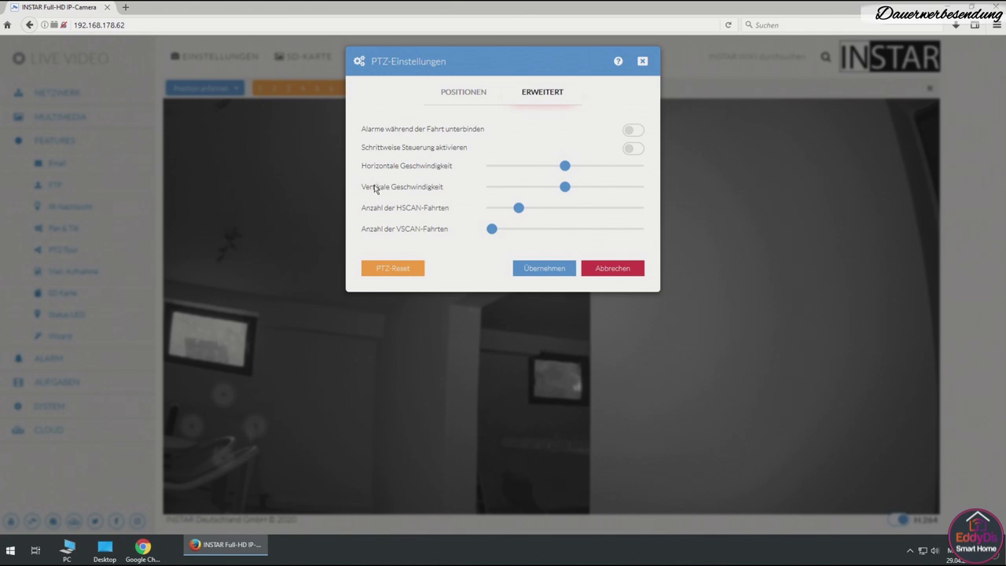
mouse_move(491, 231)
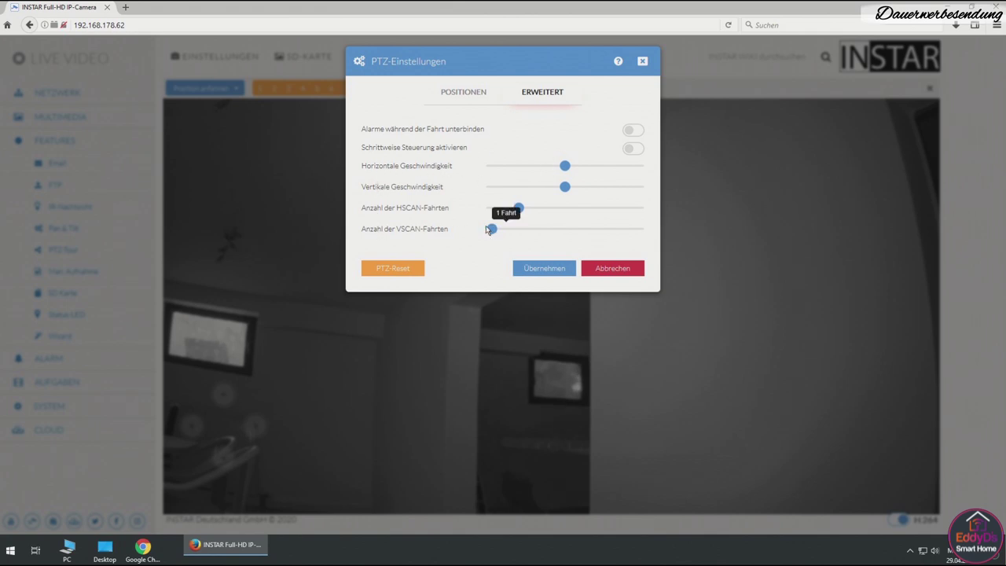
mouse_move(565, 190)
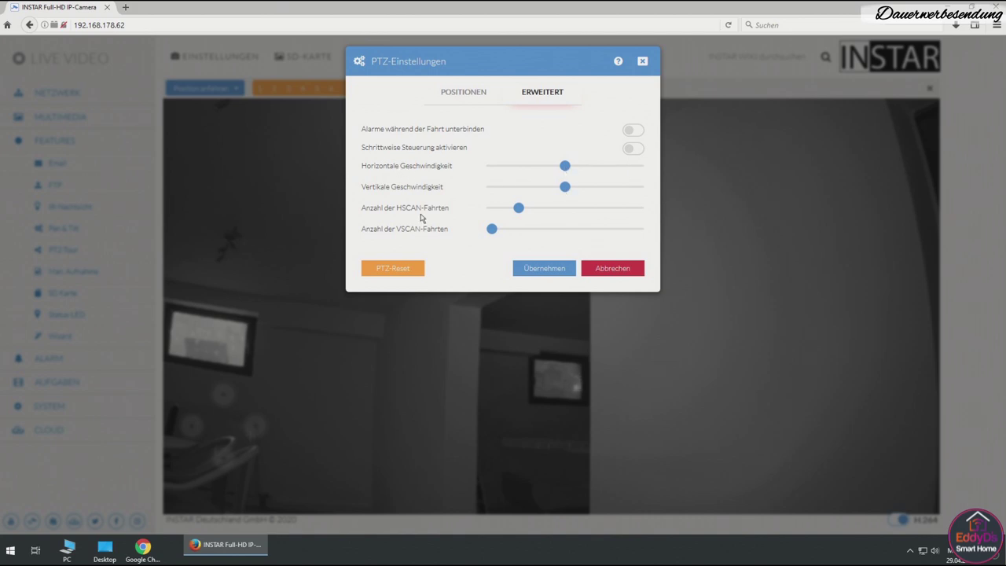
click(613, 269)
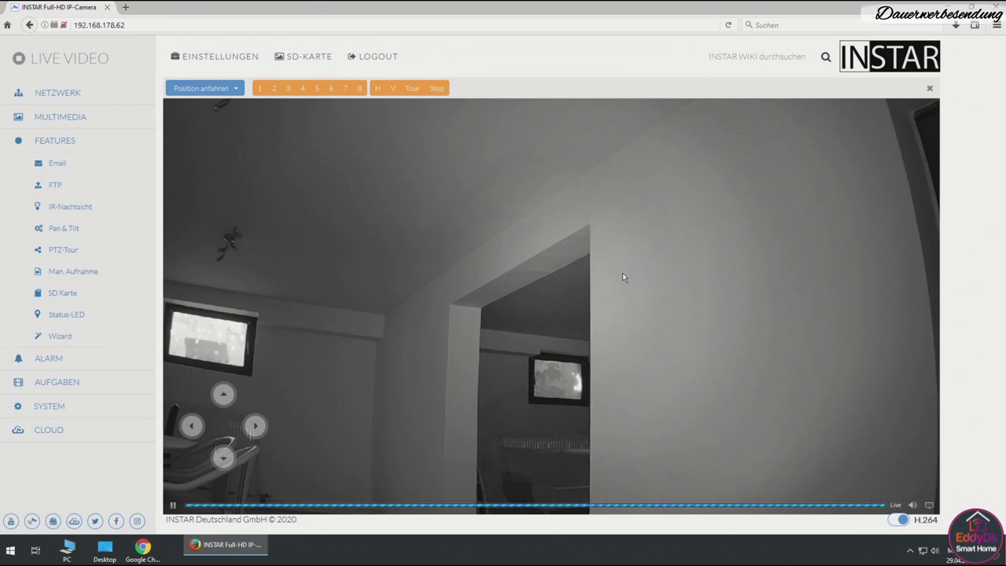
- Examine the SD-Karte storage options and the Status-LED settings, closing both without saving
click(66, 291)
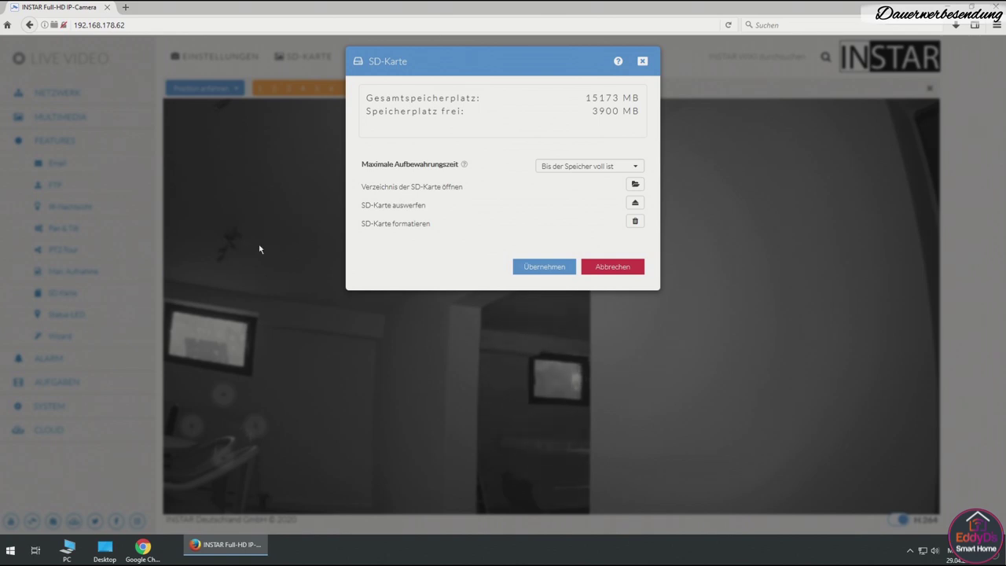
click(610, 267)
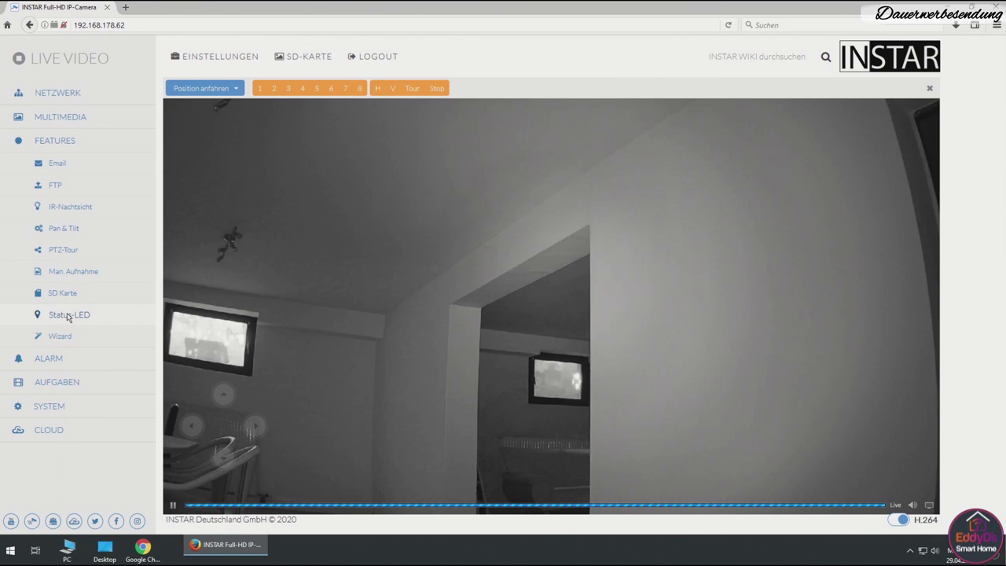
click(69, 315)
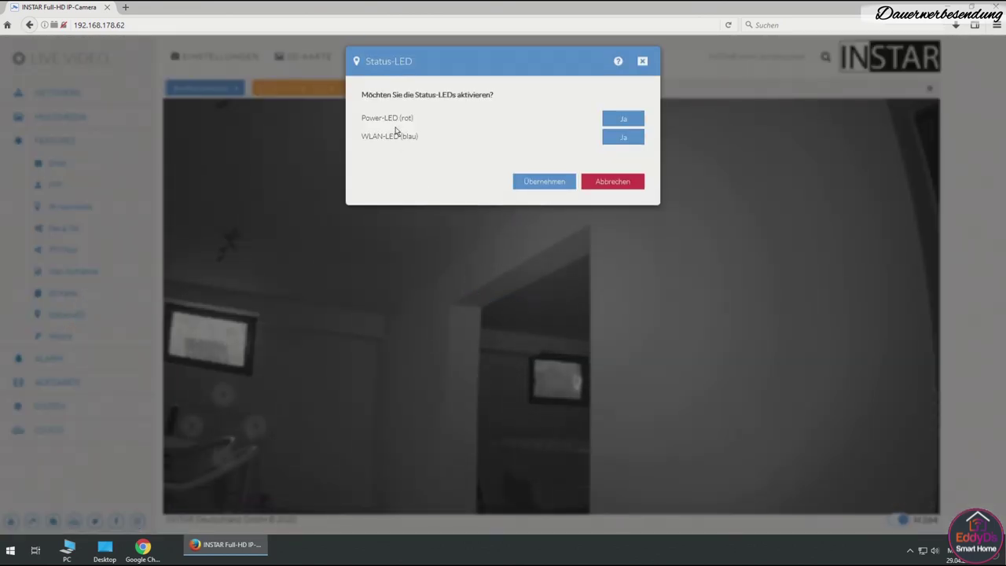
click(610, 183)
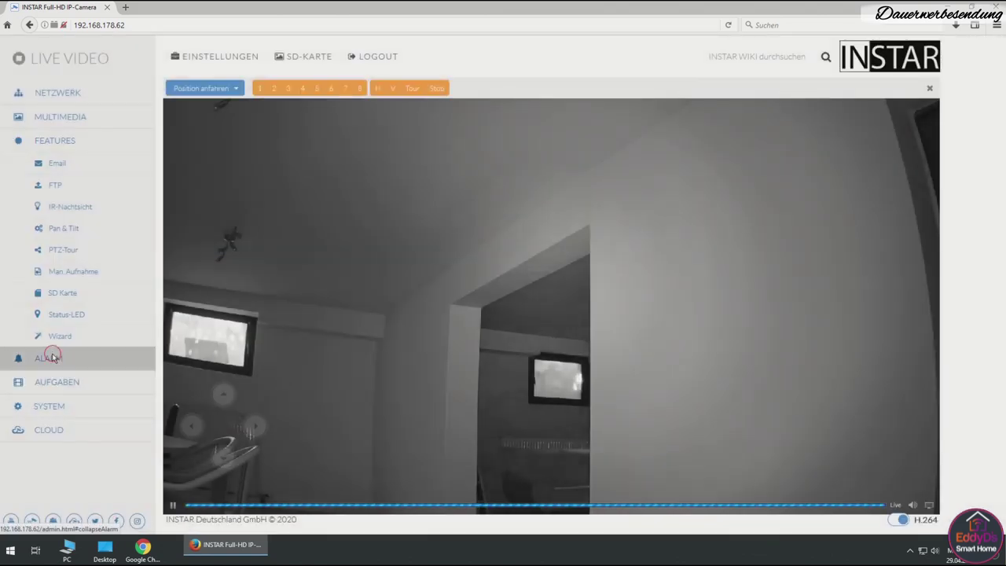
- Open the Alarm-Aktionen settings and examine the options for alarm video length and number of images per email, SD, and FTP
click(49, 356)
click(66, 183)
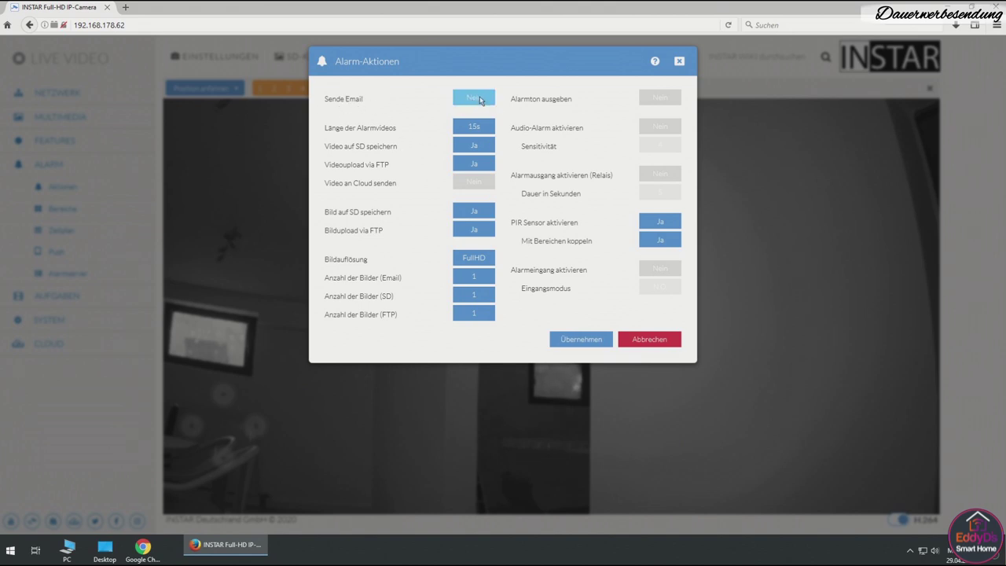
click(475, 131)
click(482, 278)
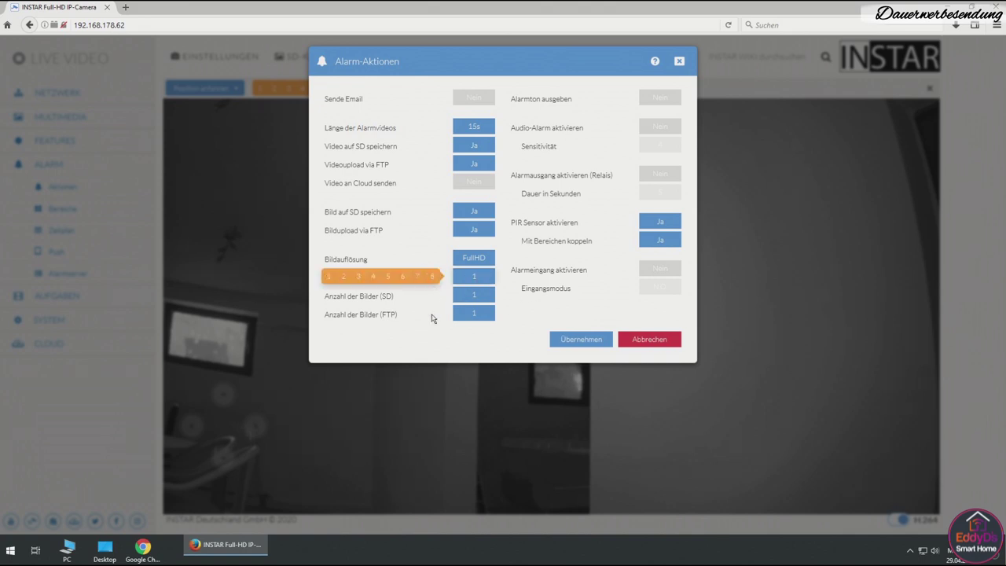
click(472, 294)
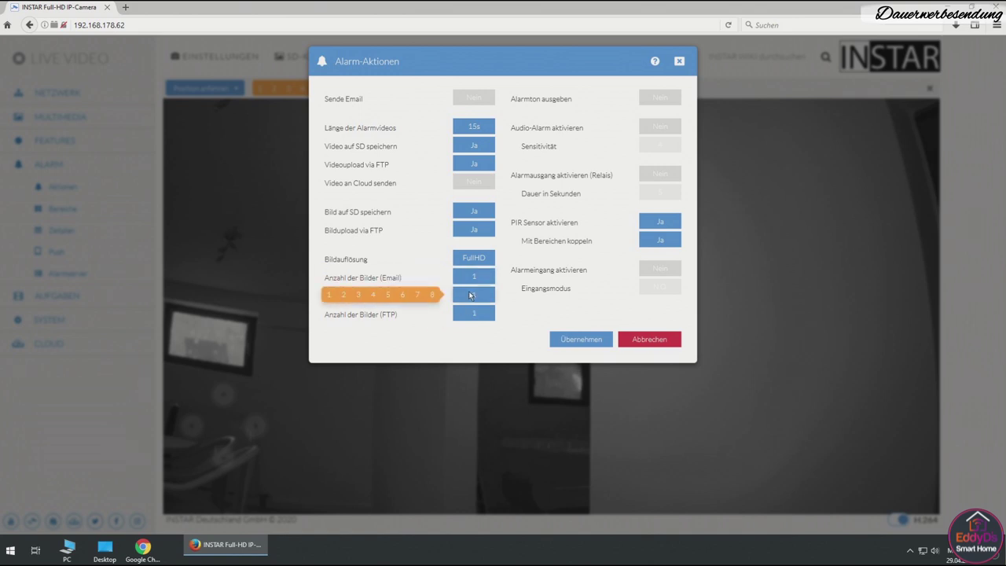
click(469, 311)
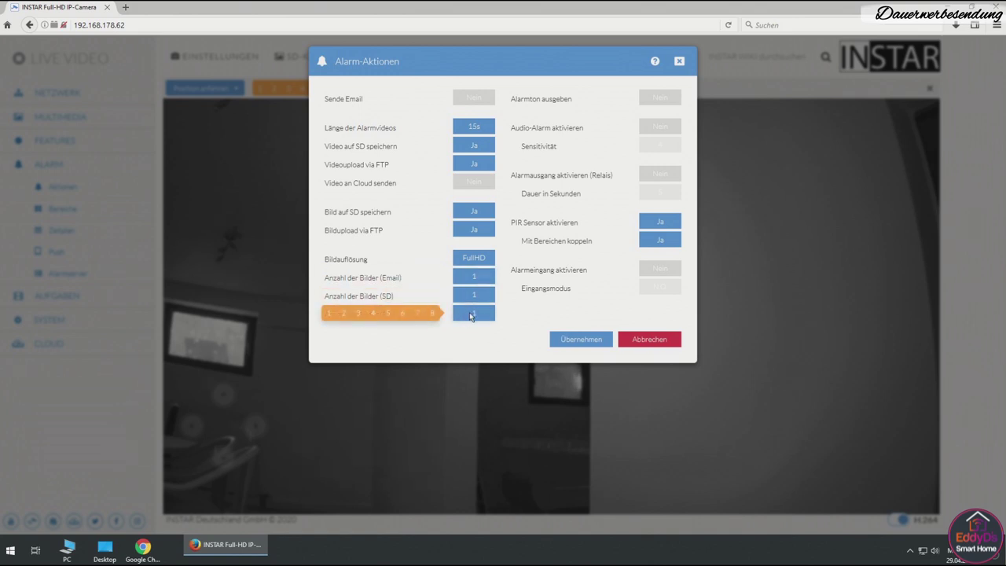
click(464, 319)
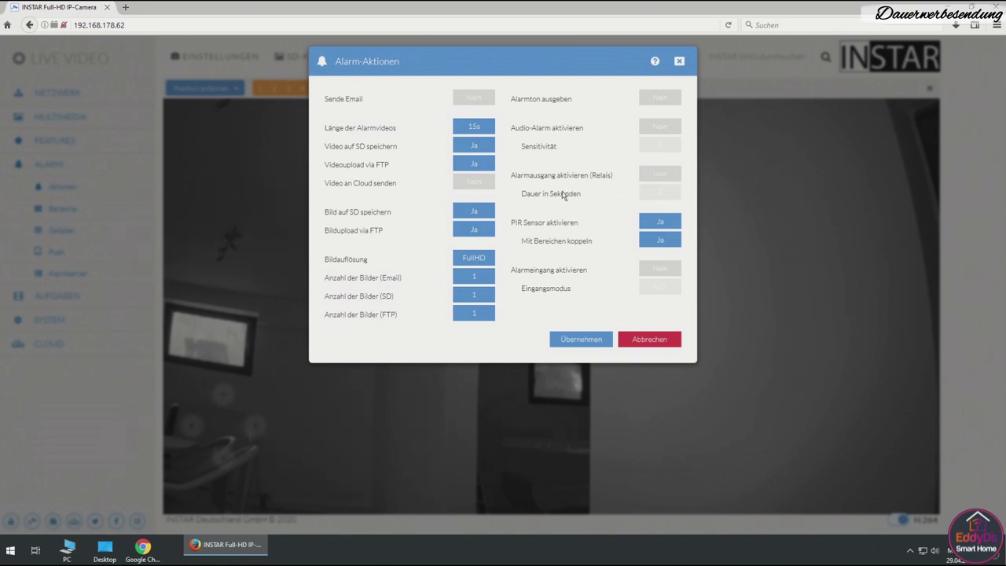
- Try enabling the Alarmausgang (Relais) and the Alarmeingang with its Eingangsmodus in the Alarm-Aktionen, and discard the changes
click(660, 181)
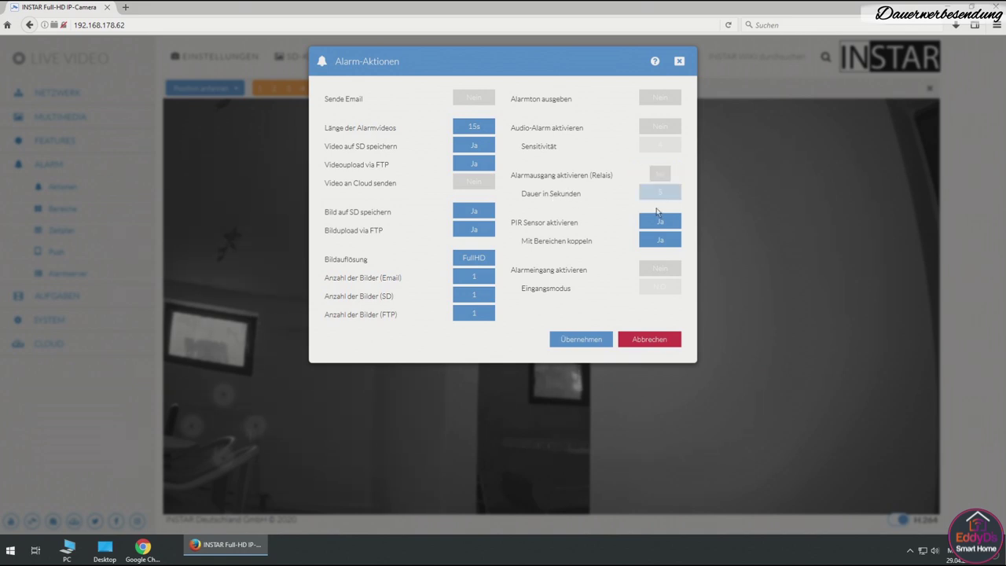
click(660, 196)
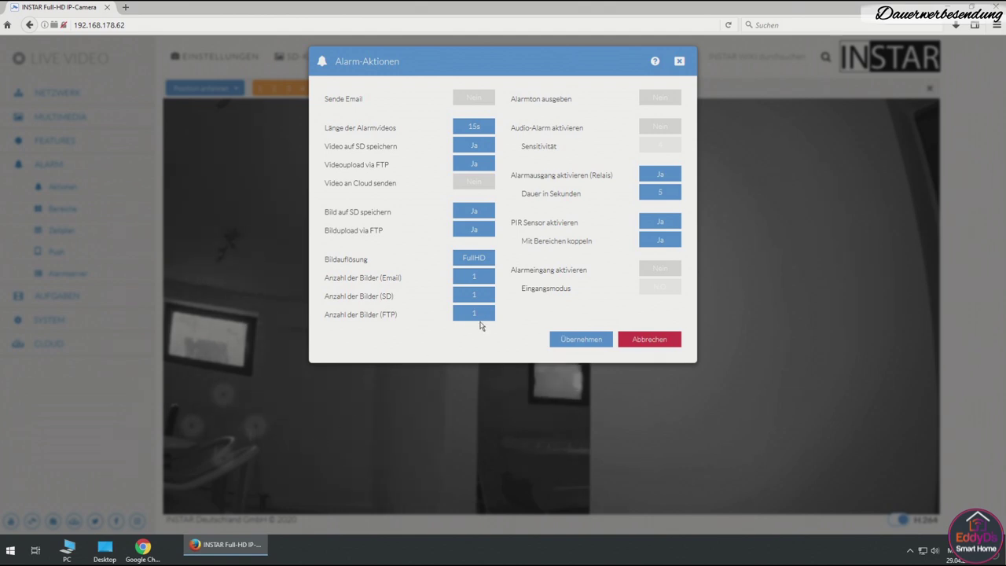
click(664, 268)
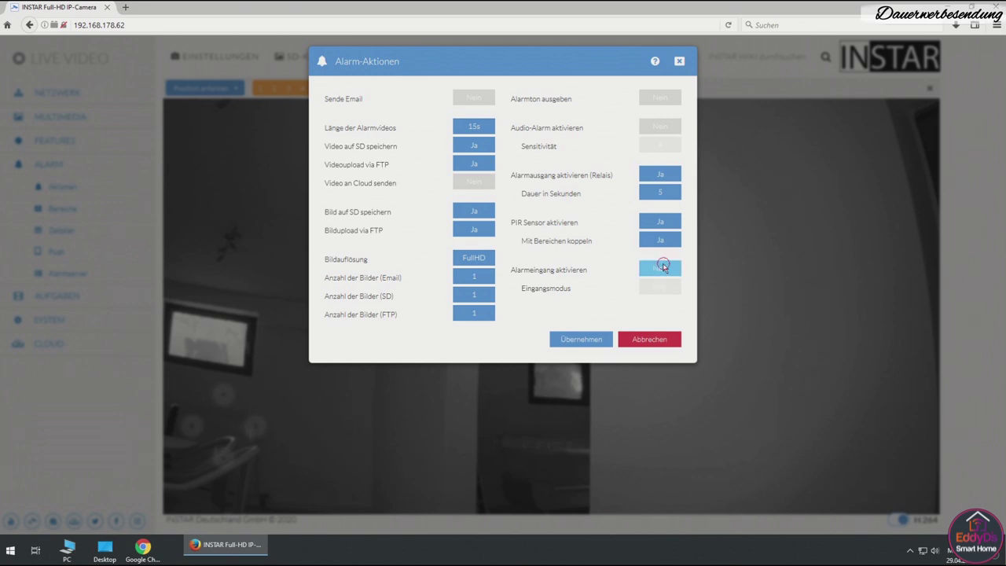
click(662, 287)
click(645, 339)
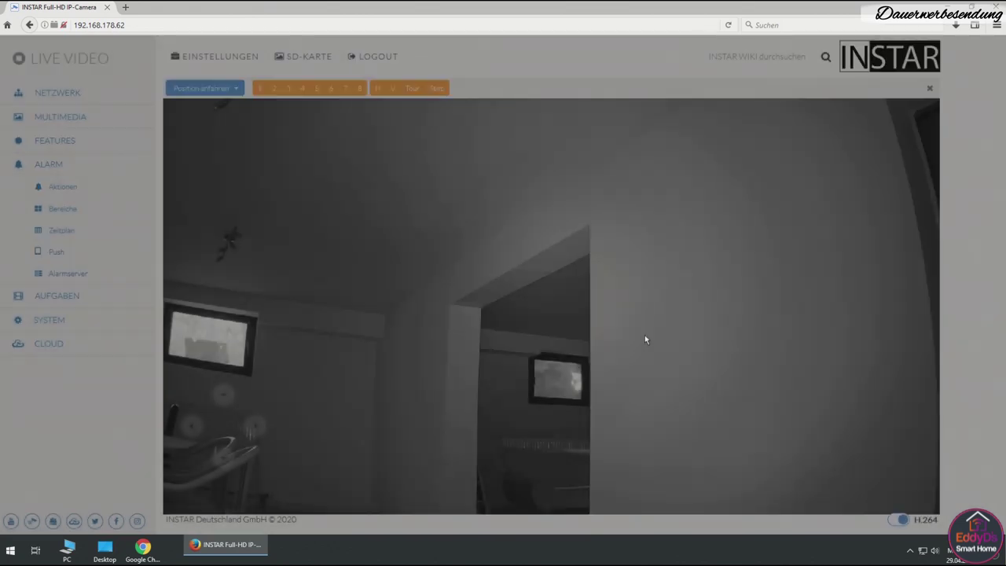
- Enlarge Bereich 1 (rot) in the Alarmbereiche to cover the left third of the camera image at nearly full height, and apply it
click(48, 213)
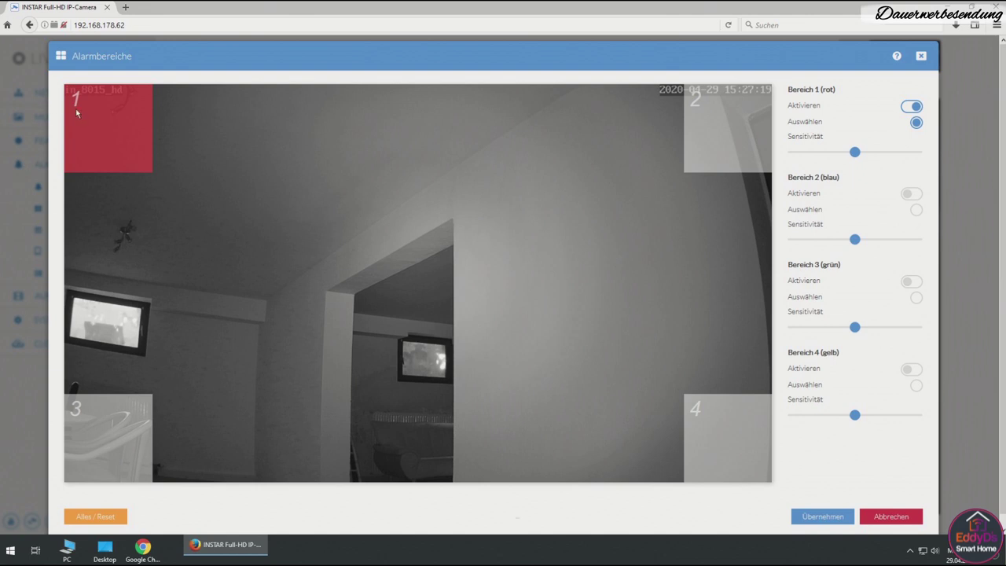
drag(68, 90, 303, 478)
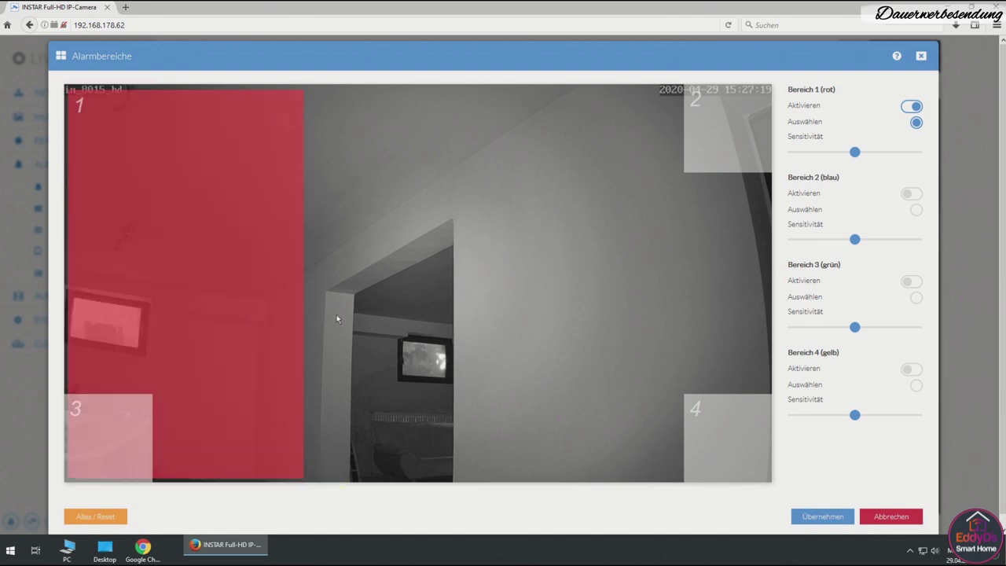
click(804, 517)
mouse_move(854, 154)
click(813, 517)
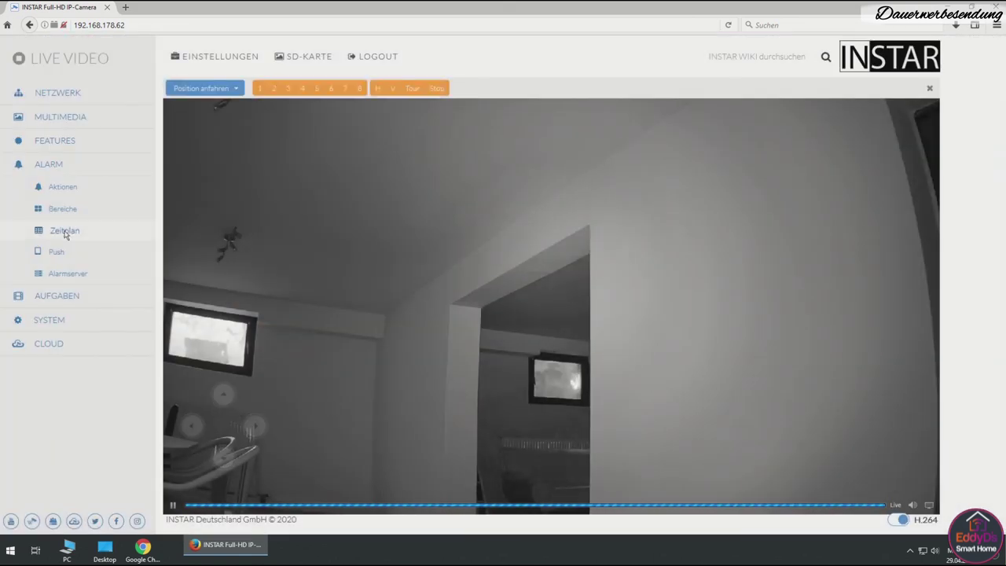
- Examine the Alarmzeitplan and the Push Benachrichtigung settings, closing both without saving
click(64, 229)
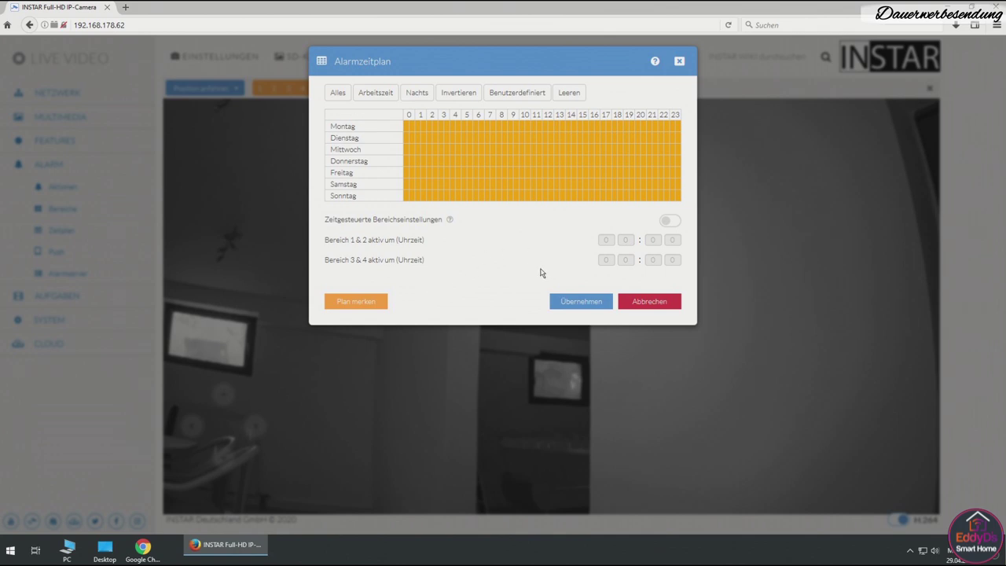
click(657, 306)
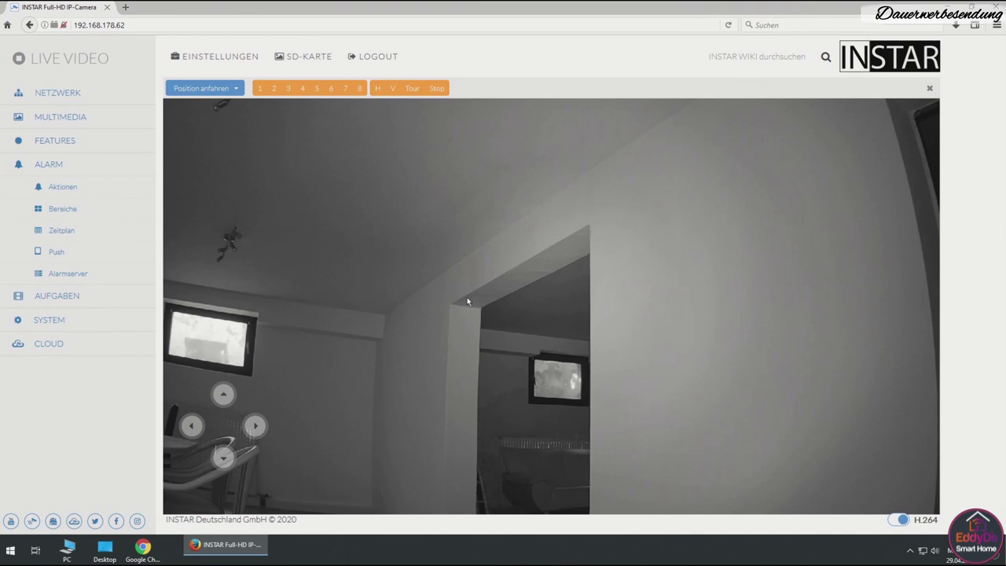
click(57, 253)
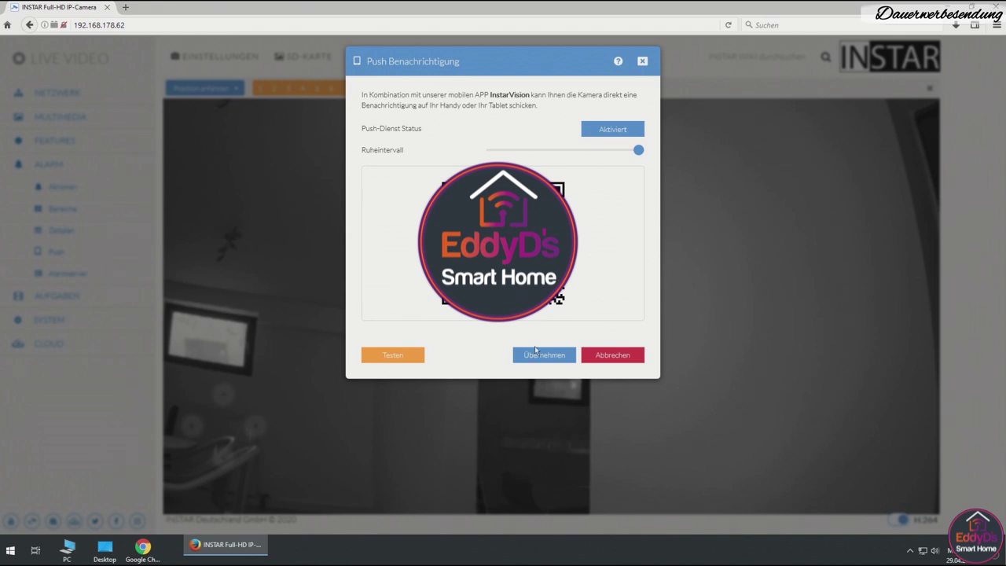
click(620, 355)
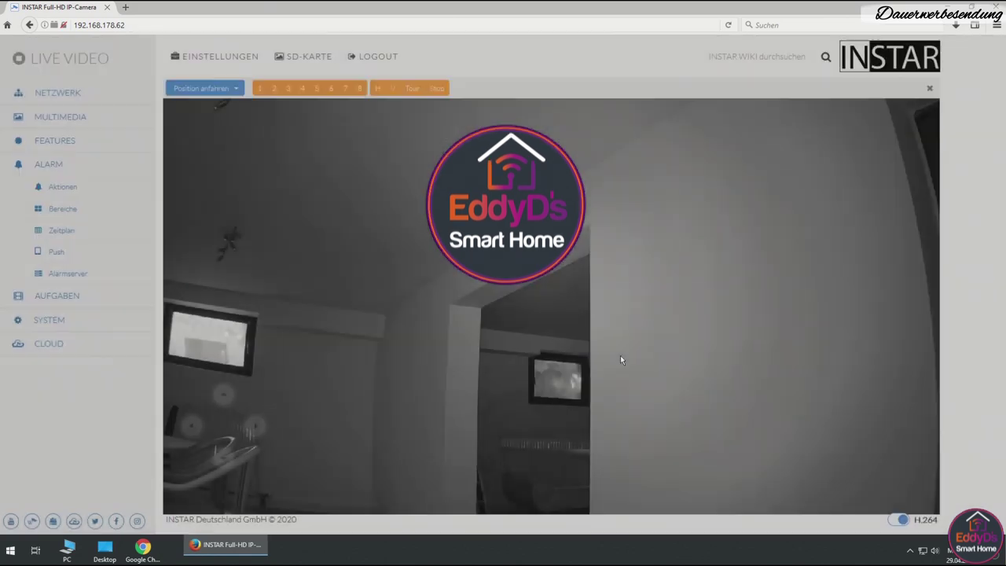
- Examine the Automatische Fotoserie settings with their Zeitplan and the Aufnahme nach Zeitplan options under Aufgaben, closing both without saving
click(56, 296)
click(65, 211)
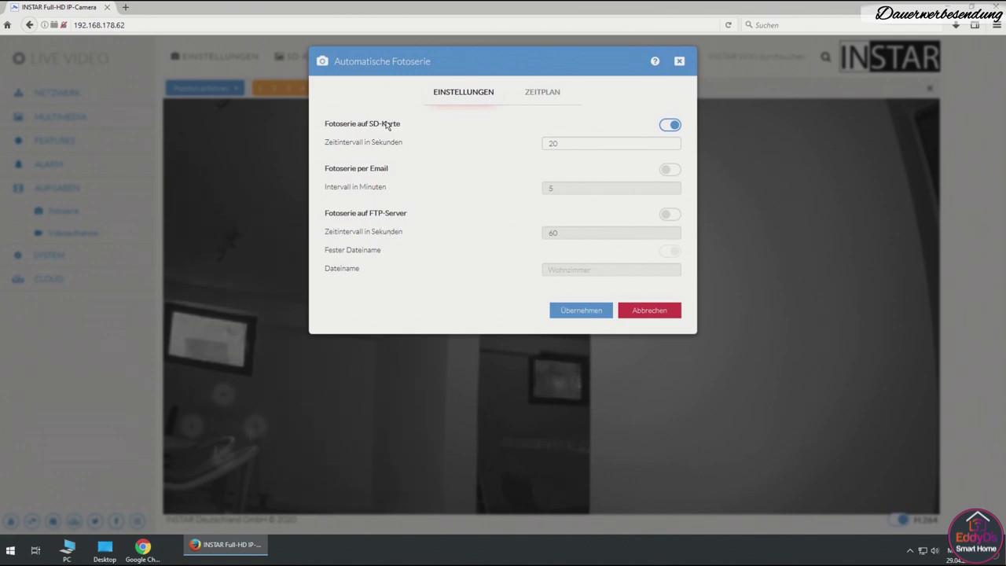
click(542, 93)
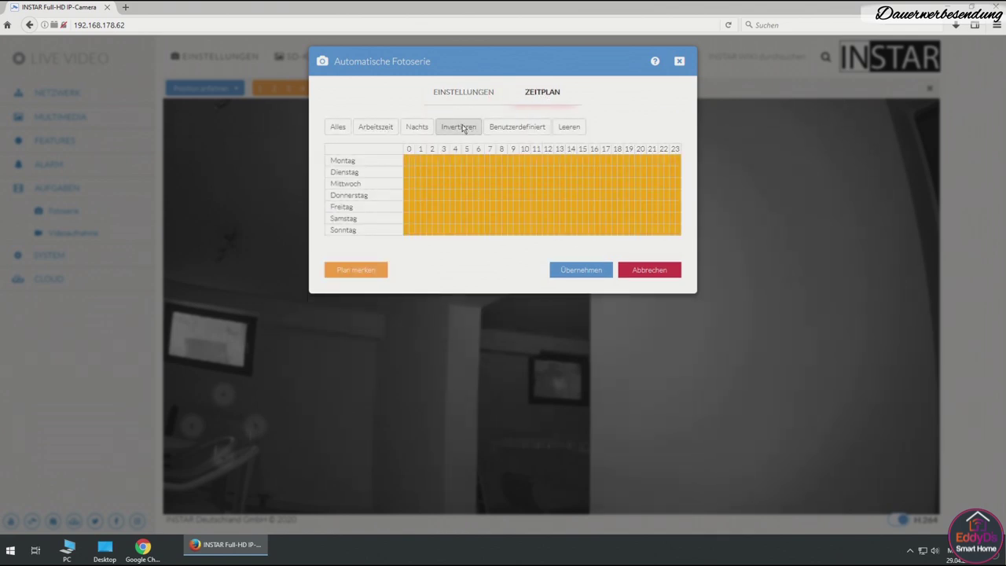
click(664, 271)
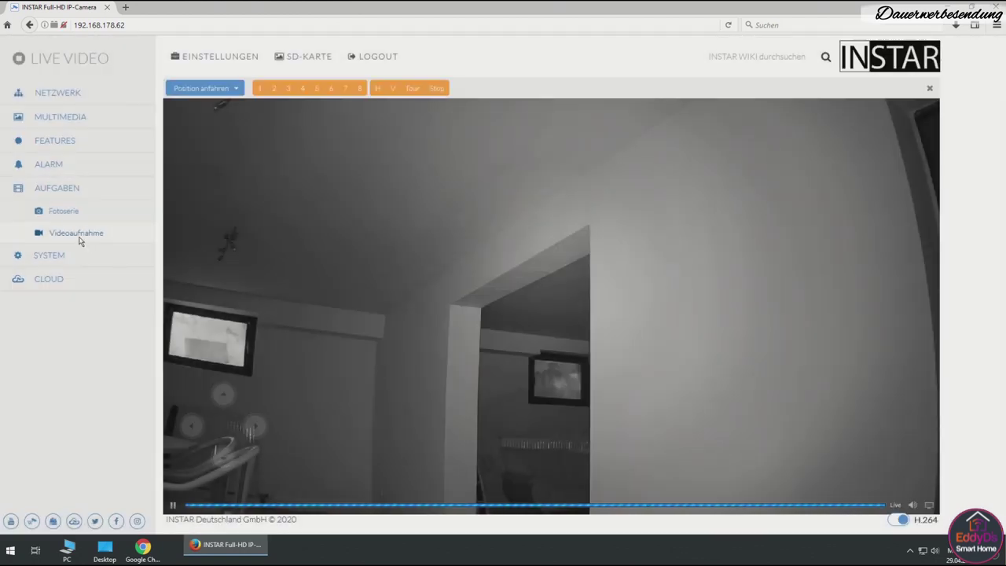
click(82, 233)
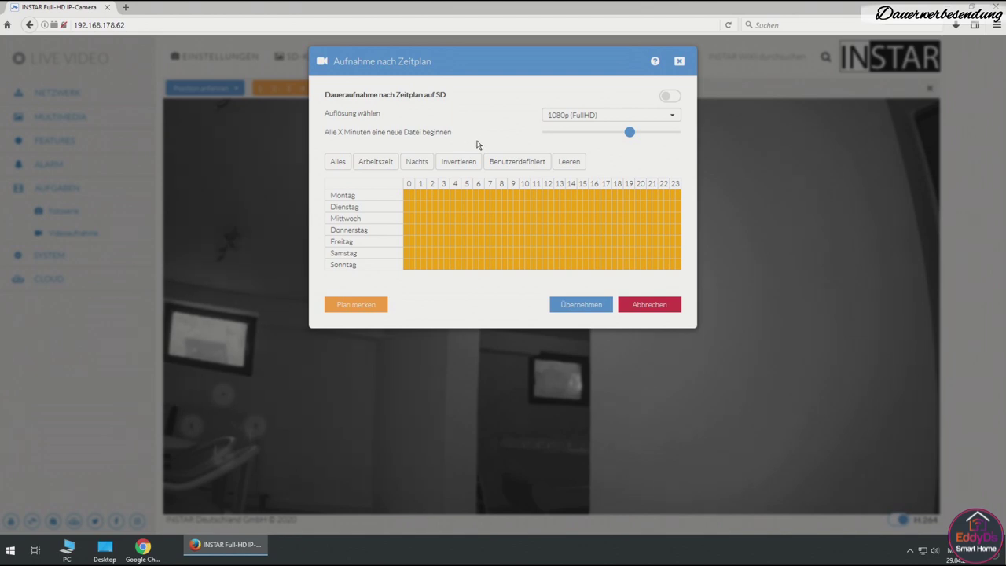
click(649, 305)
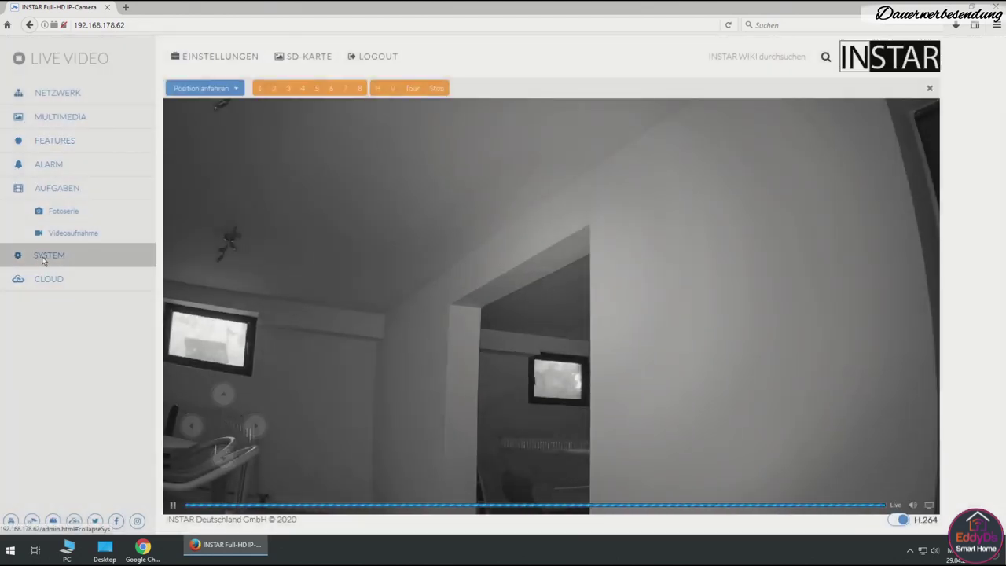
- Examine the Informationen, Netzwerk, and Downloads pages of the system's Infoübersicht and close it
click(44, 257)
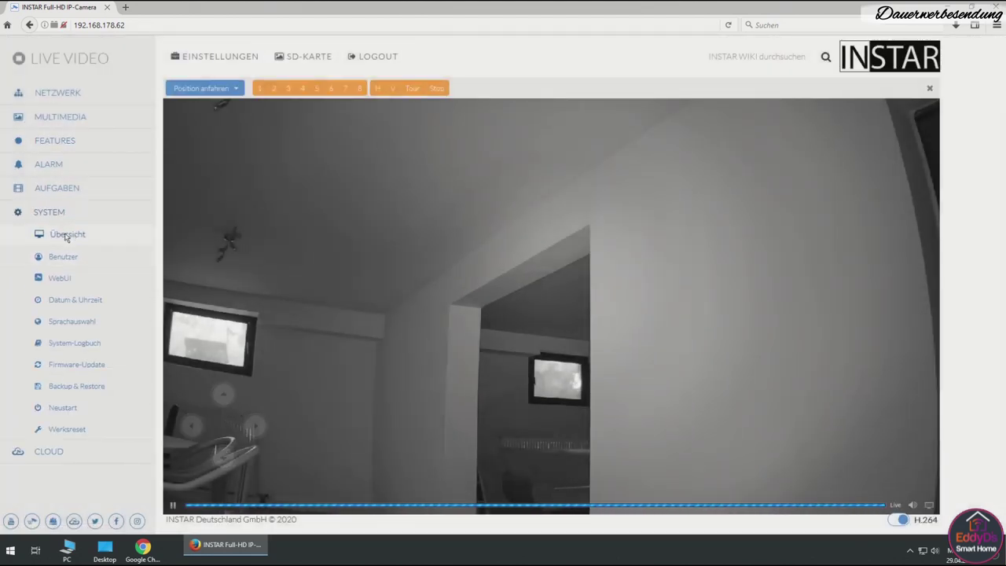
click(69, 235)
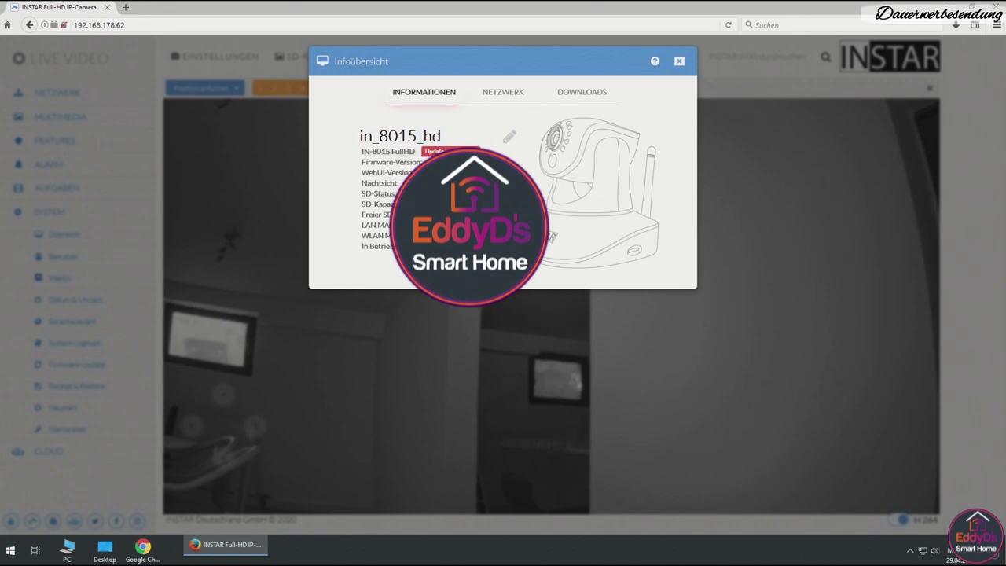
click(493, 94)
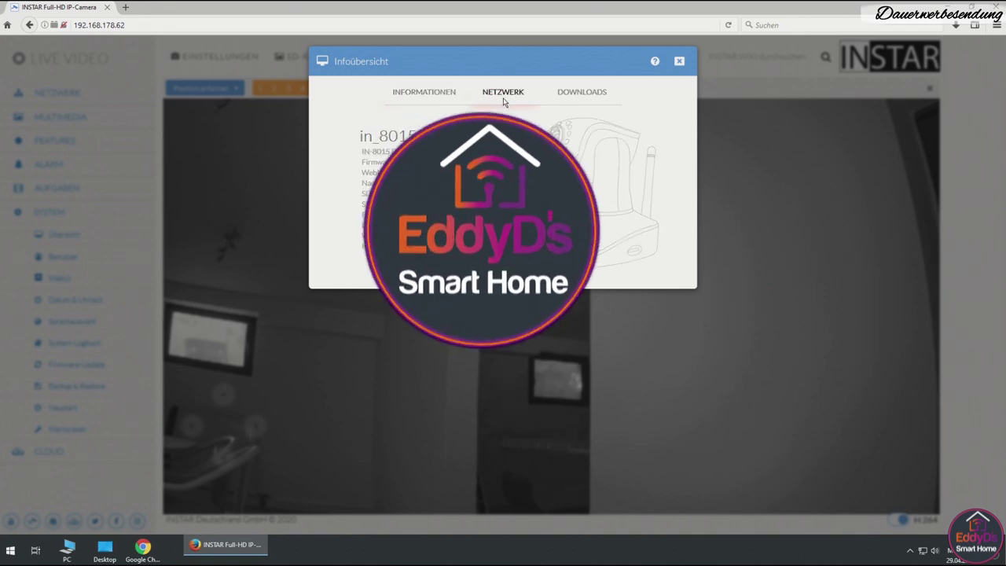
click(583, 93)
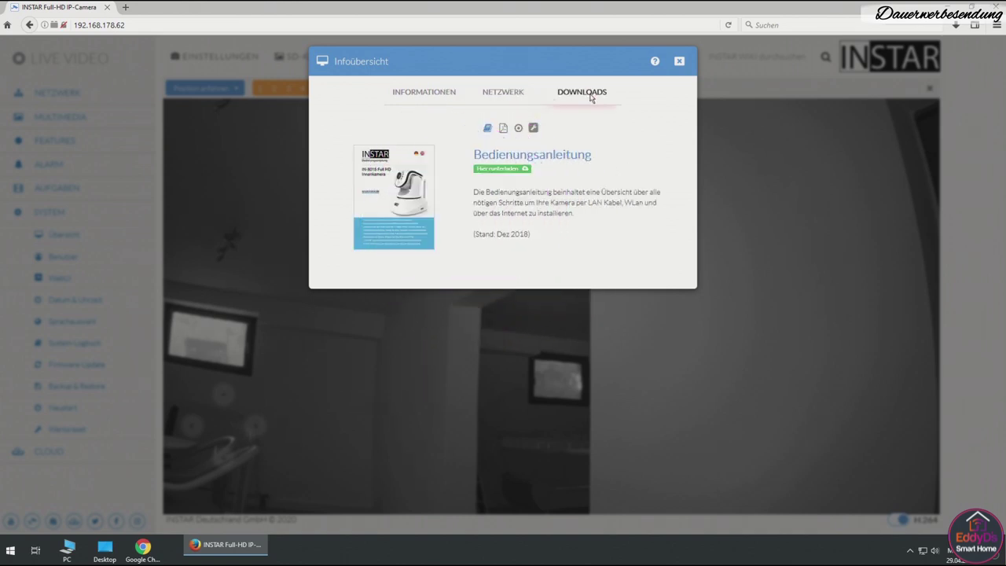
click(679, 61)
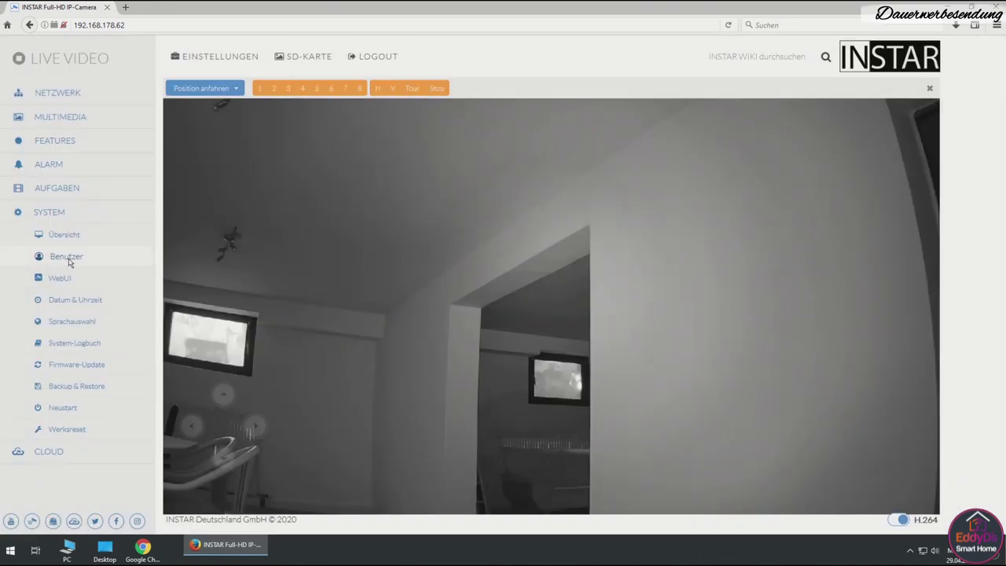
- Examine the WebUI (Web-Oberfläche) options and the Datum & Uhrzeit settings, closing both without saving
click(55, 278)
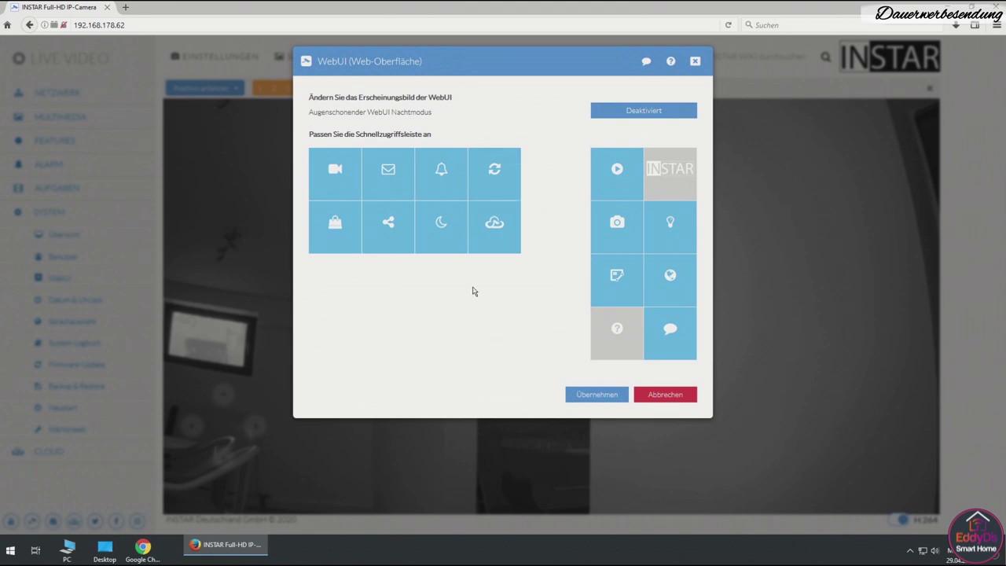
click(664, 395)
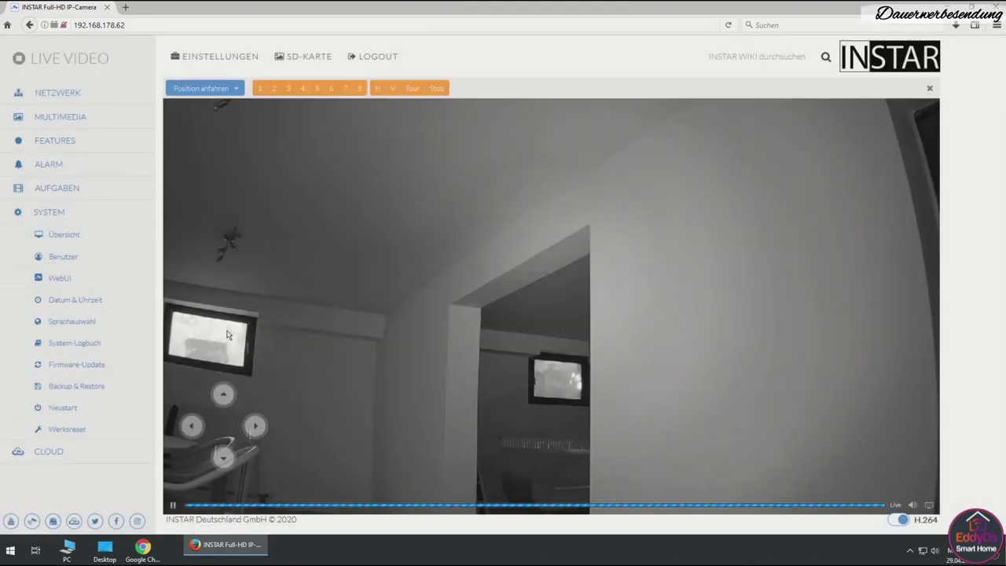
click(70, 302)
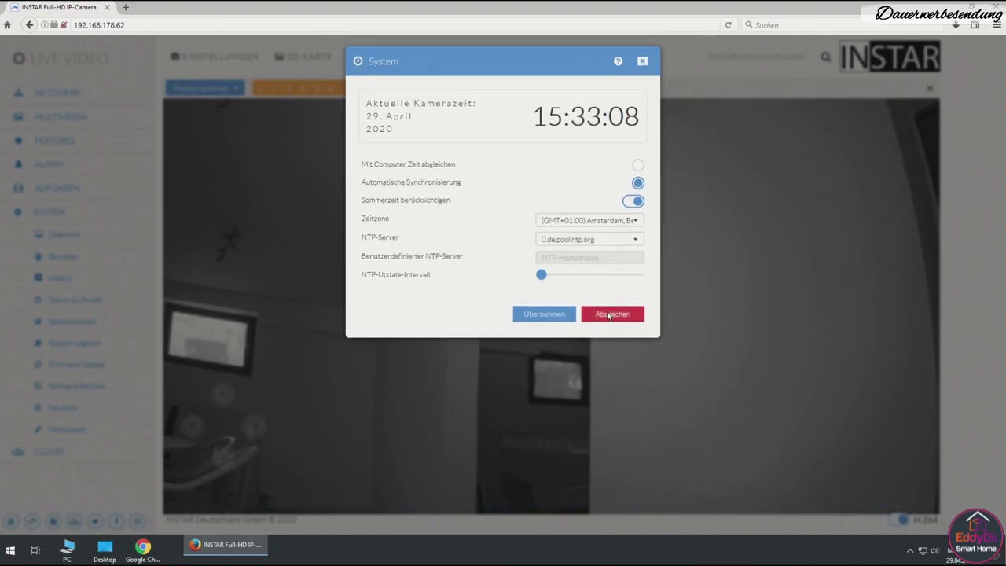
click(610, 314)
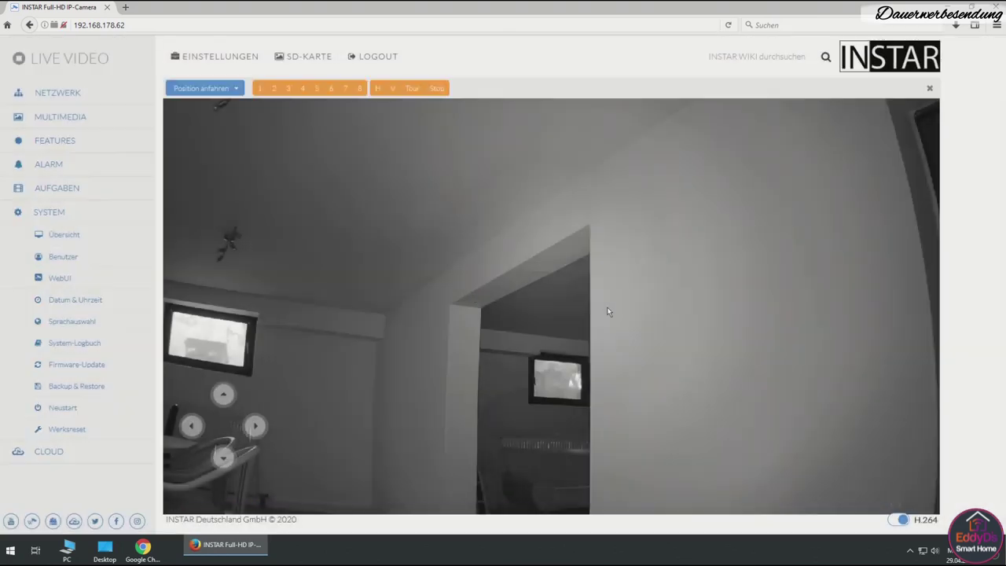
- Review the System-Logbuch entries and the Backup & Restore options, closing both without making changes
click(86, 345)
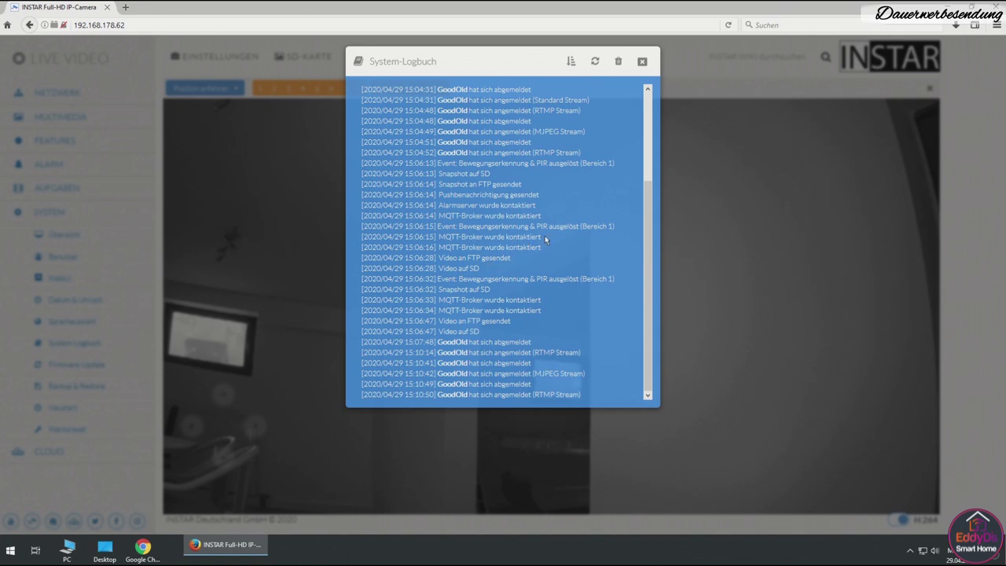
click(642, 61)
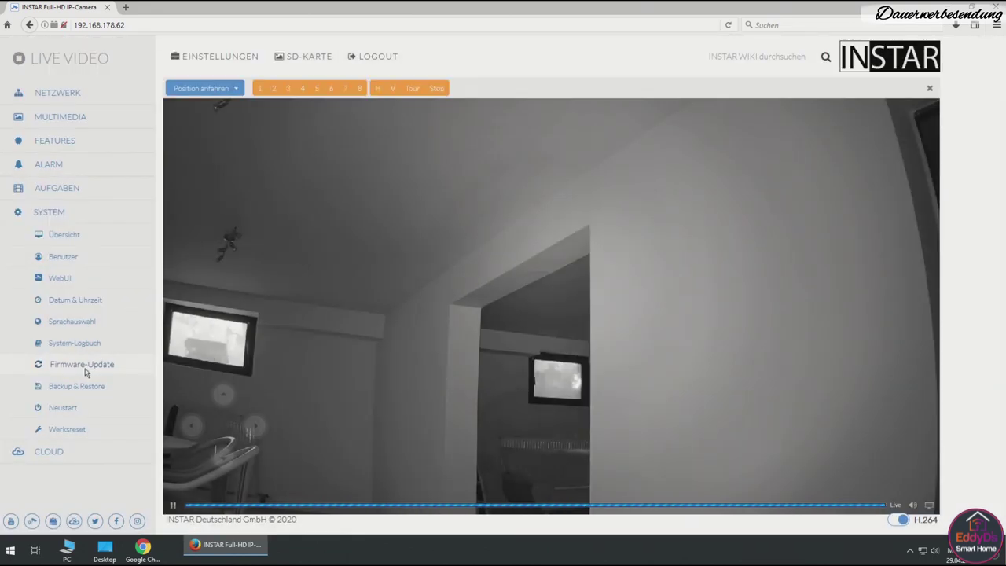
click(89, 385)
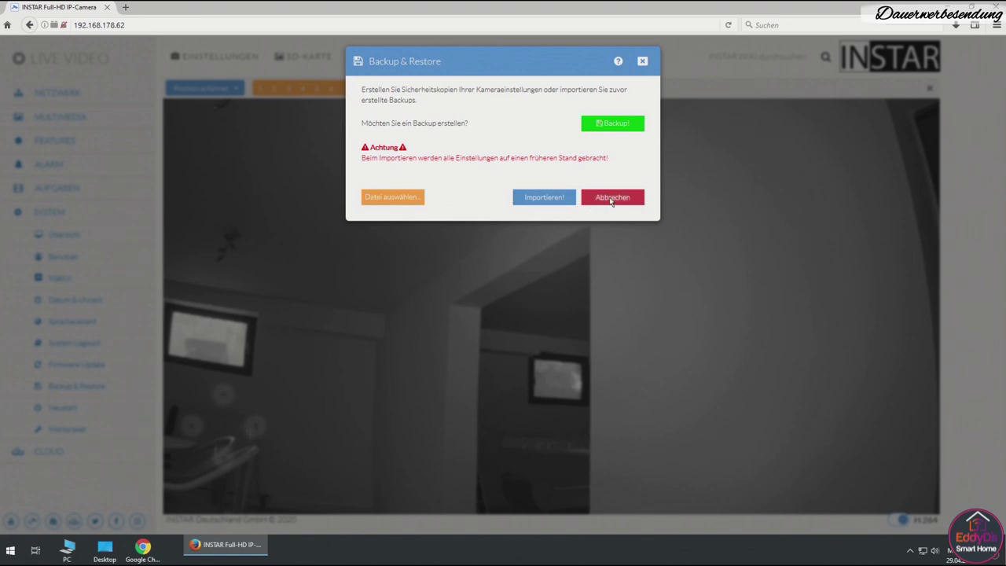
click(611, 198)
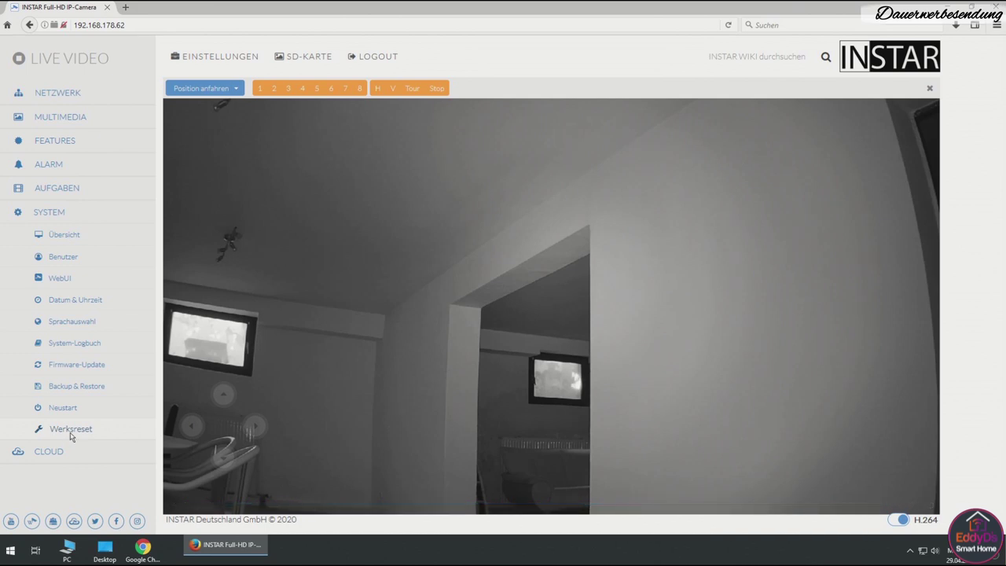
- Open the camera's Firmware-Update page and start the available WebUI update, accepting the confirmation
click(88, 364)
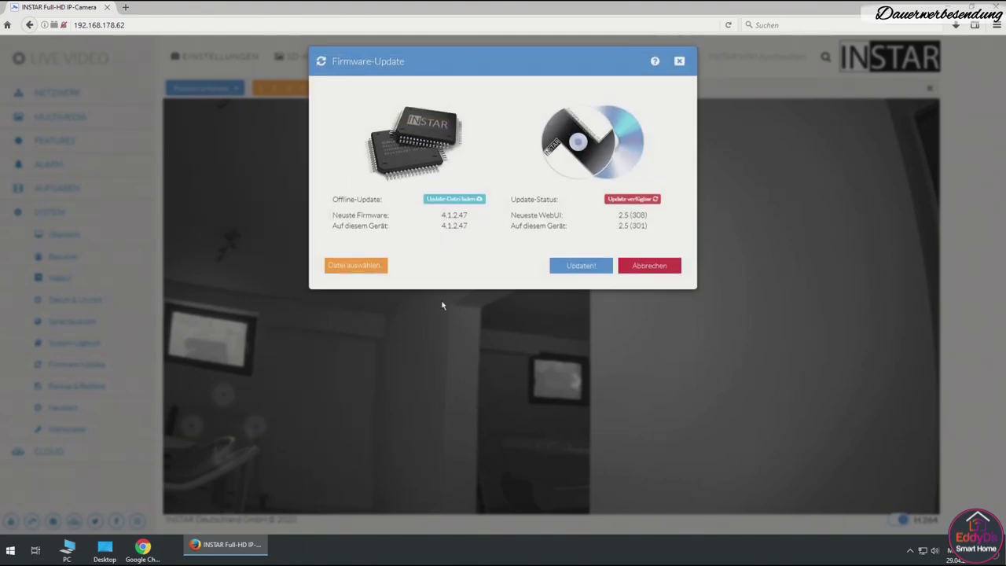
click(626, 201)
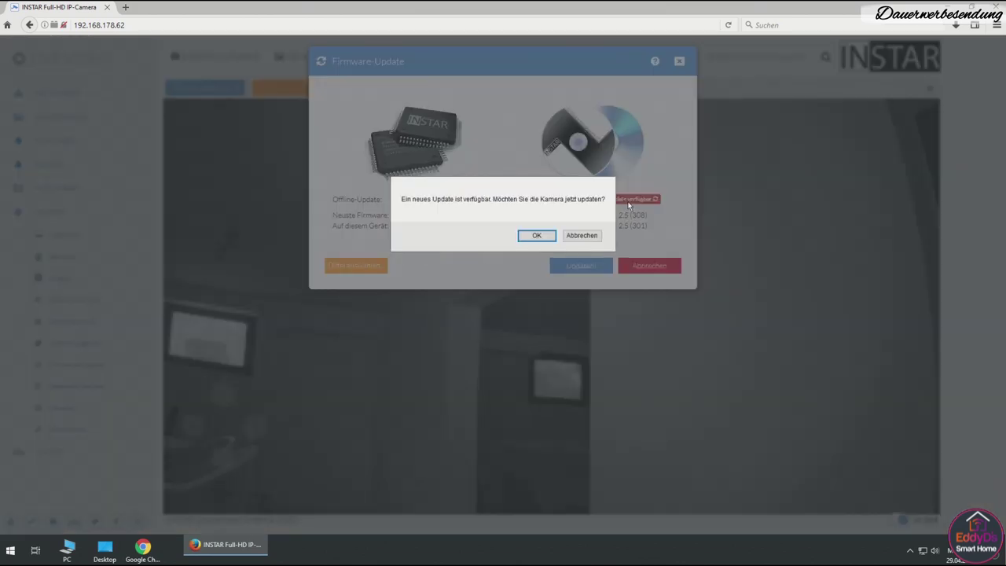
click(537, 237)
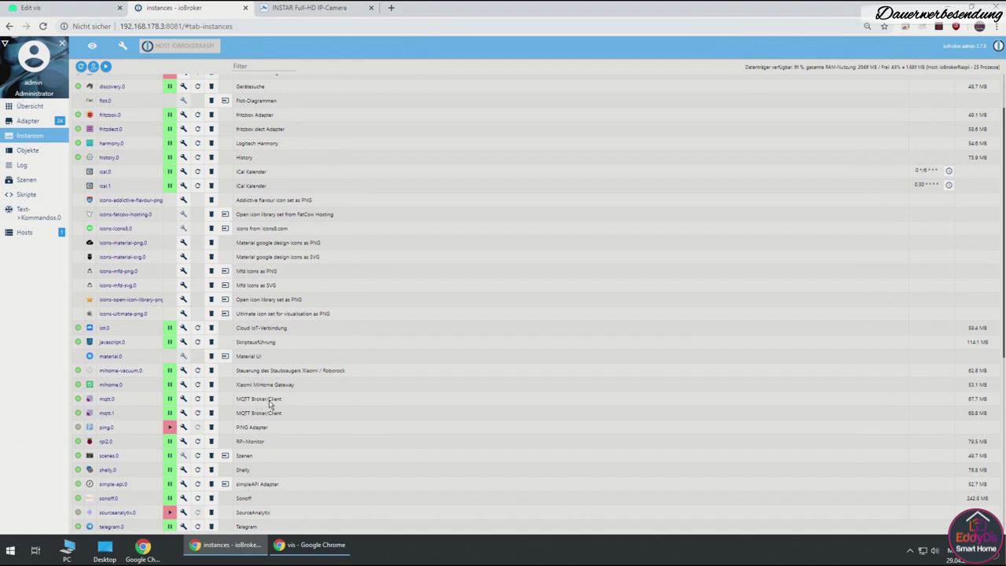
- Switch to ioBroker and filter the available adapters by mqtt
drag(285, 402, 236, 399)
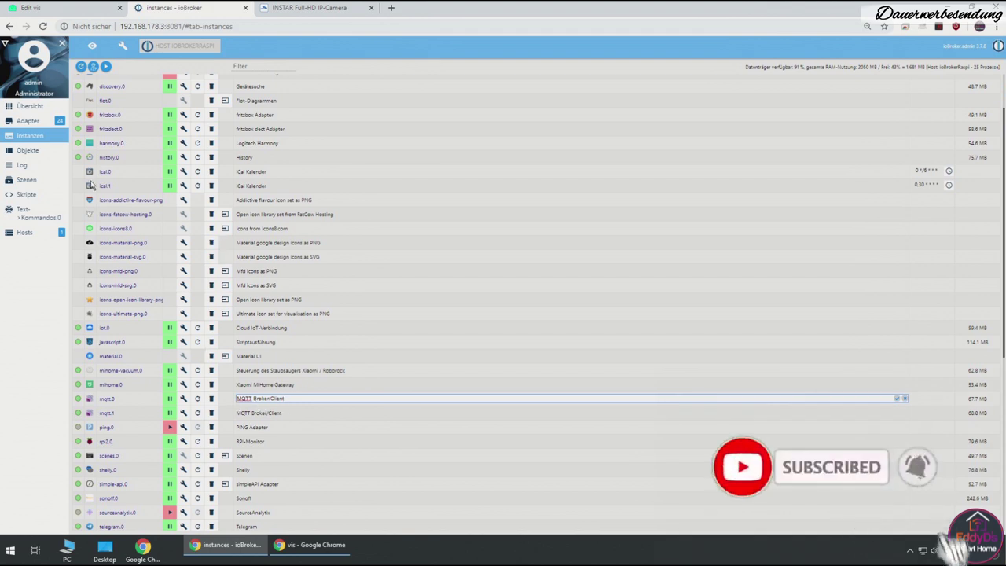
click(31, 122)
click(409, 69)
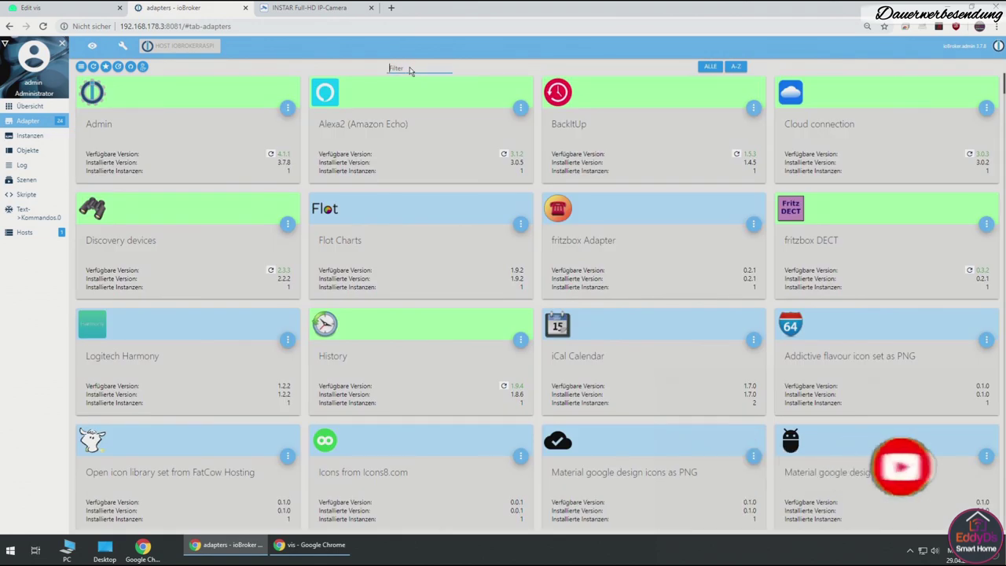
text(mqtt)
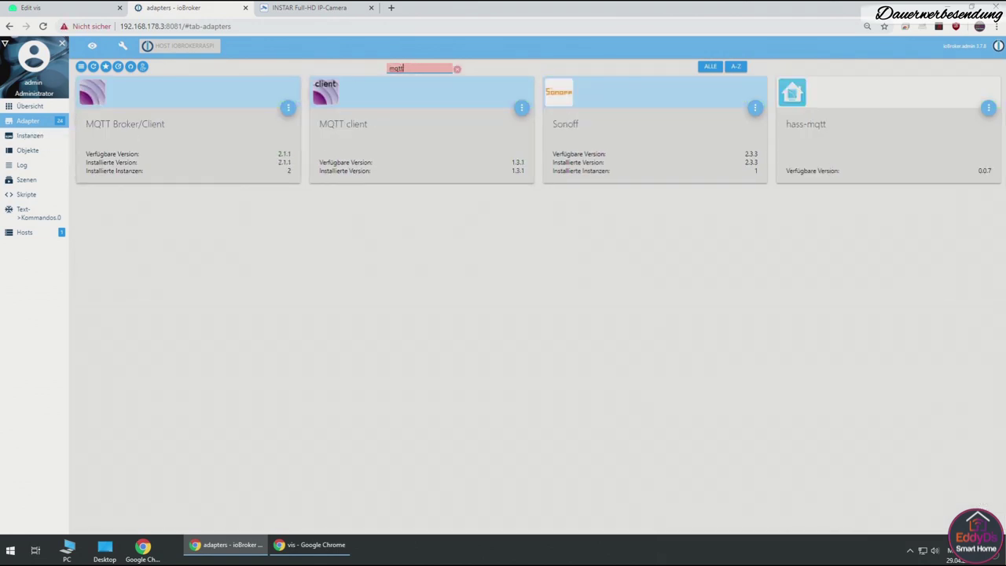
- Open the mqtt.1 instance's configuration and examine its Typ options and connection port without changing them
click(6, 139)
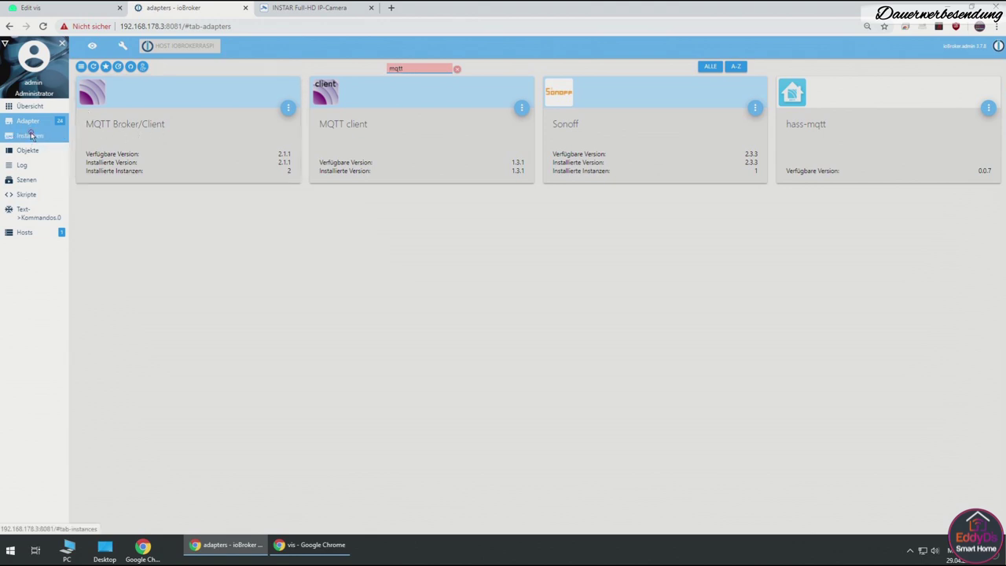
scroll(115, 402, down, 2)
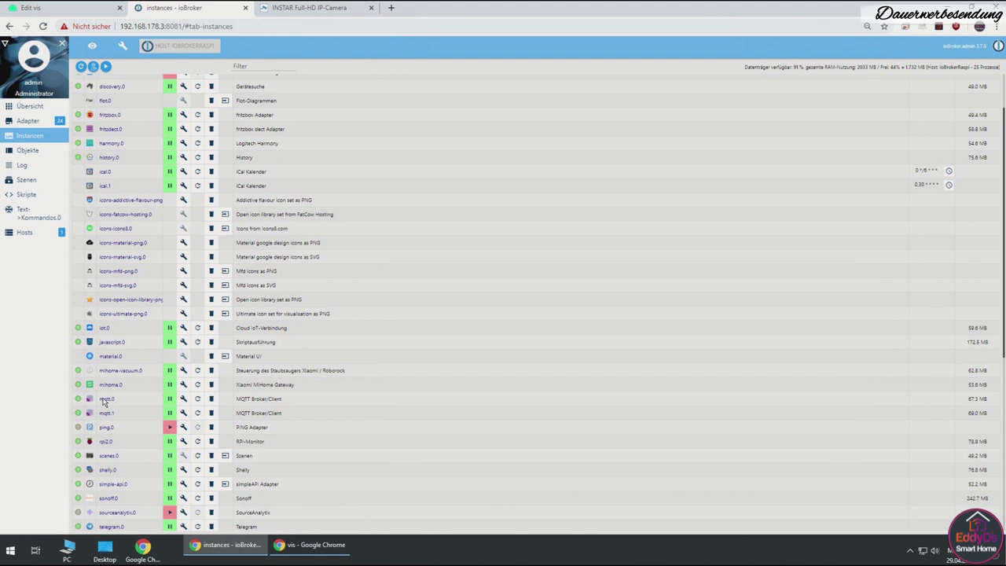
click(183, 414)
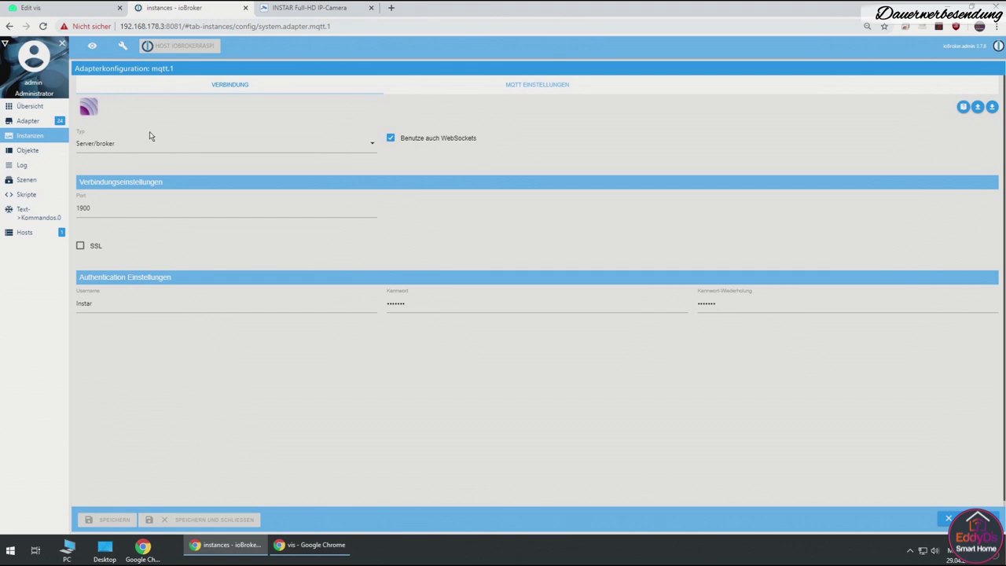
click(369, 145)
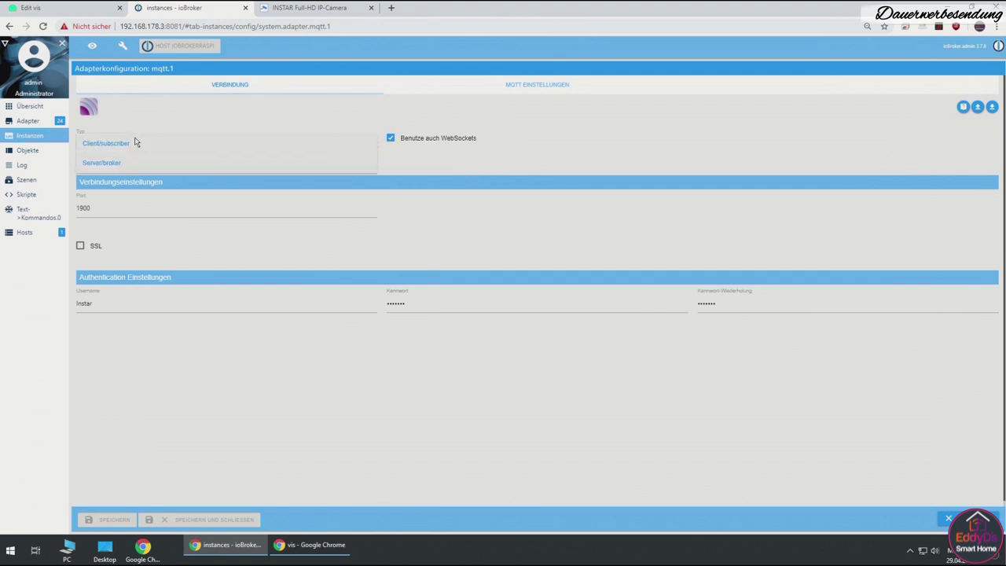
click(156, 100)
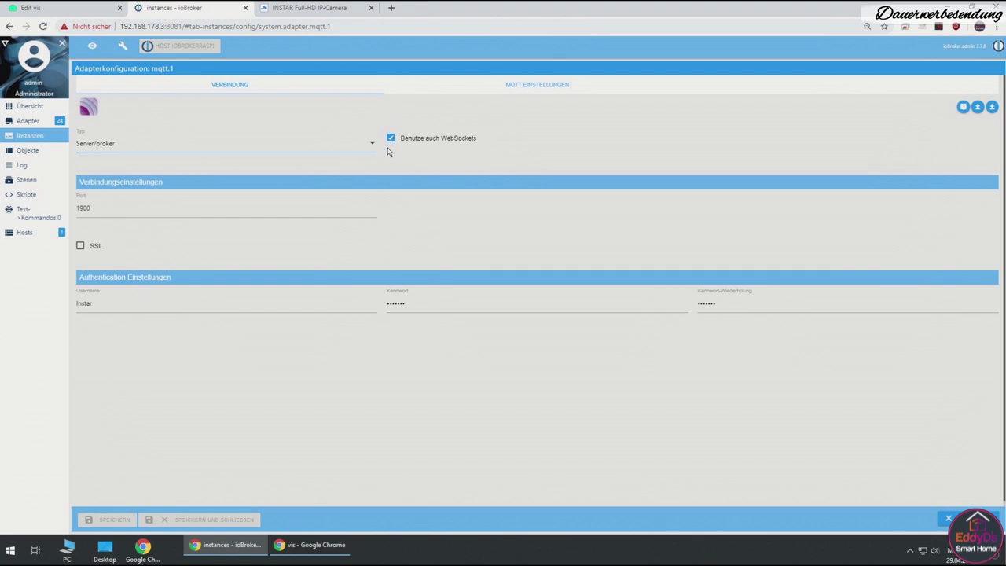
double_click(85, 208)
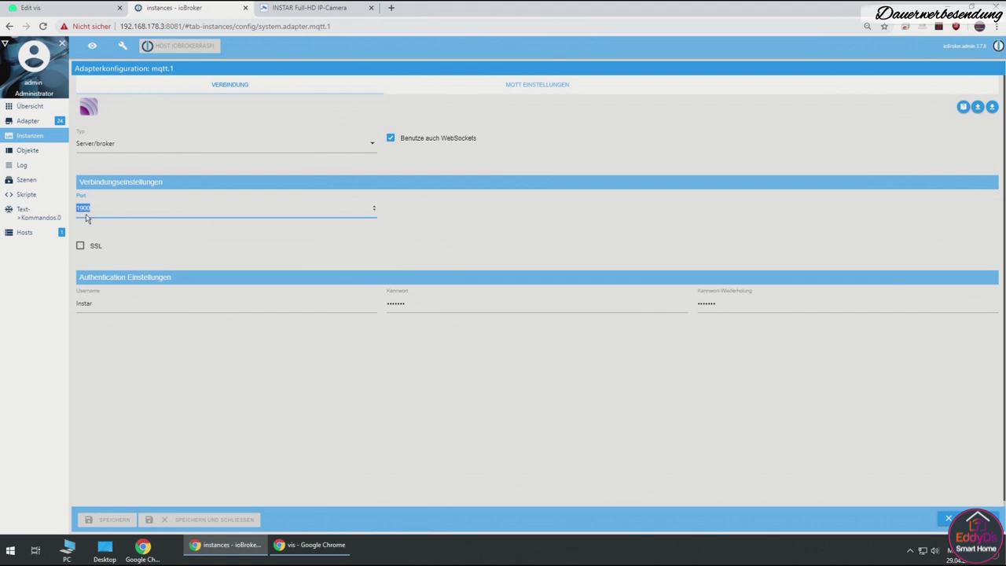
- Switch to the INSTAR camera page and check the MQTT-Server-Port in its MQTT network settings
click(291, 7)
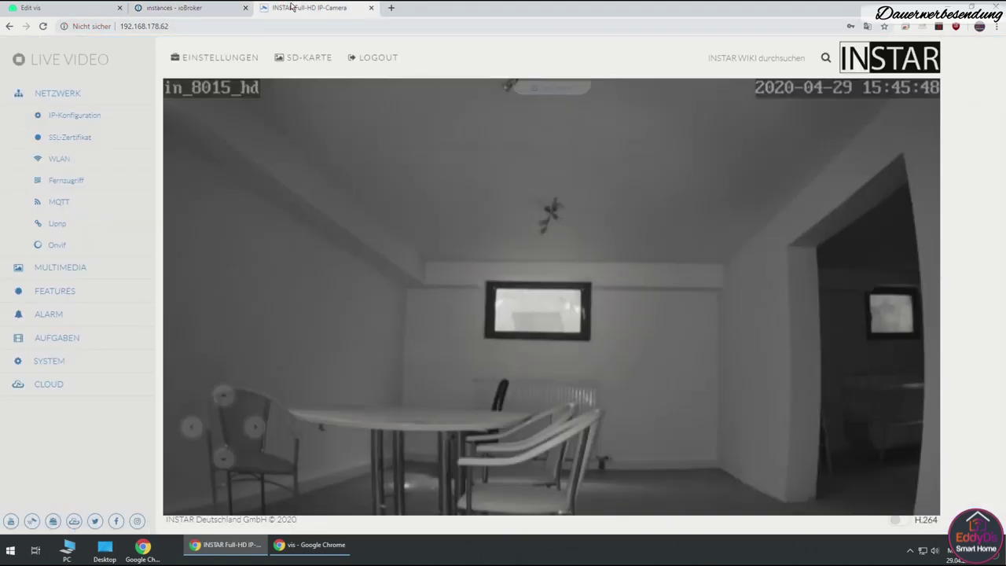
click(61, 202)
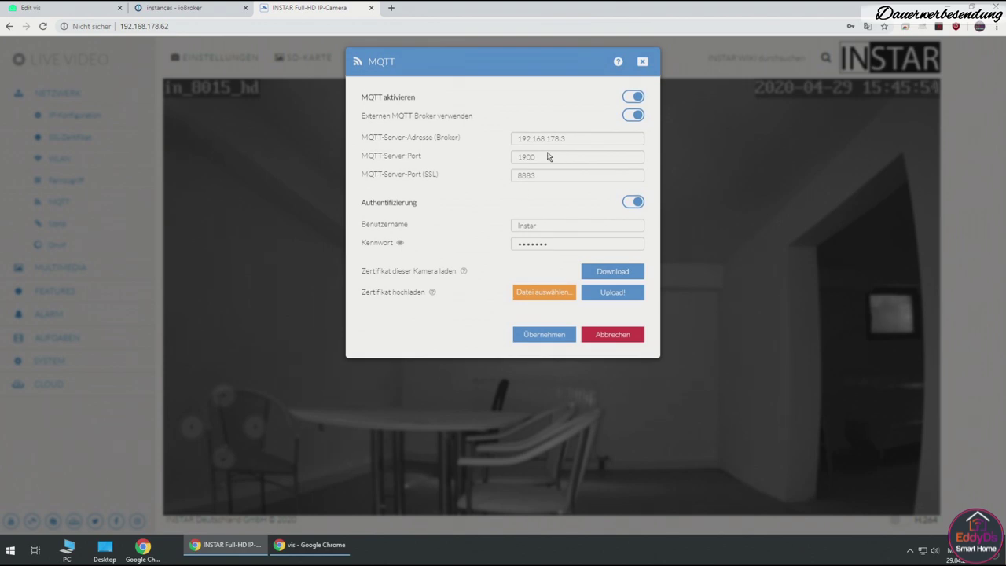
drag(538, 160, 487, 159)
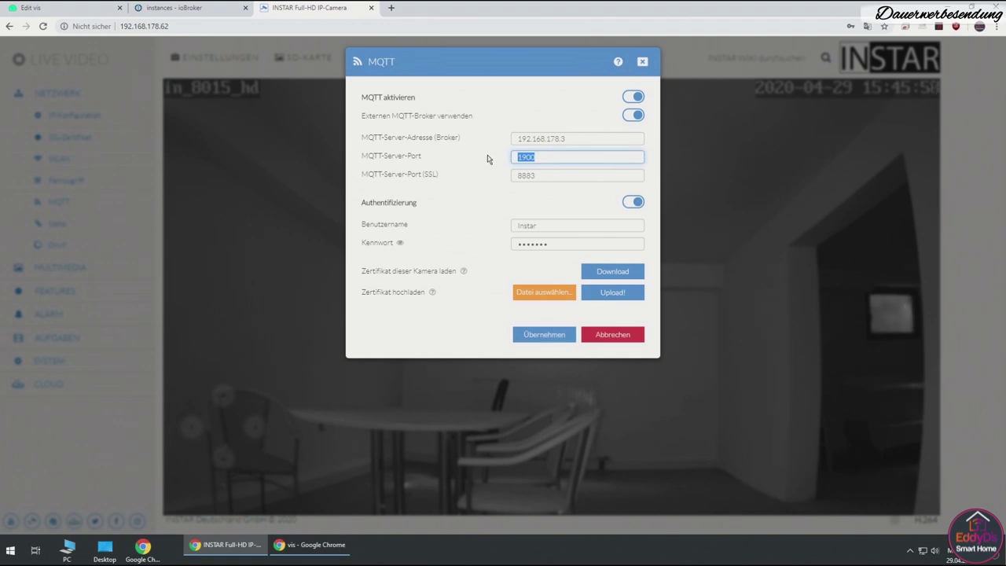
- Compare the username and password fields of the mqtt.1 adapter configuration with those in the camera's MQTT authentication settings
click(200, 9)
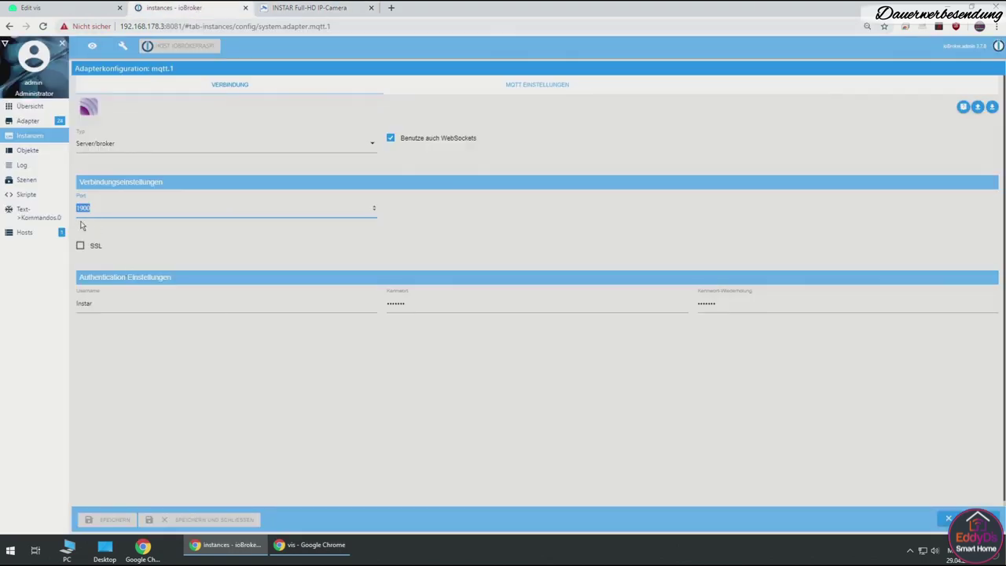
drag(95, 307, 57, 311)
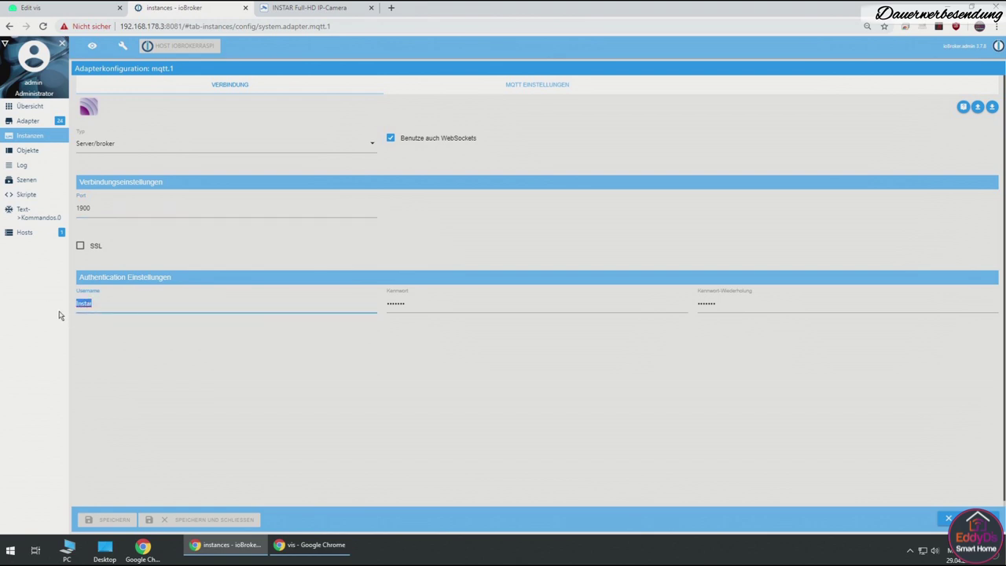
drag(442, 309, 374, 307)
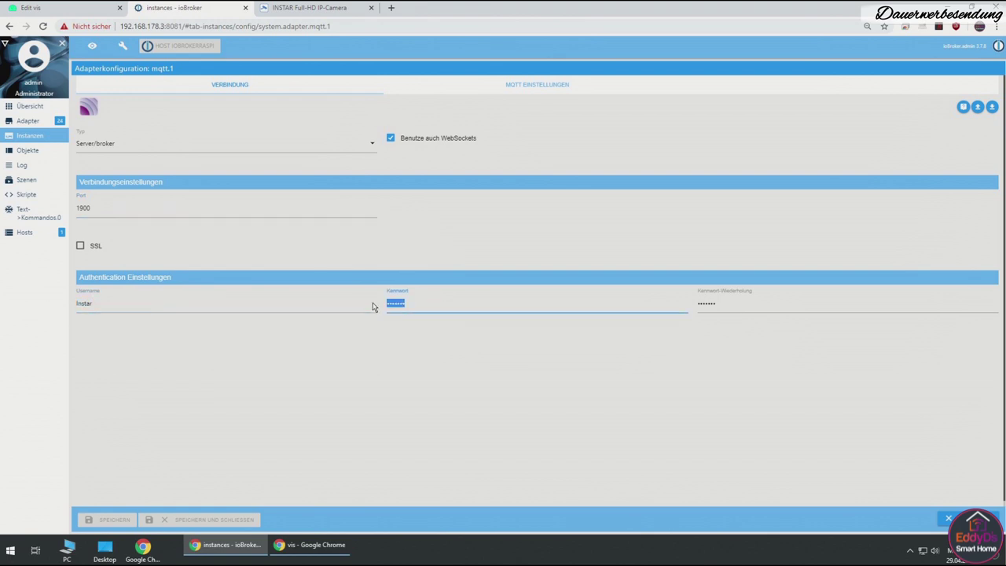
click(296, 10)
double_click(541, 227)
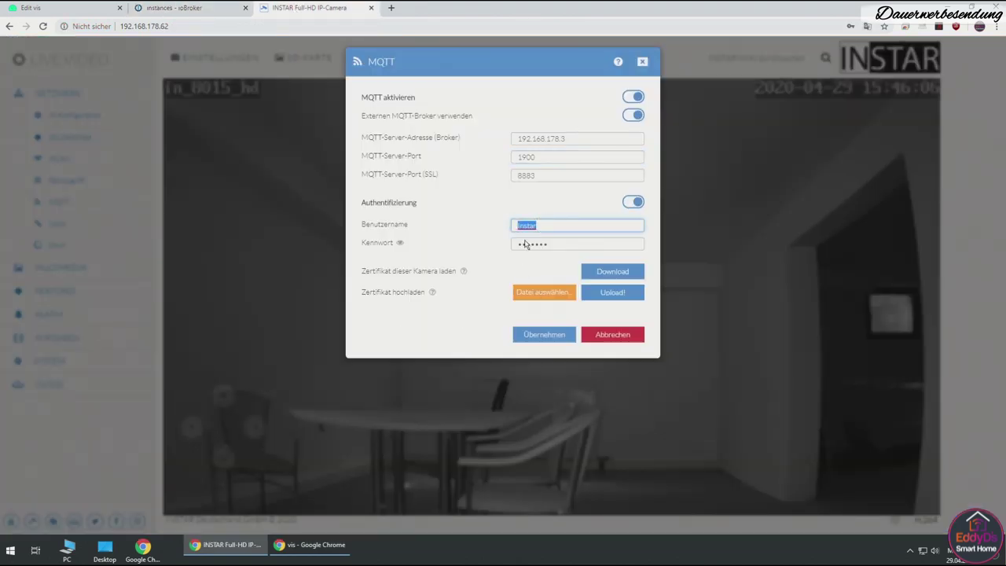
click(170, 10)
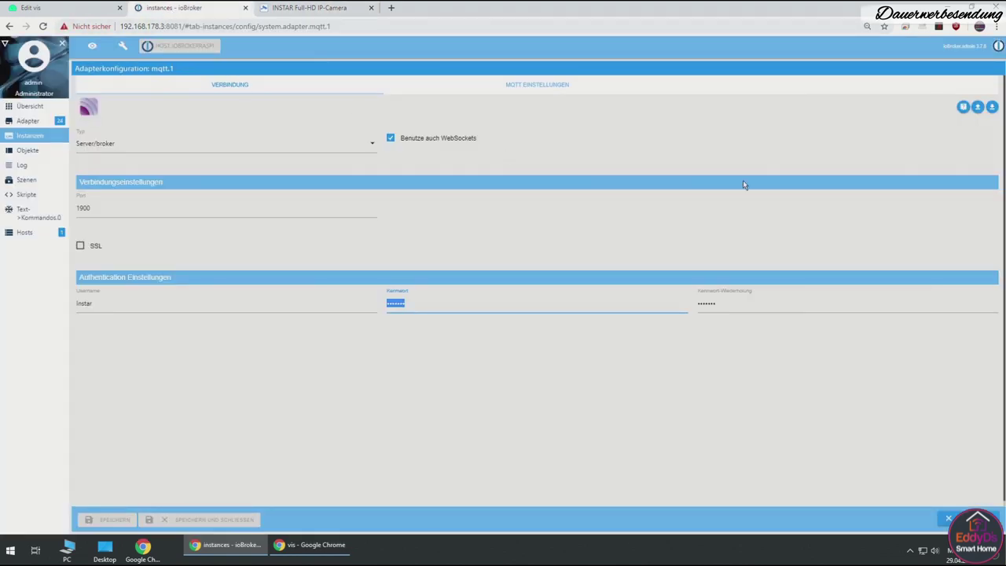
- Examine the topic prefix and the mask for publishing own states in mqtt.1's MQTT Einstellungen
click(518, 85)
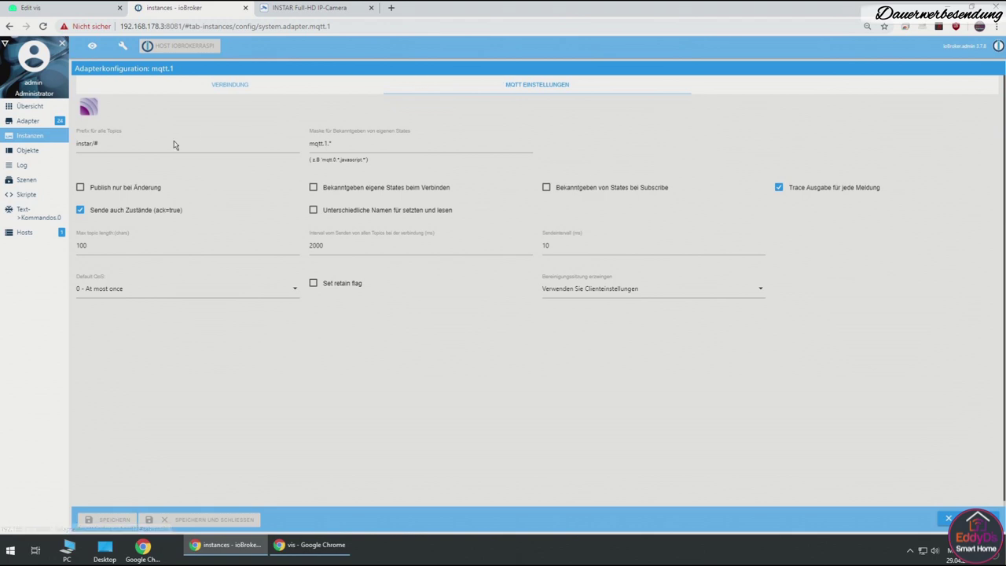
drag(111, 146, 67, 149)
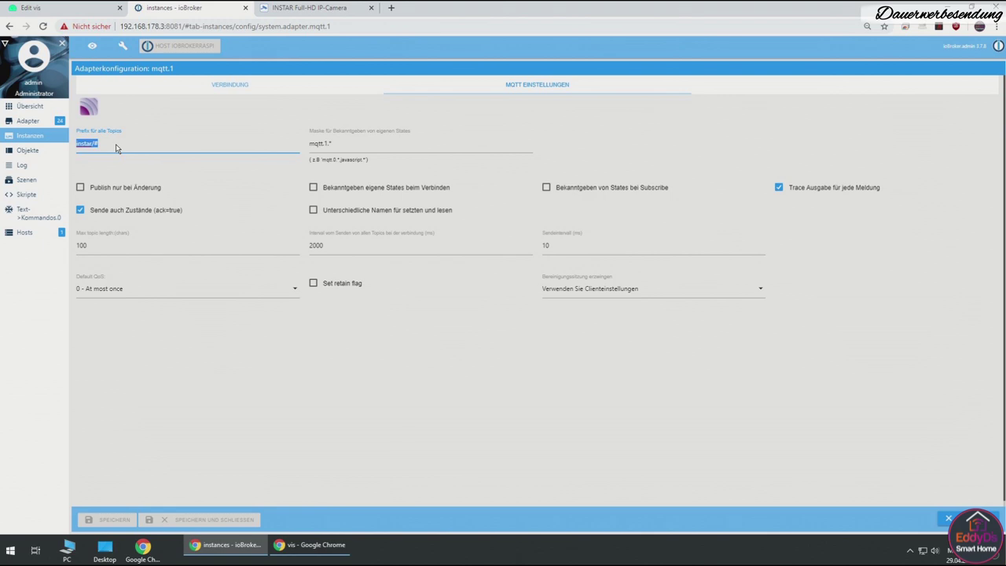
triple_click(339, 149)
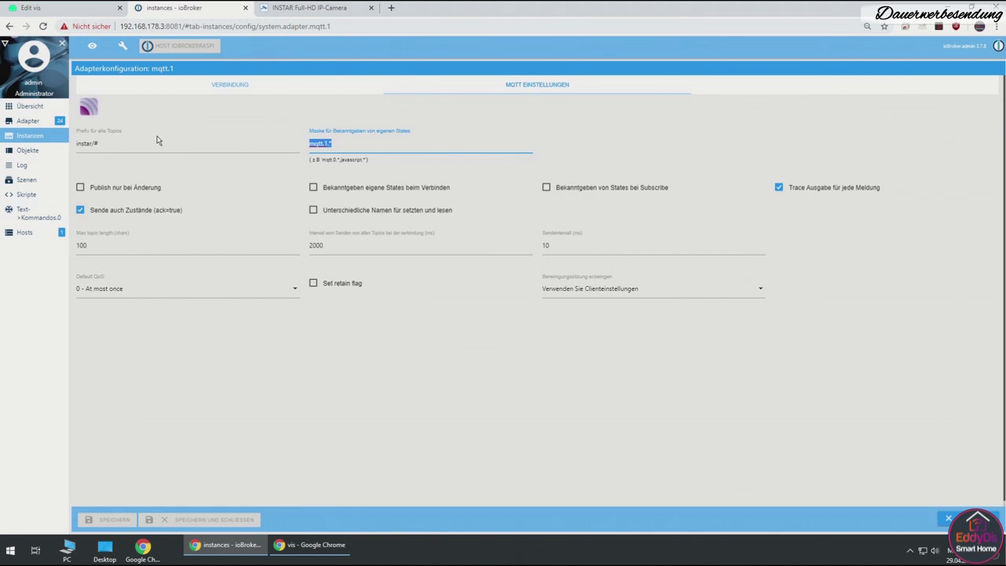
- Expand the instar folder under mqtt.1 in the Objekte tree and check the mqtt.1 instance's connection status under Instanzen
click(30, 151)
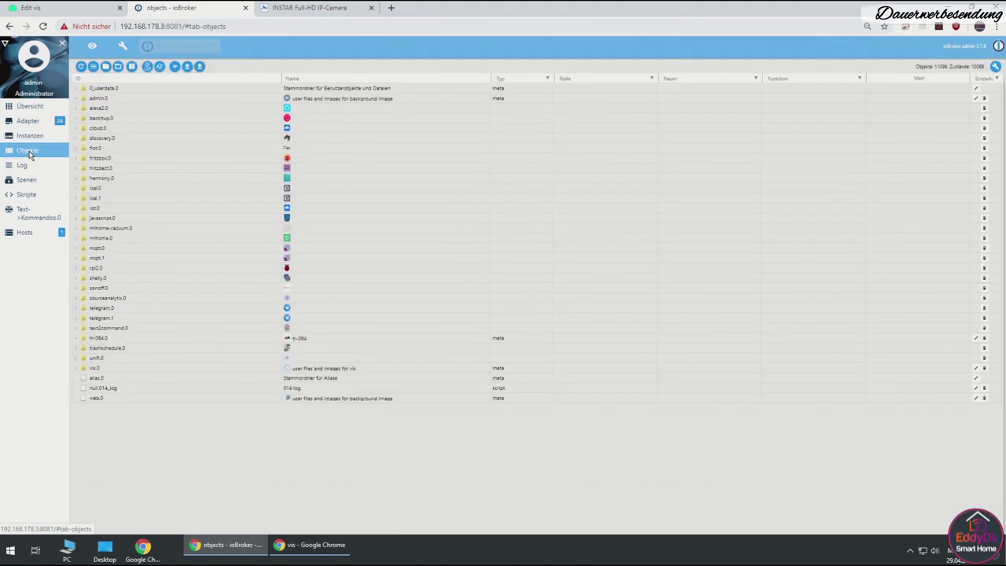
click(95, 259)
click(76, 258)
click(80, 278)
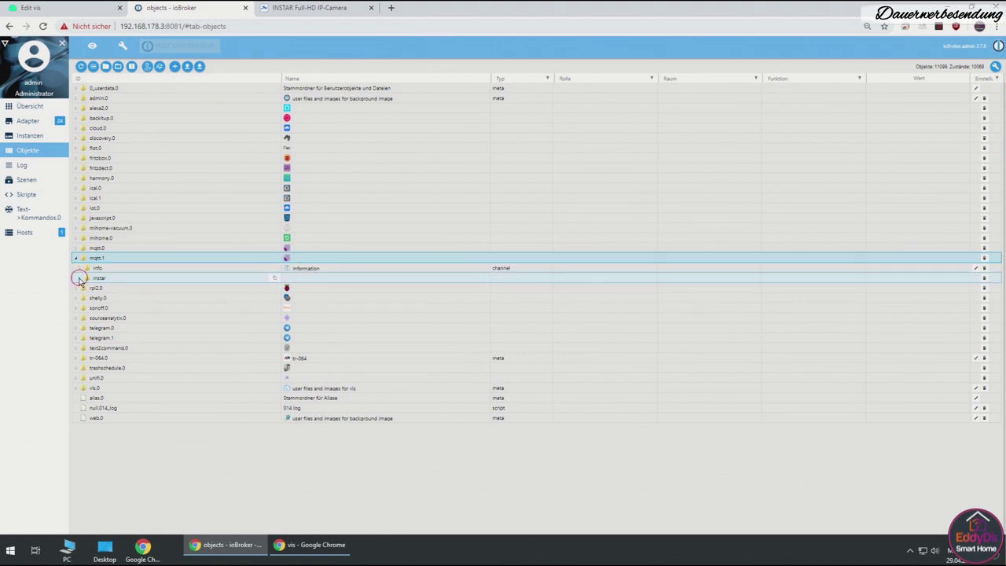
click(98, 279)
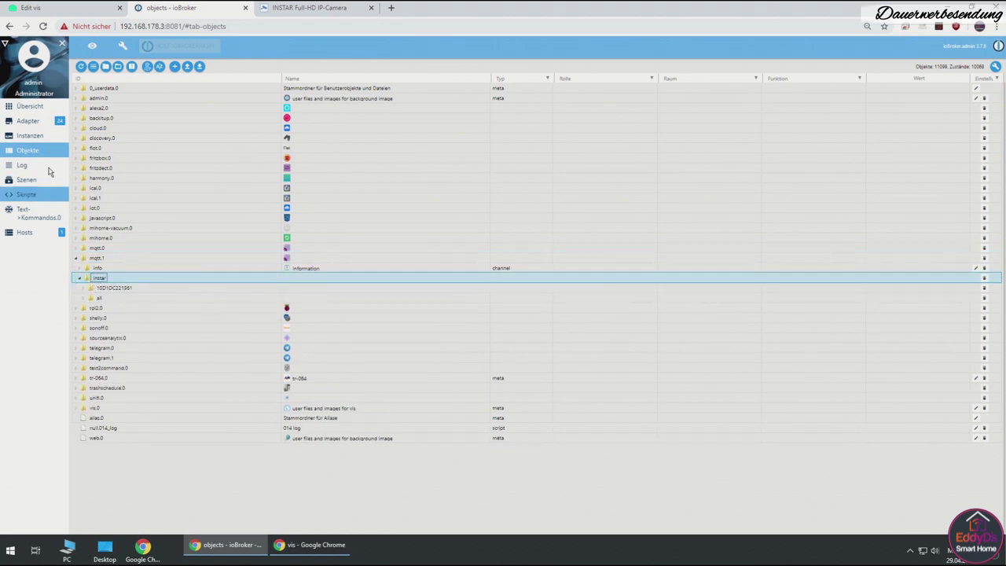
click(30, 135)
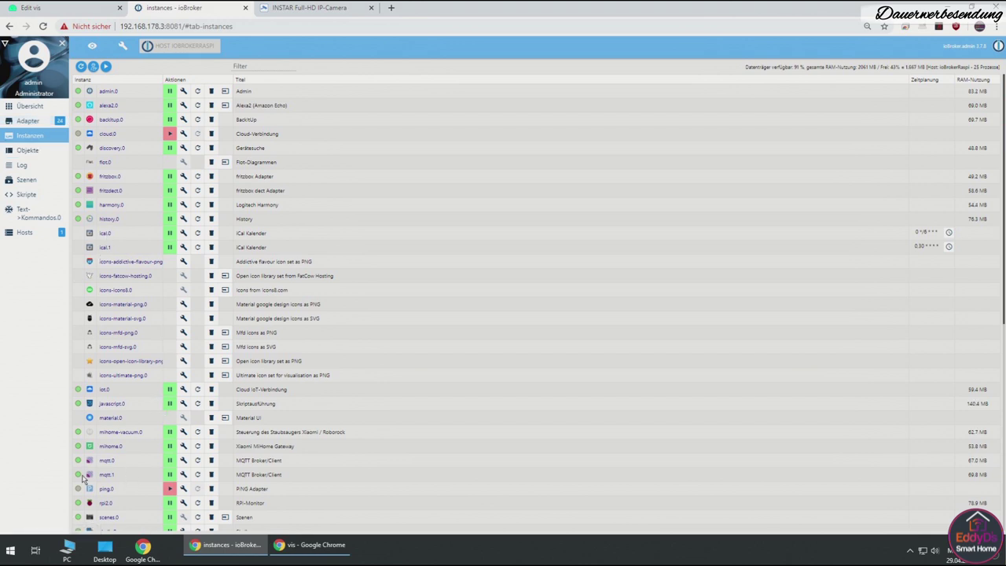
mouse_move(79, 476)
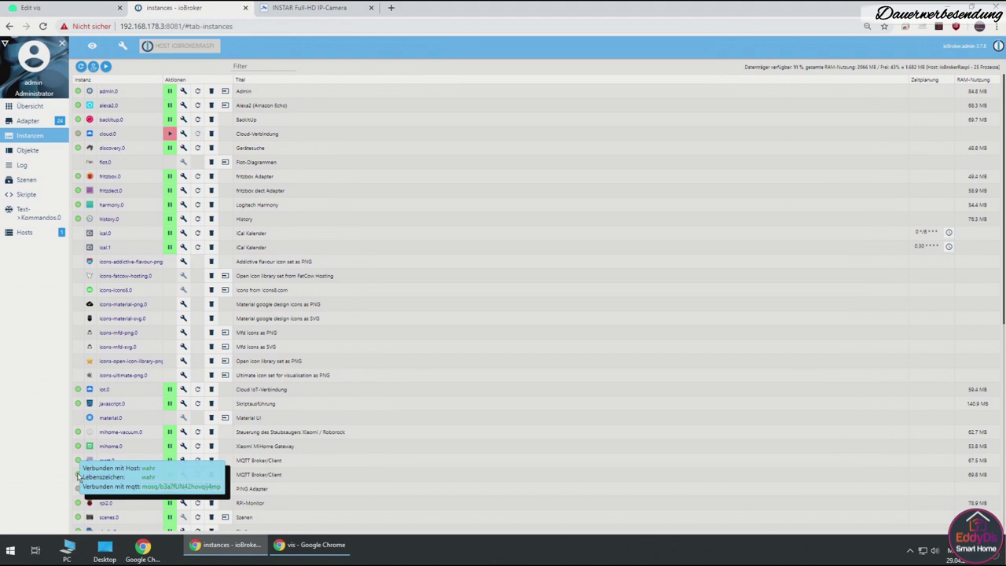
- Inspect the camera's folder under mqtt.1 in Objekte, expanding status, features, and alarm, and collapsing alarm and features again
click(37, 152)
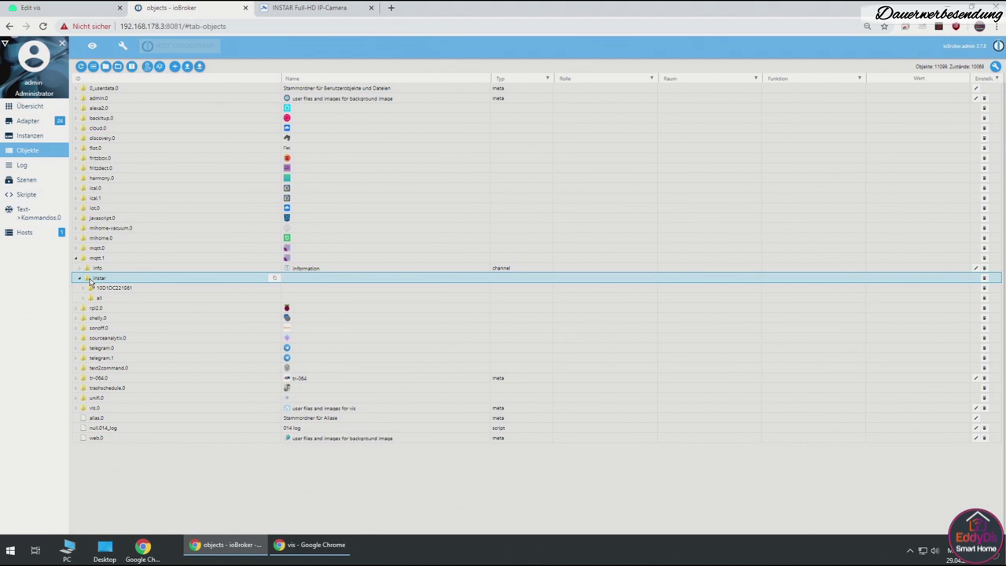
click(85, 291)
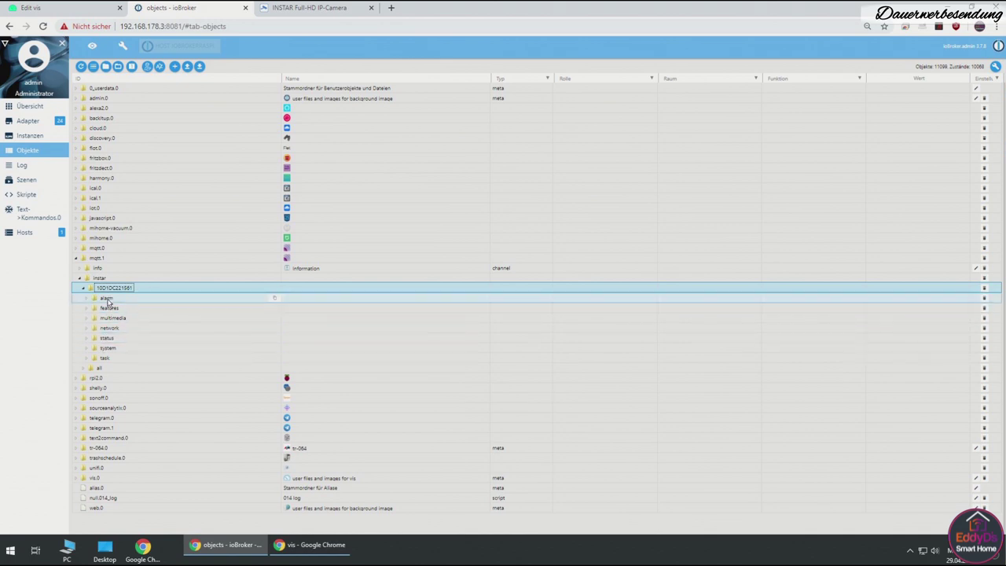
click(87, 338)
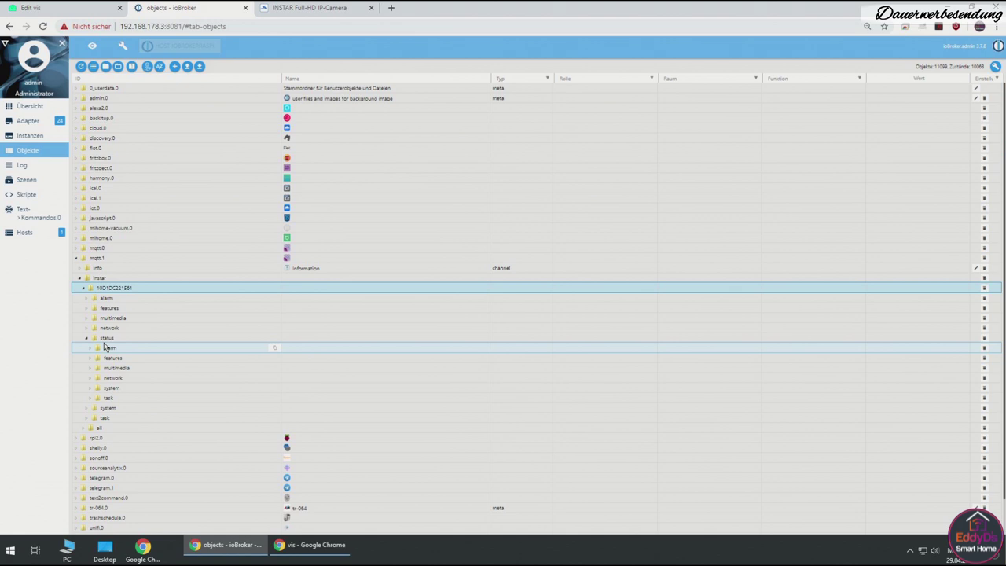
click(87, 311)
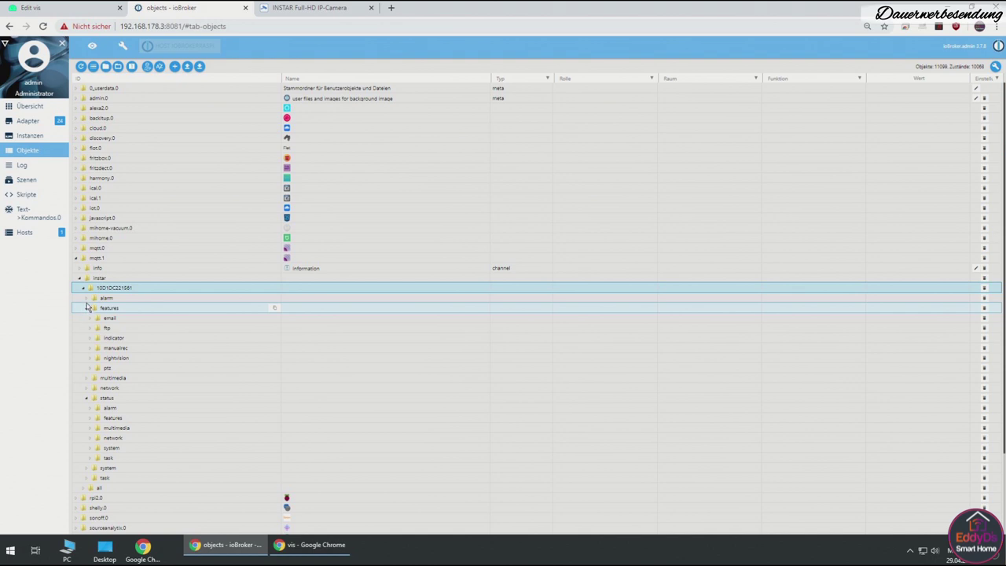
click(87, 299)
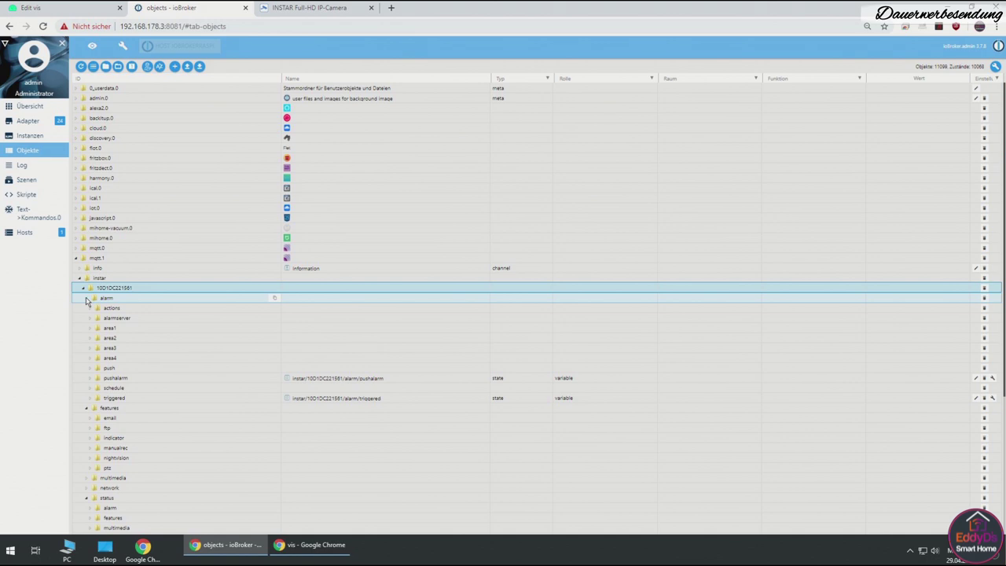
click(87, 299)
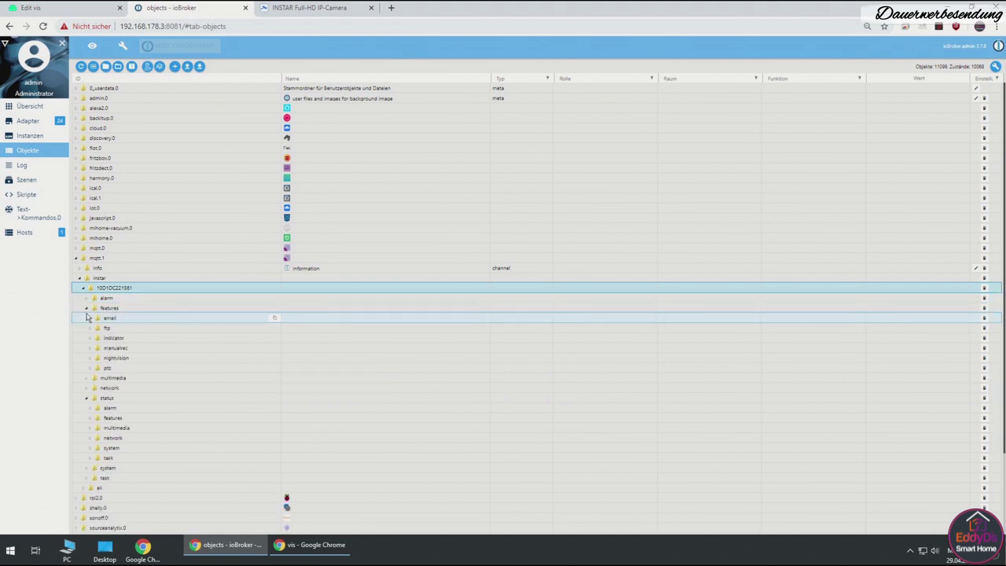
click(86, 308)
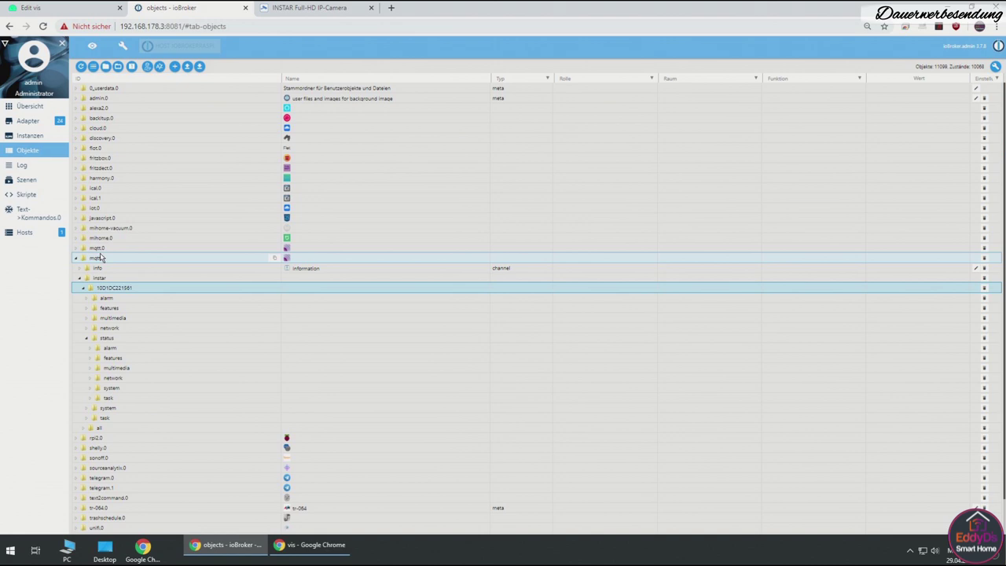
- Switch to the vis camera view and turn off Privatzone 1 to Privatzone 4
key(alt+Tab)
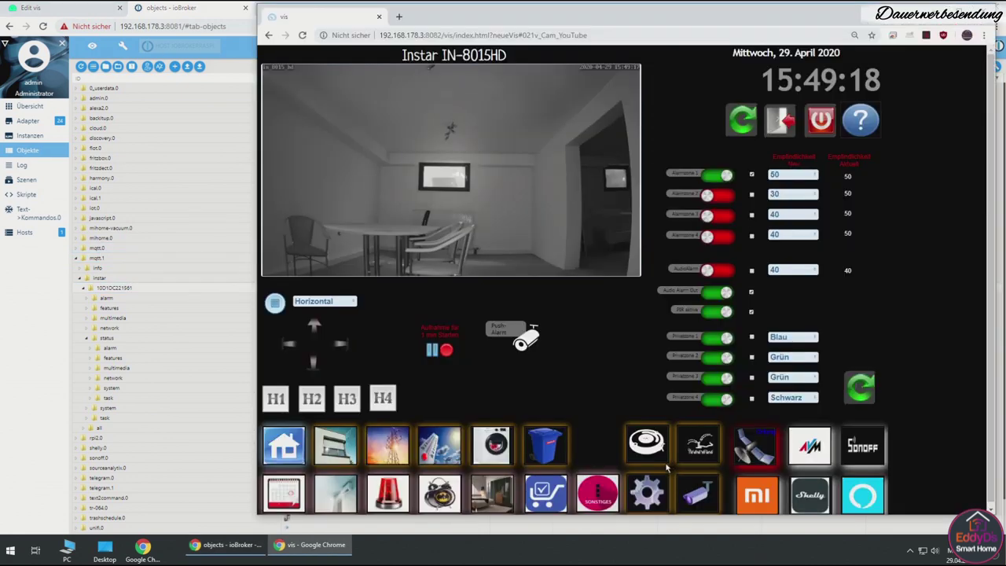
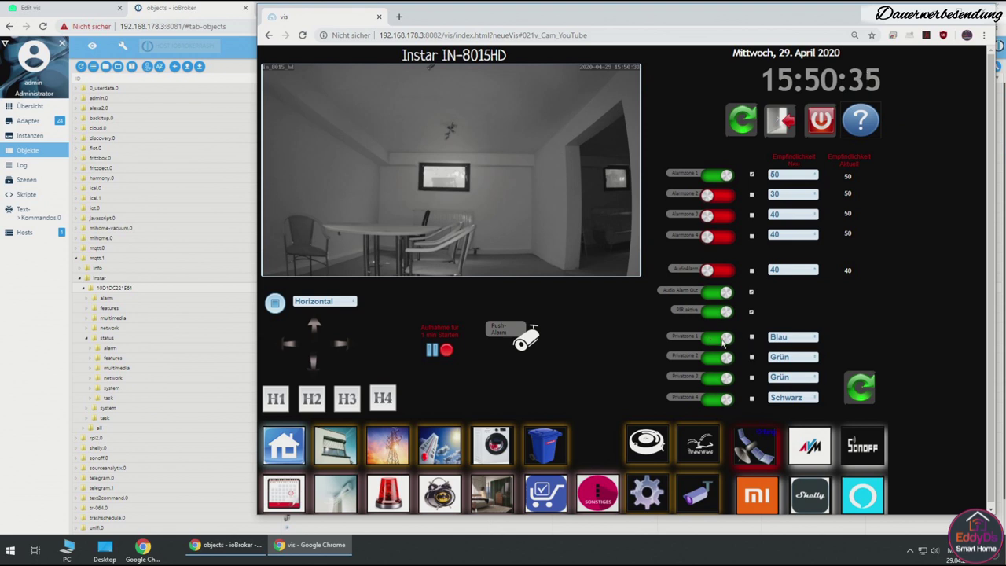
click(723, 338)
click(721, 358)
click(720, 377)
click(717, 397)
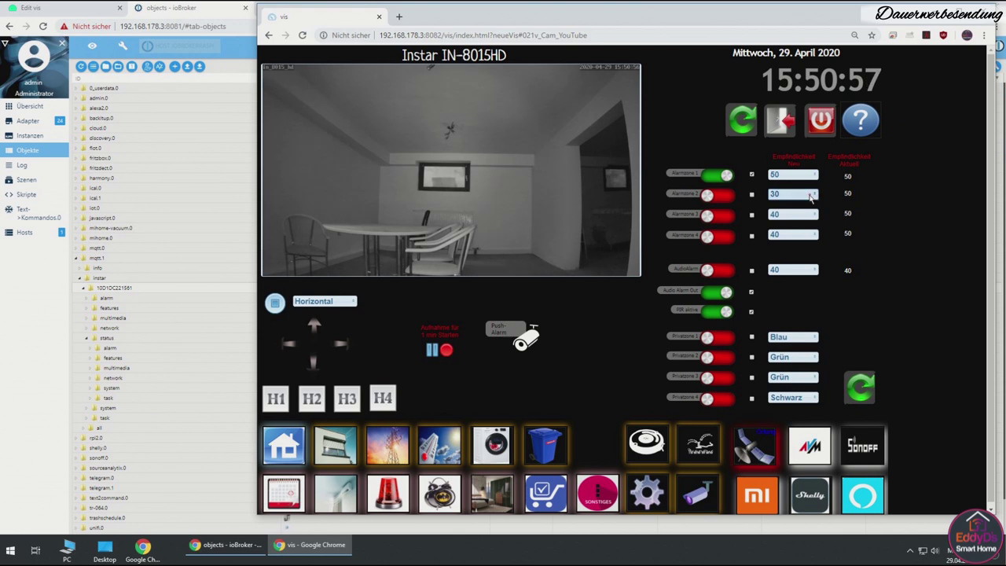
- Set the new sensitivity (Empfindlichkeit Neu) of Alarmzone 2 to 60
click(811, 195)
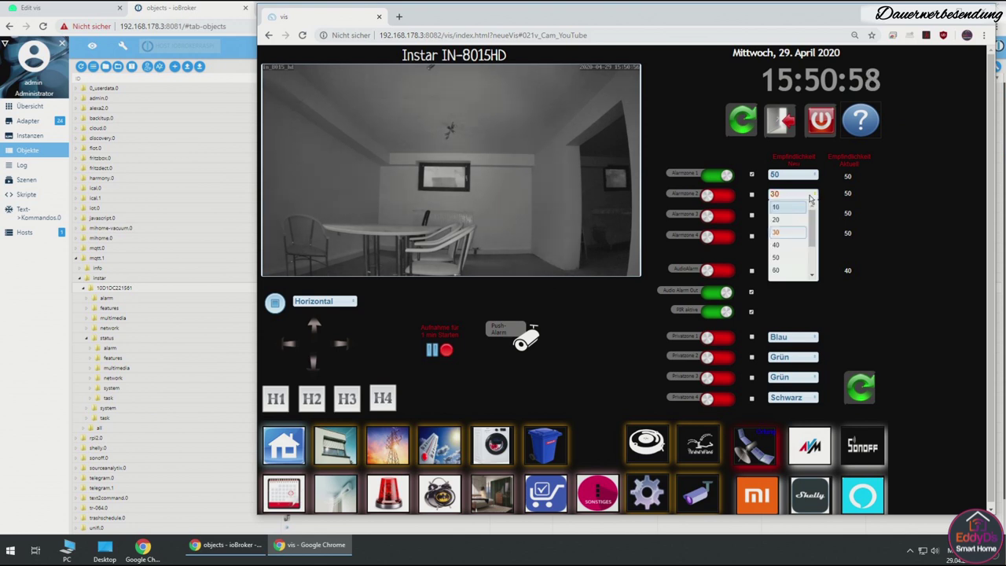
click(775, 271)
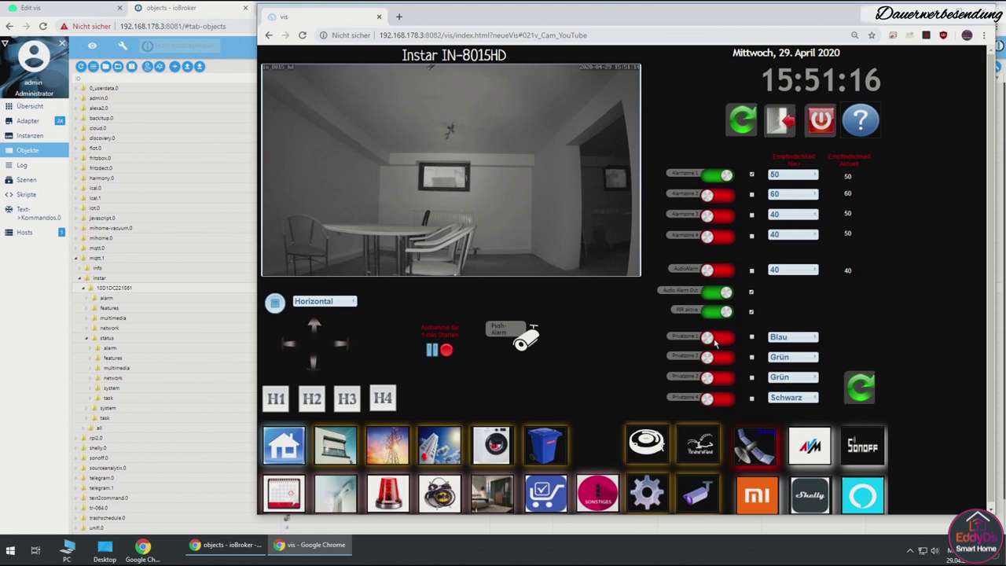
- Turn on Privatzone 1, try Weiß as its mask colour, and settle on Grün
click(715, 340)
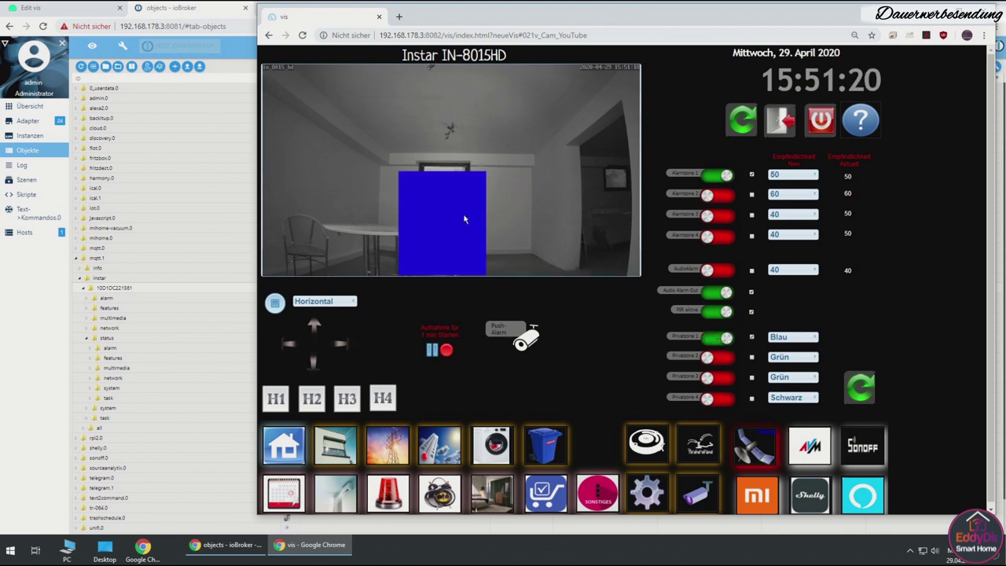
click(790, 337)
click(779, 363)
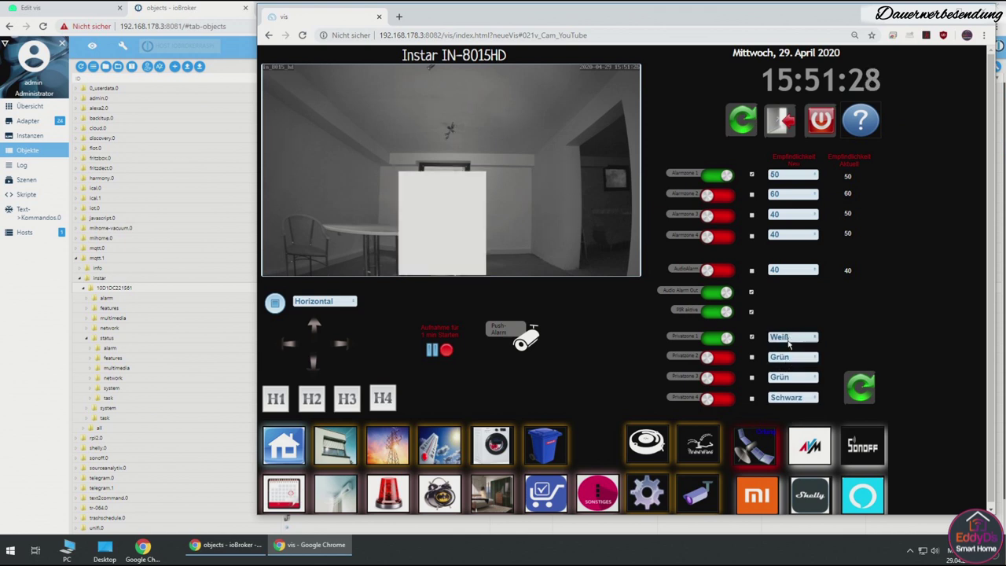
click(791, 337)
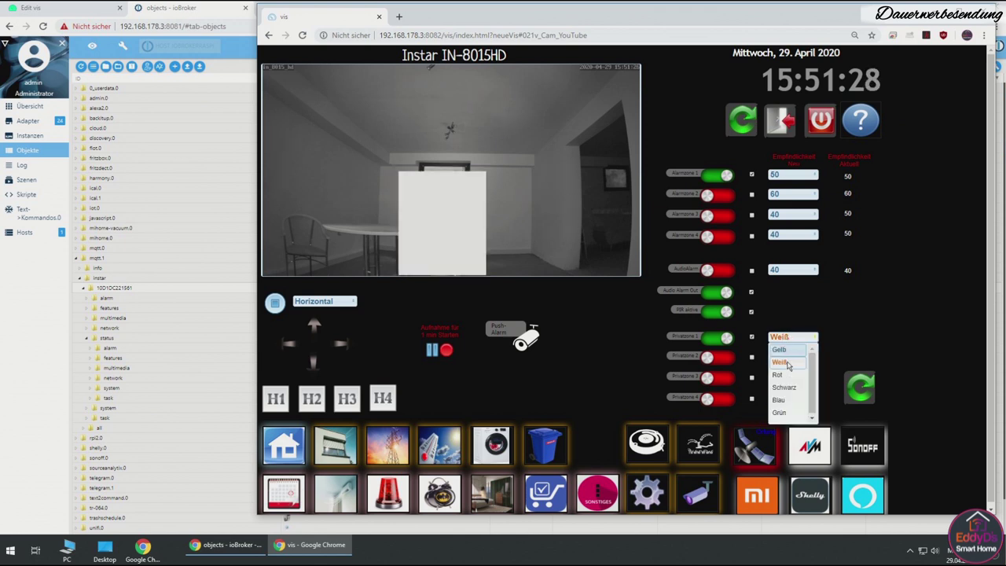
click(780, 412)
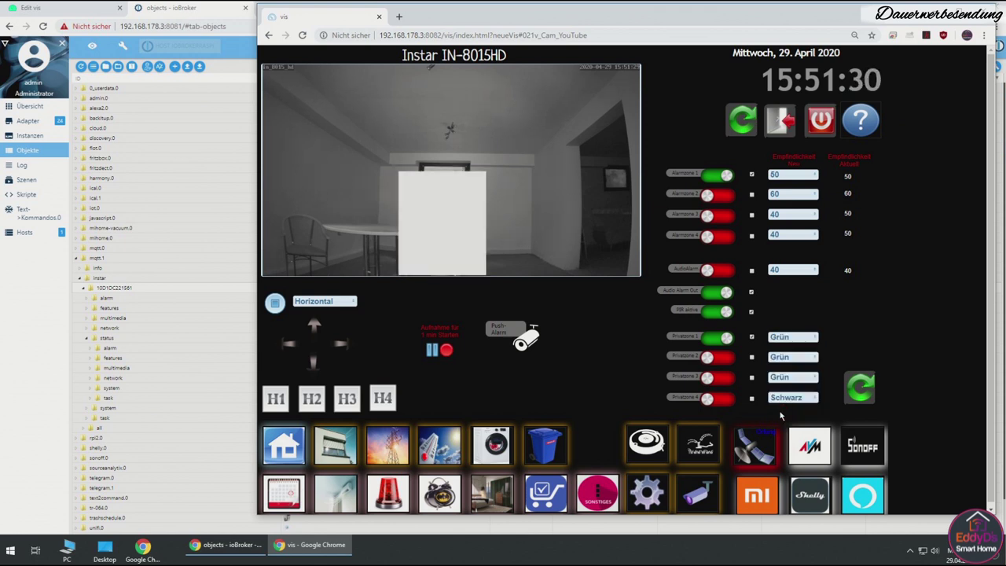
- Turn on Privatzone 2, Privatzone 3, and Privatzone 4
click(718, 359)
click(717, 378)
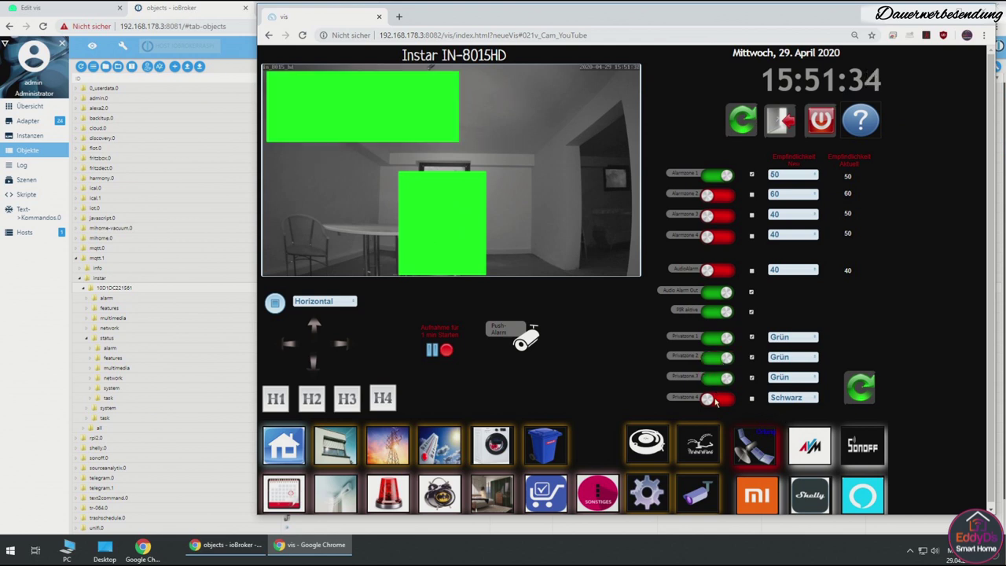
click(716, 401)
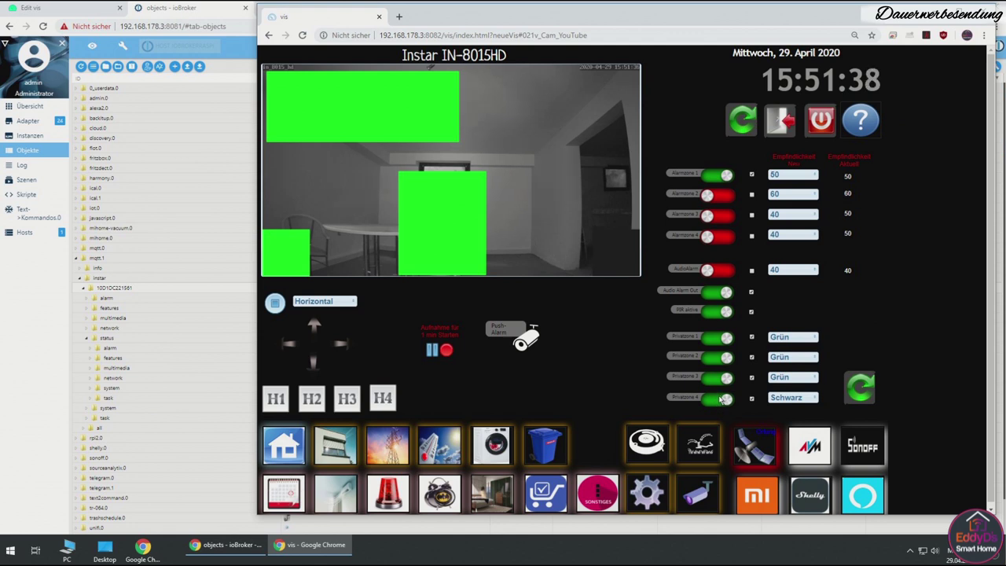
- Set the mask colours to Weiß for Privatzone 2, Rot for Privatzone 3, and Gelb for Privatzone 4 after trying Grün on it
click(796, 358)
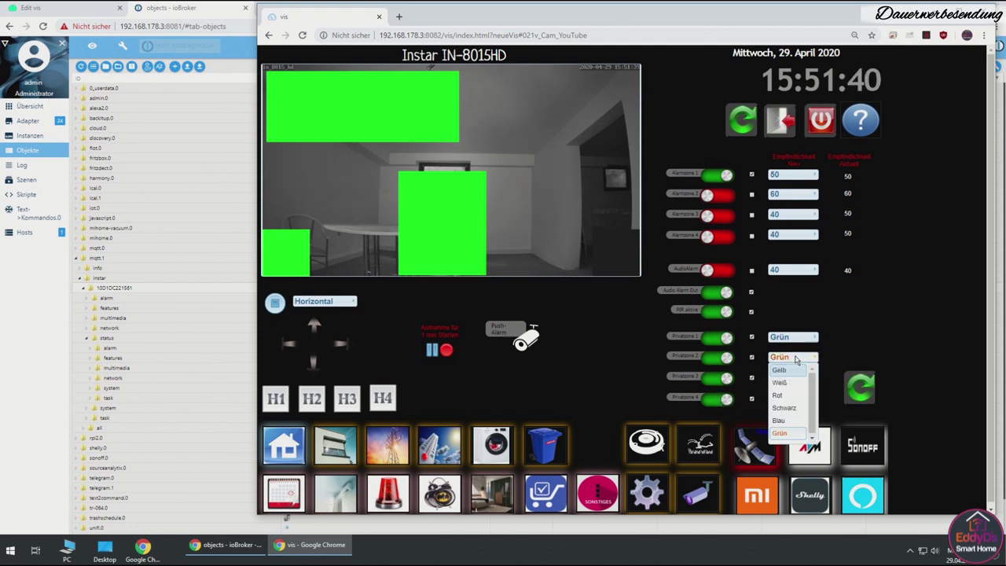
click(781, 382)
click(784, 380)
click(777, 415)
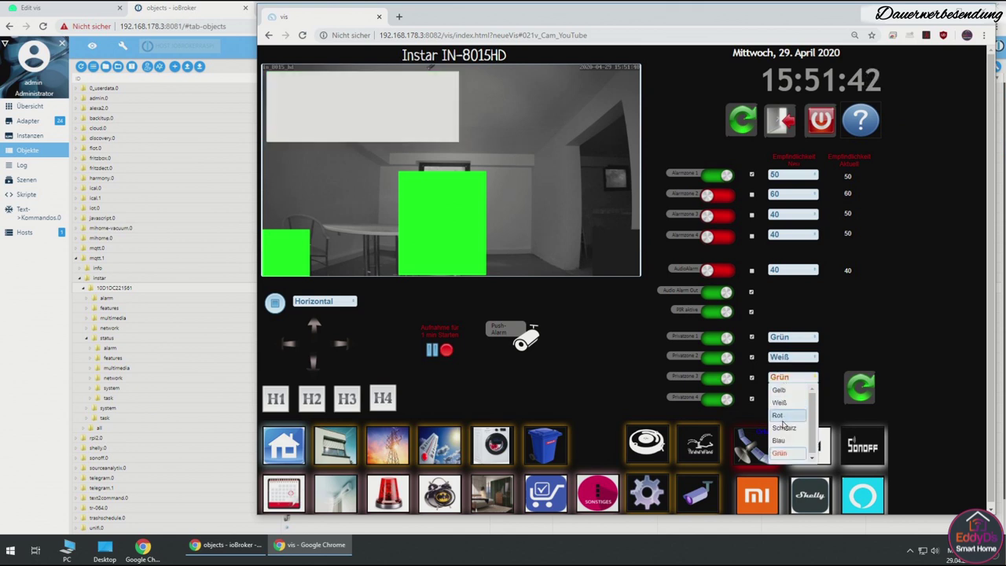
click(788, 397)
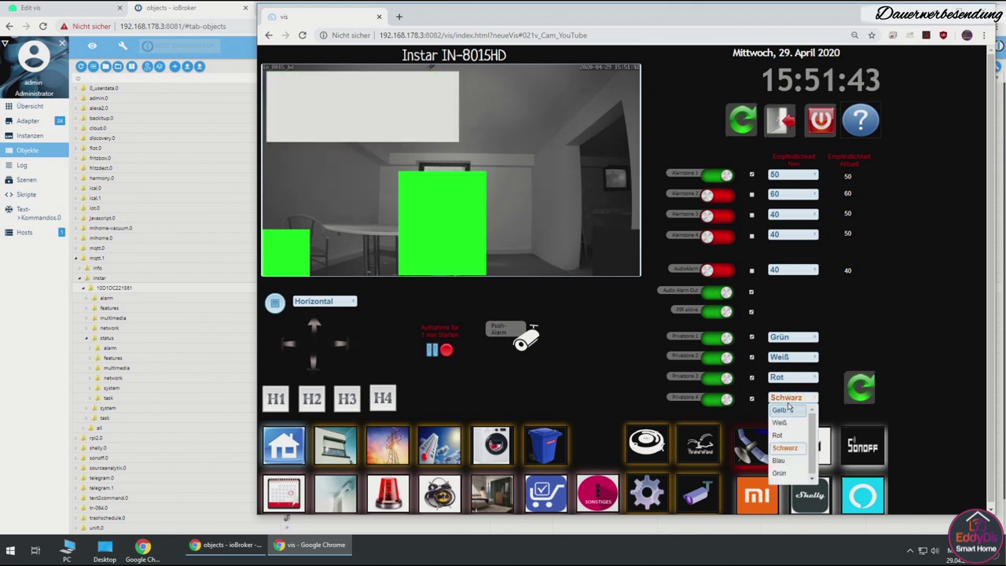
click(780, 473)
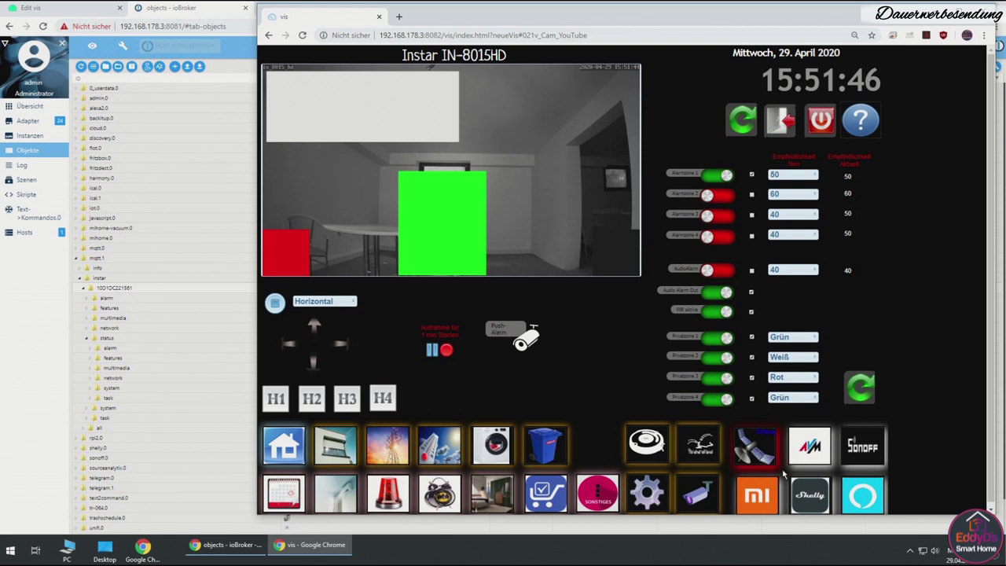
click(792, 400)
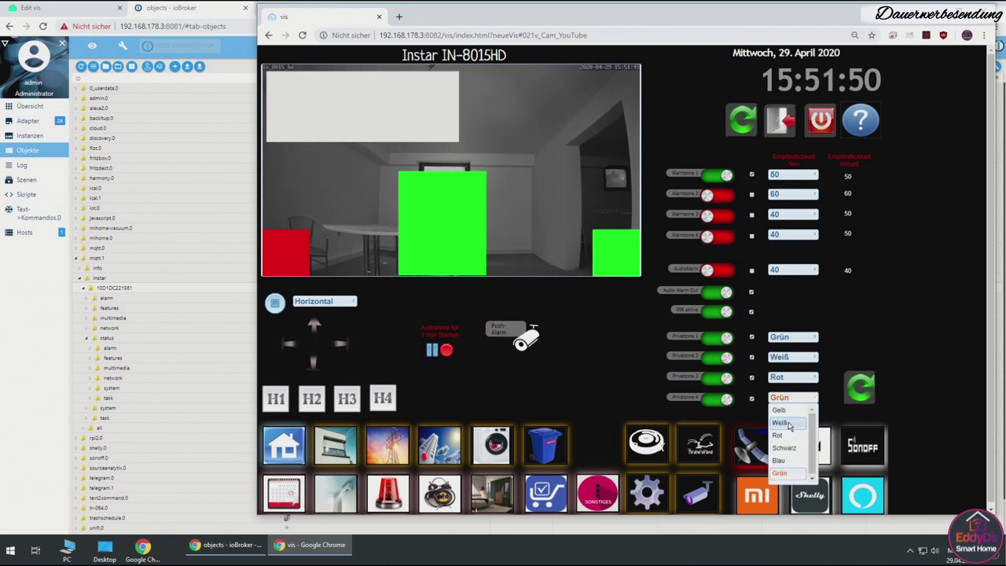
click(779, 409)
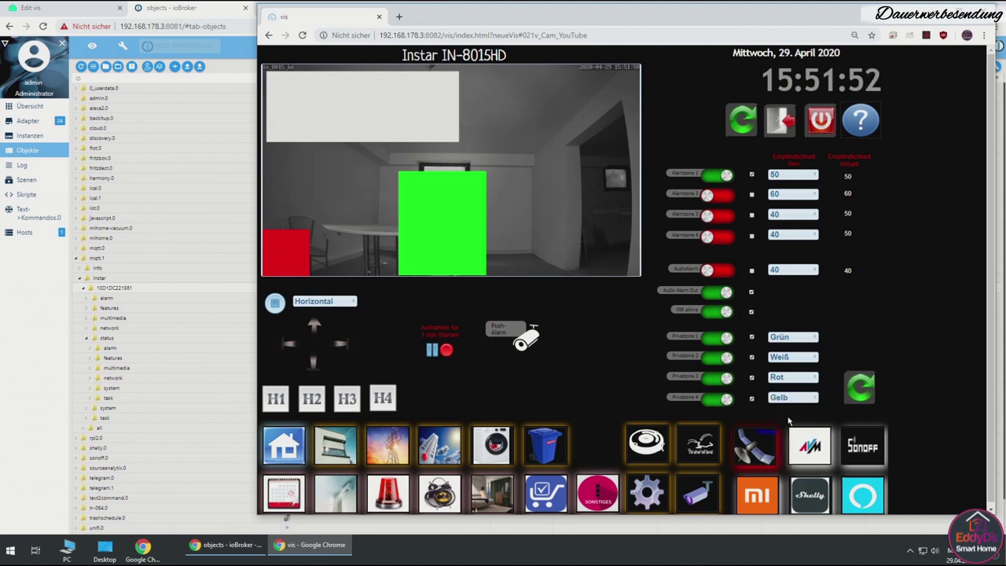
- Move the camera through its stored positions H1, H2, and H3
click(277, 403)
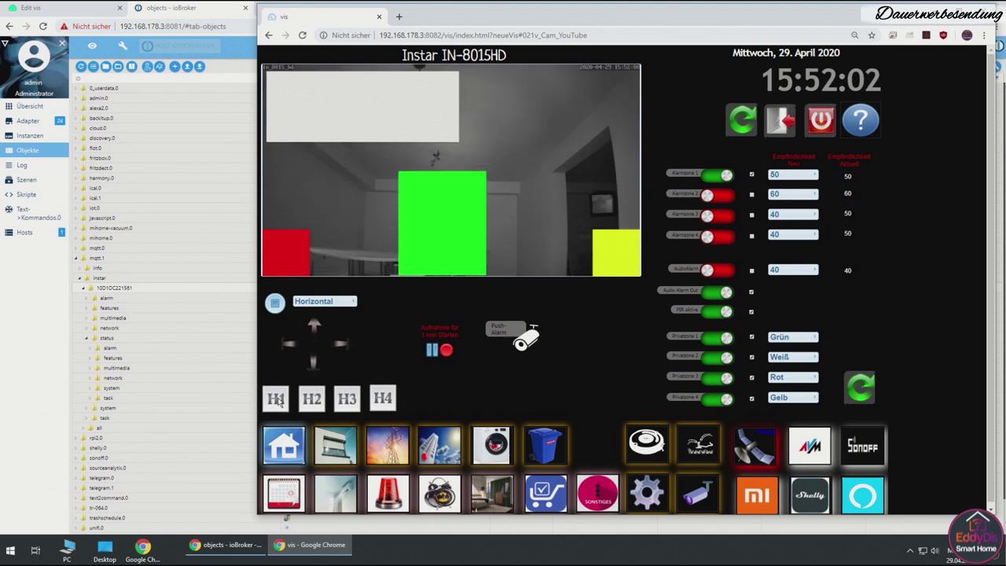
click(317, 401)
click(350, 401)
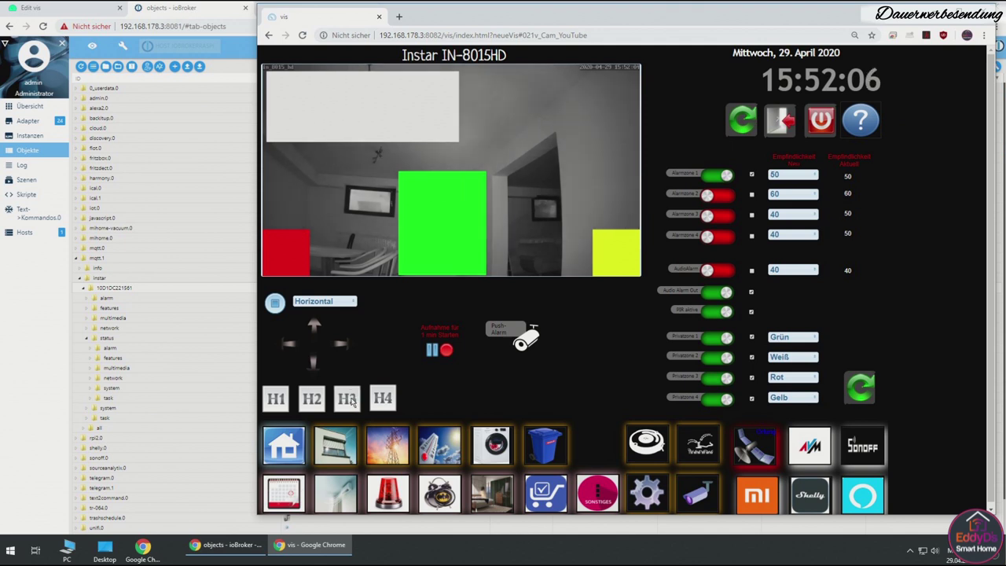
- Run the camera's Horizontal scan and its Vertikal scan, and stop the movement
click(331, 304)
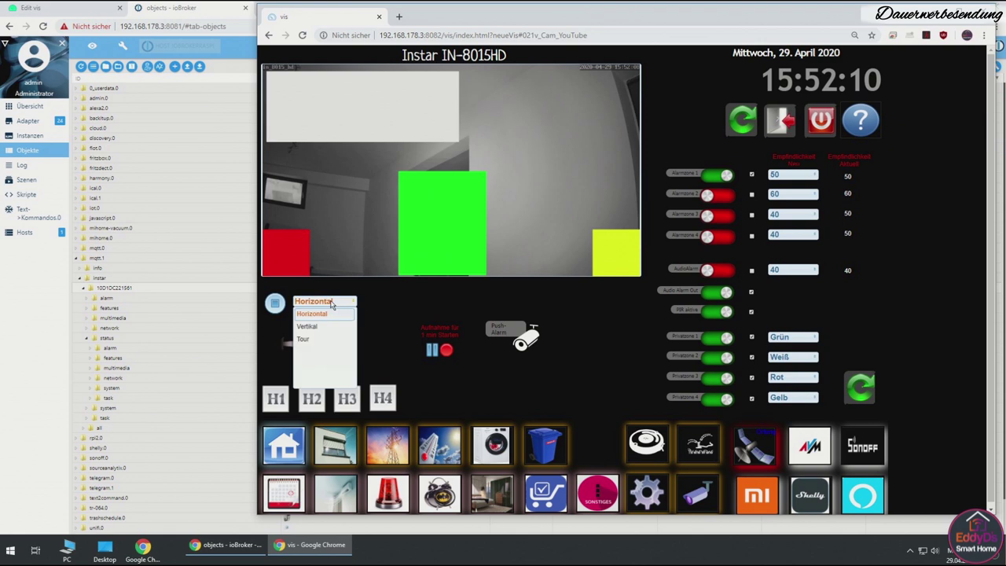
click(312, 314)
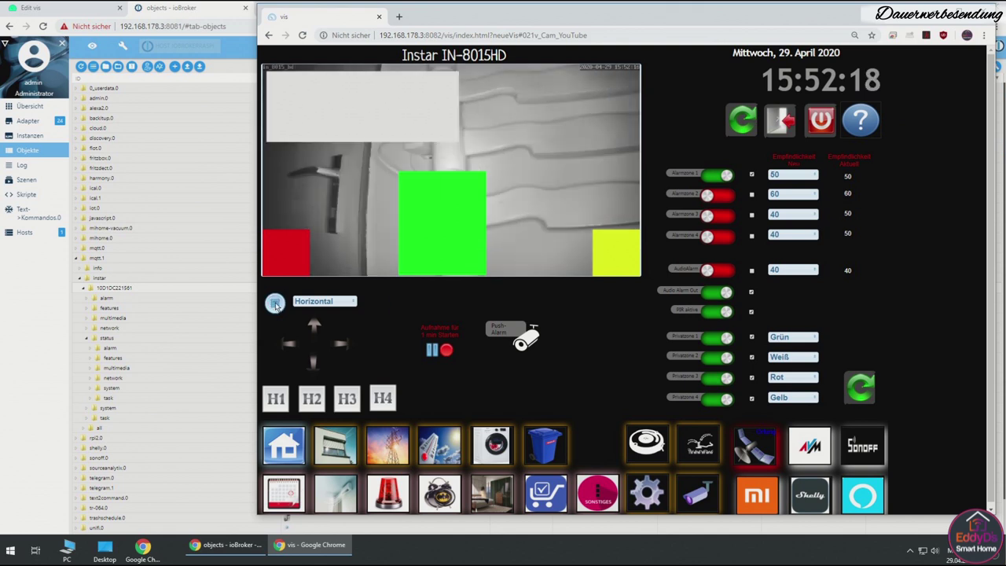
click(324, 307)
click(312, 326)
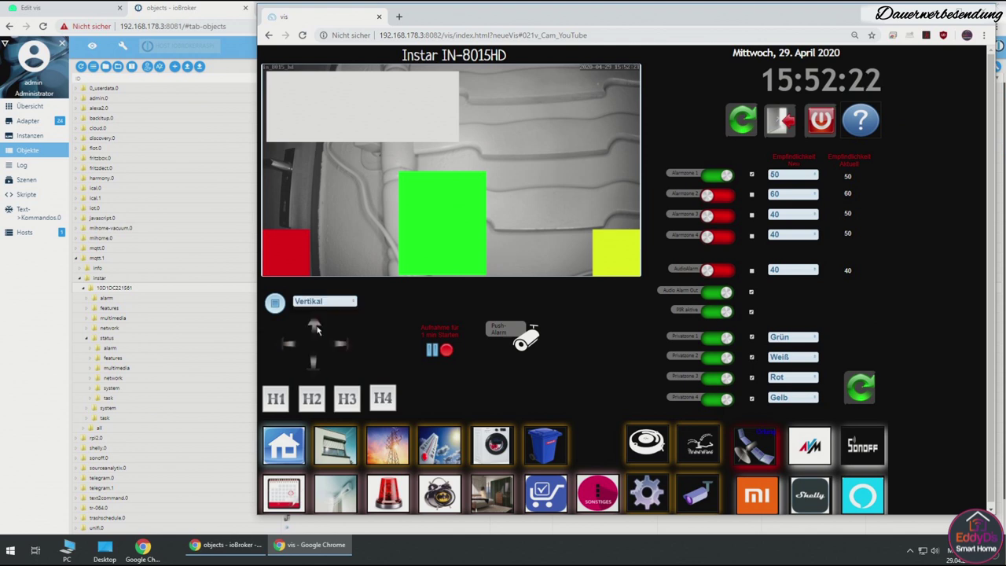
click(275, 303)
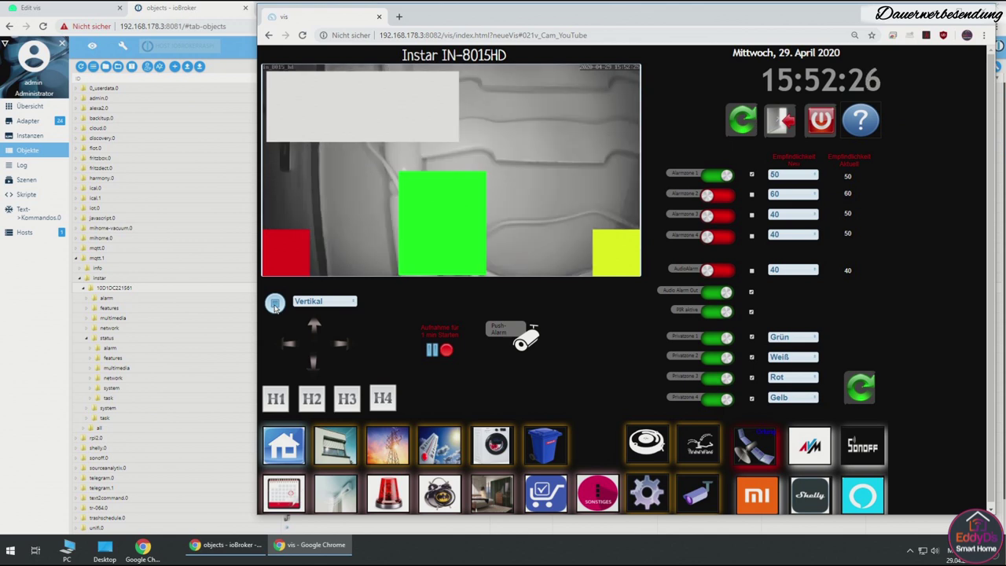
- Check the available scan modes without changing the selection, and steer the camera manually up and to the right
click(337, 303)
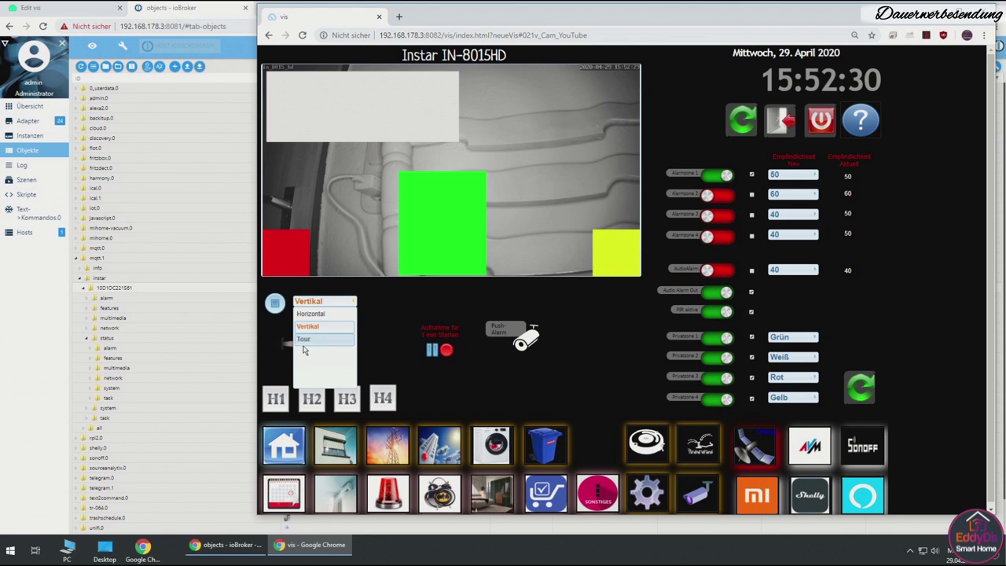
click(388, 307)
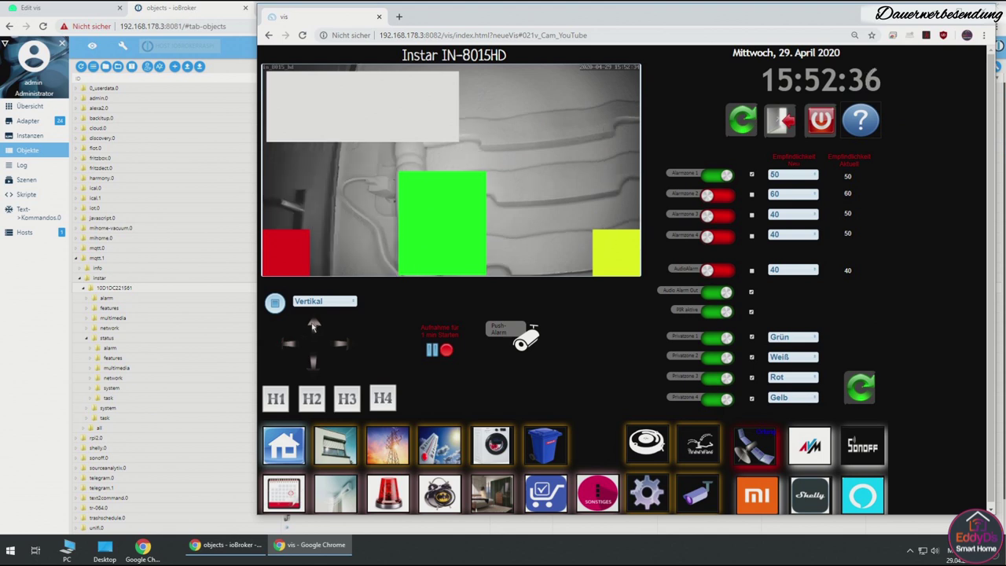
click(314, 327)
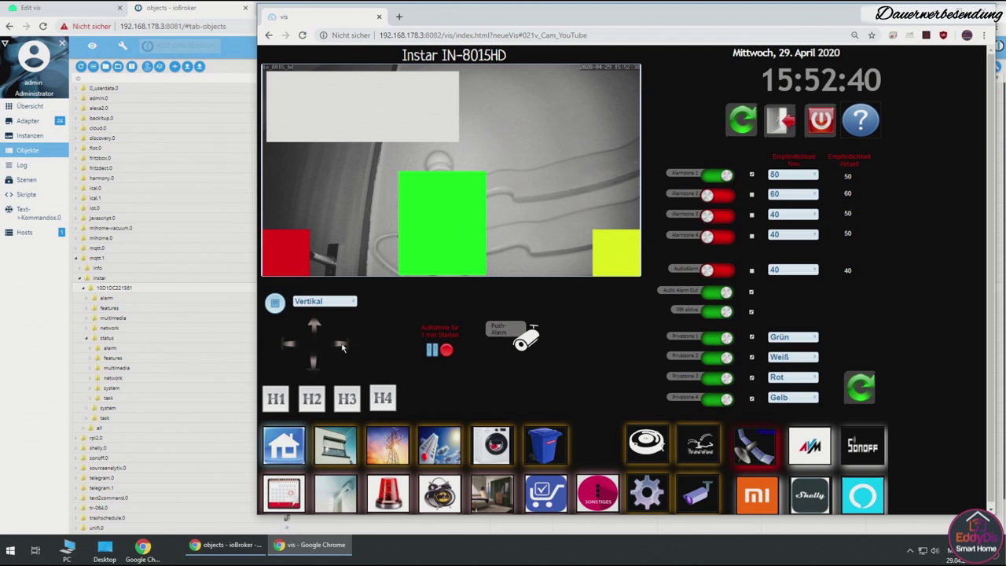
click(342, 346)
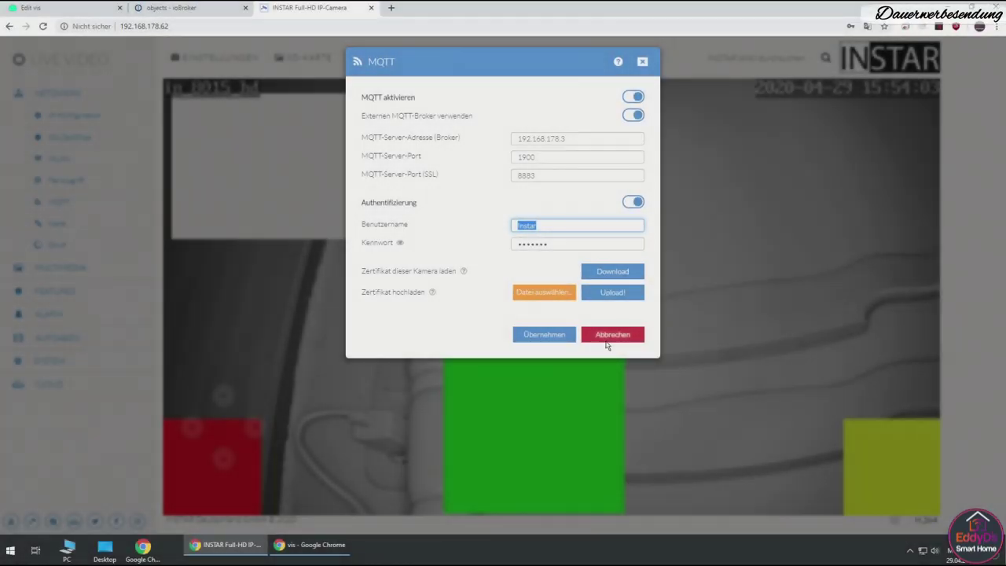
- Cancel the camera's MQTT dialog and open its SD card viewer, signing in with the camera username and password
click(606, 341)
click(295, 56)
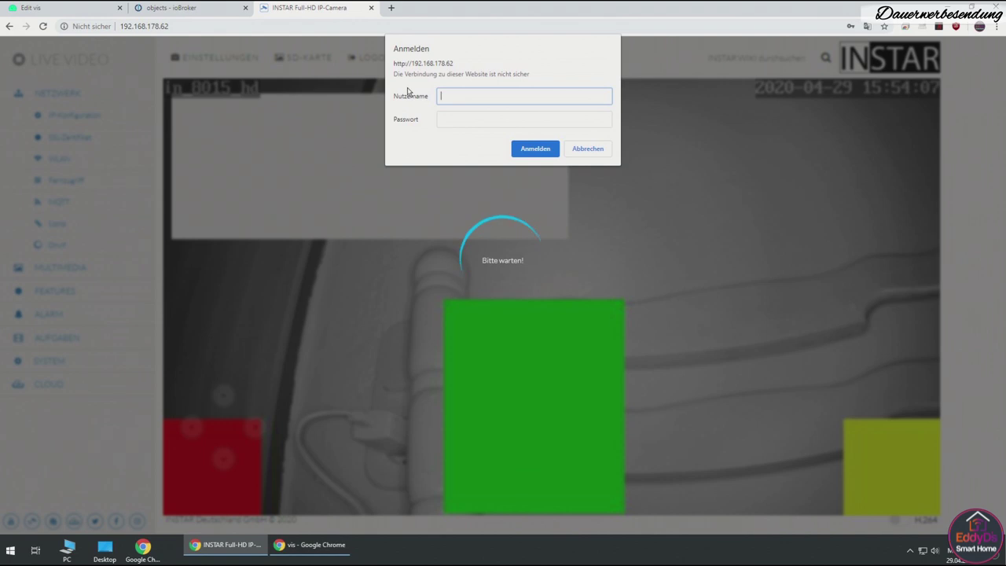
text(a)
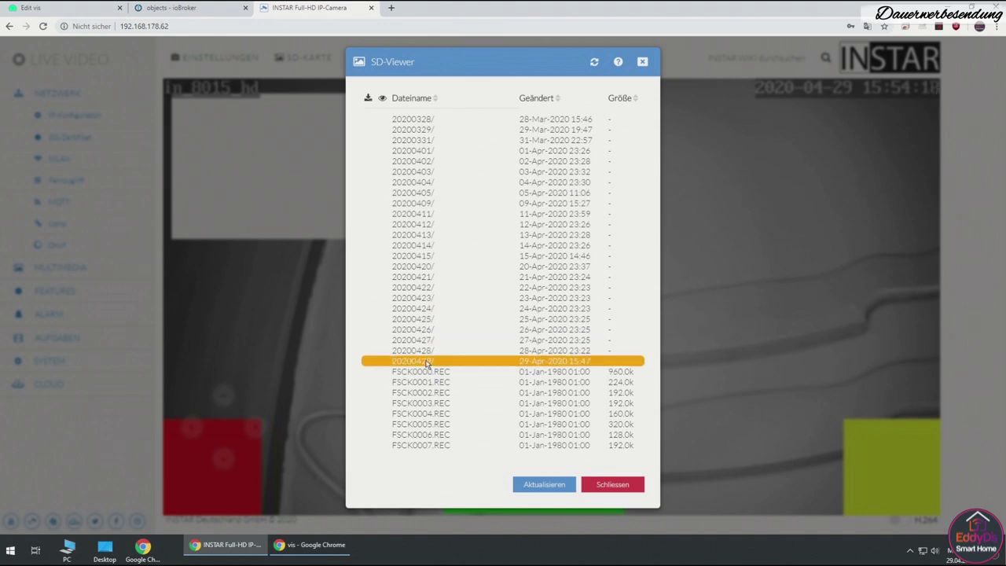
- Download A200429_155327_155341.avi from the record000 folder of 29 April 2020, play the recording, and close the player
click(427, 361)
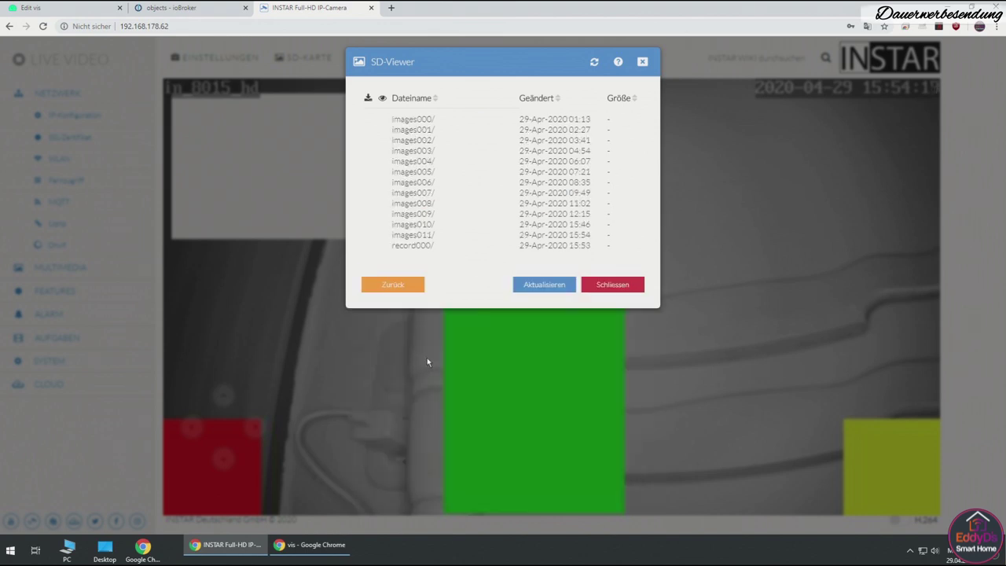
click(407, 246)
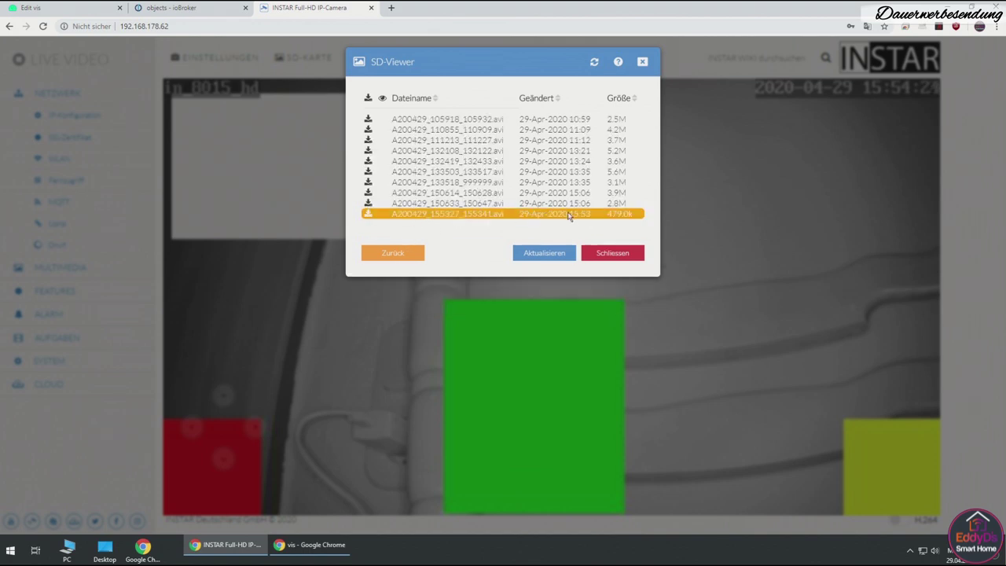
click(368, 214)
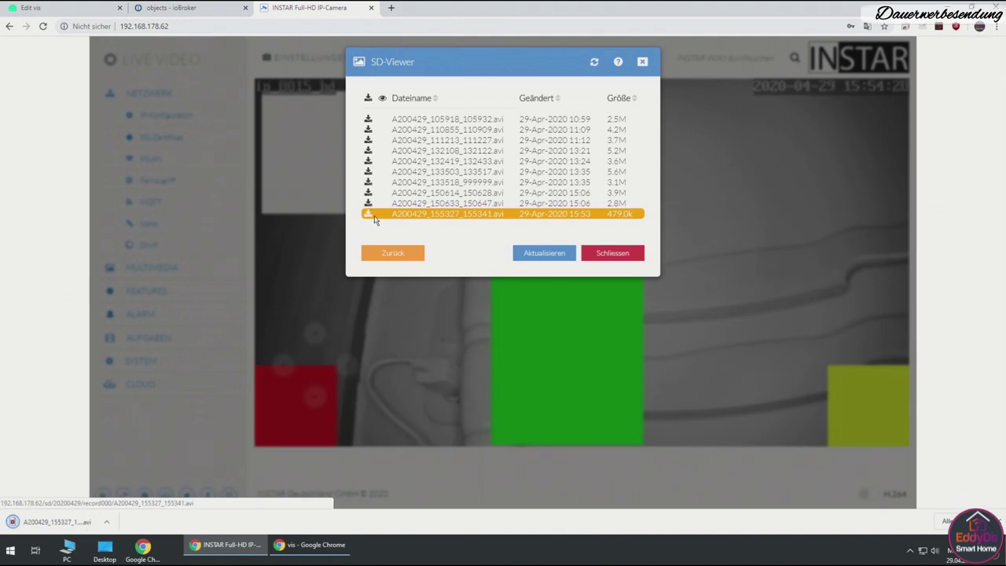
click(71, 524)
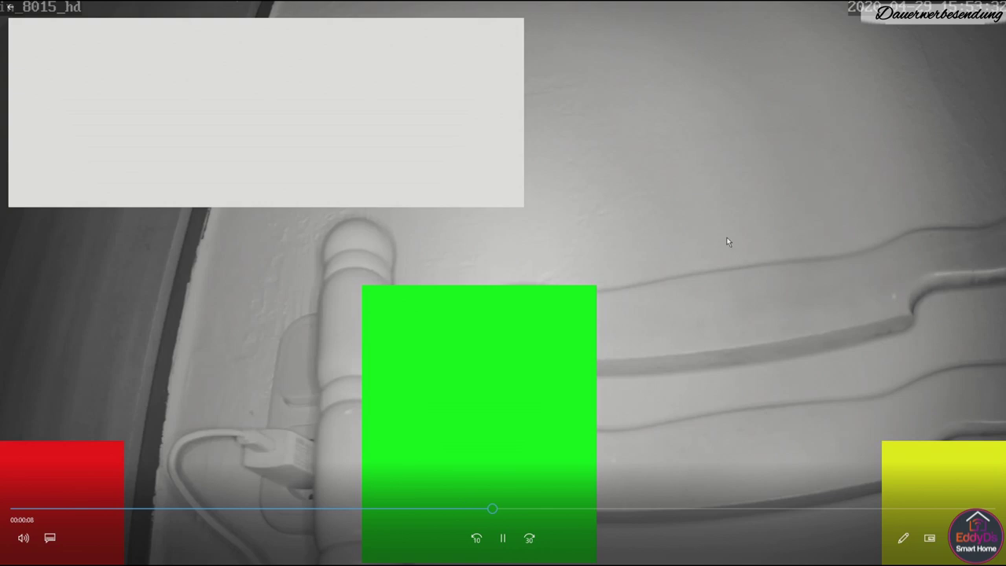
key(Escape)
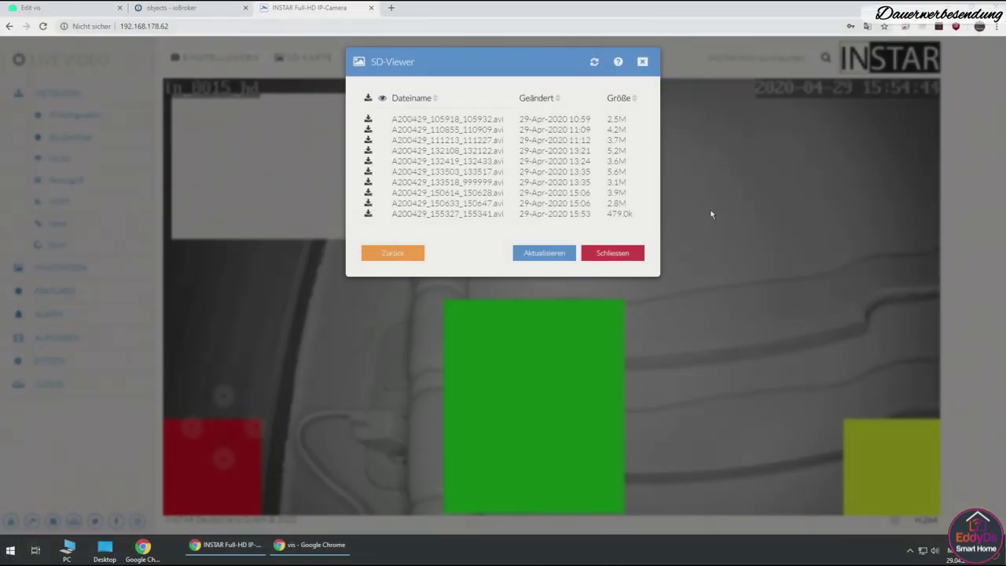
- Close the SD-Viewer and return to the ioBroker object tree
click(612, 253)
click(188, 9)
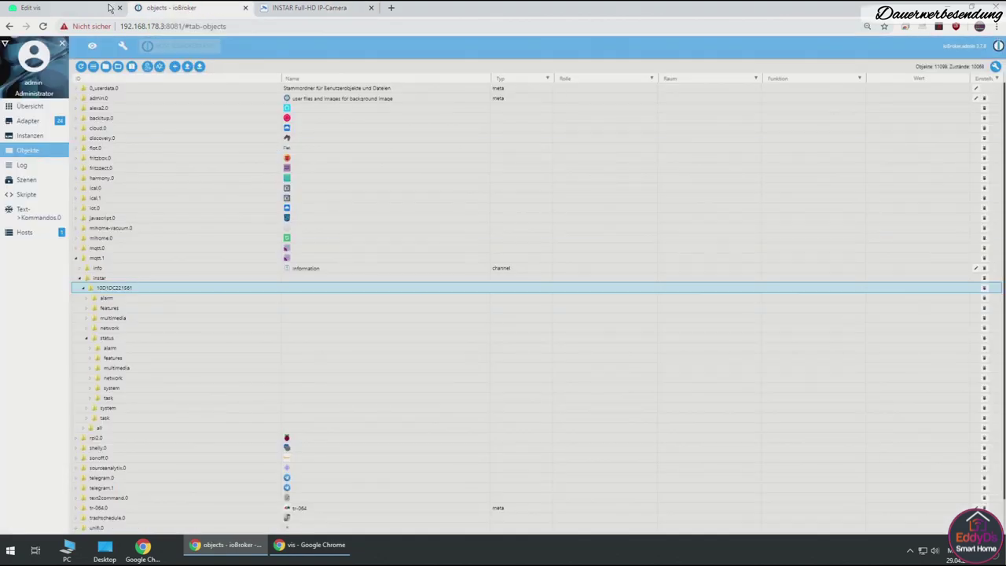
- Inspect the area1 enable raw value in the camera's alarm folder under mqtt.1, leave it unedited, and collapse the alarm folder
click(309, 544)
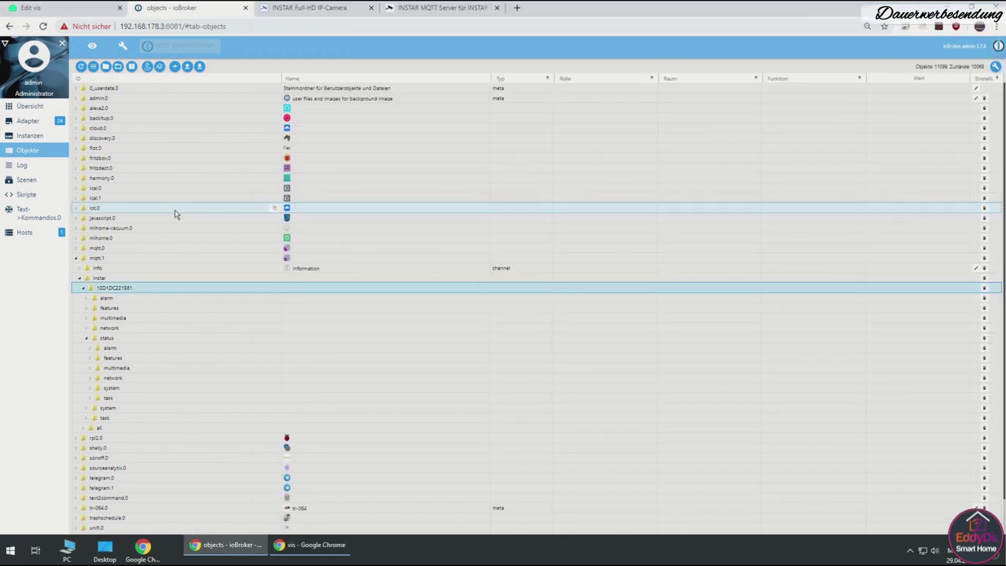
click(175, 213)
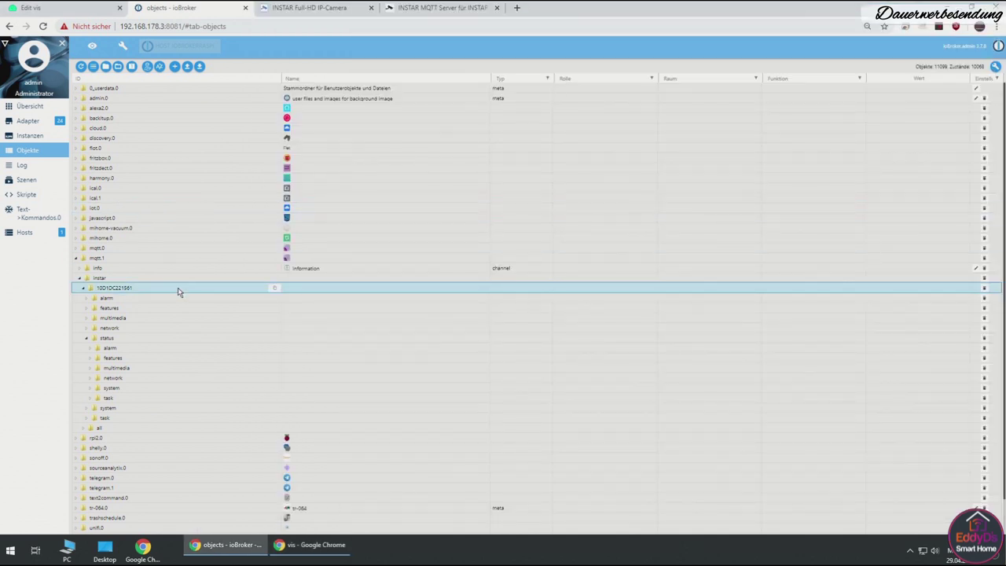
click(88, 299)
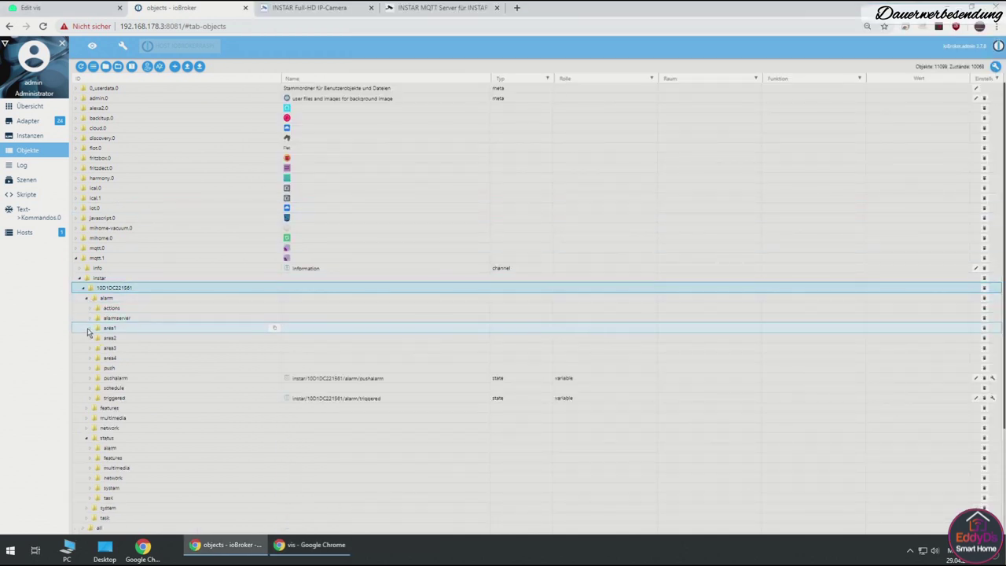
click(88, 329)
click(92, 339)
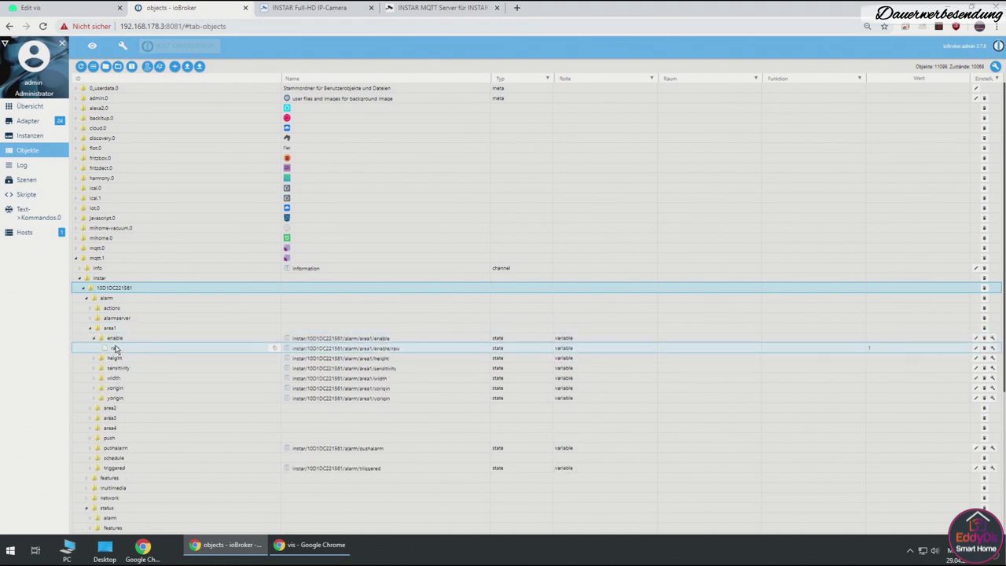
click(867, 351)
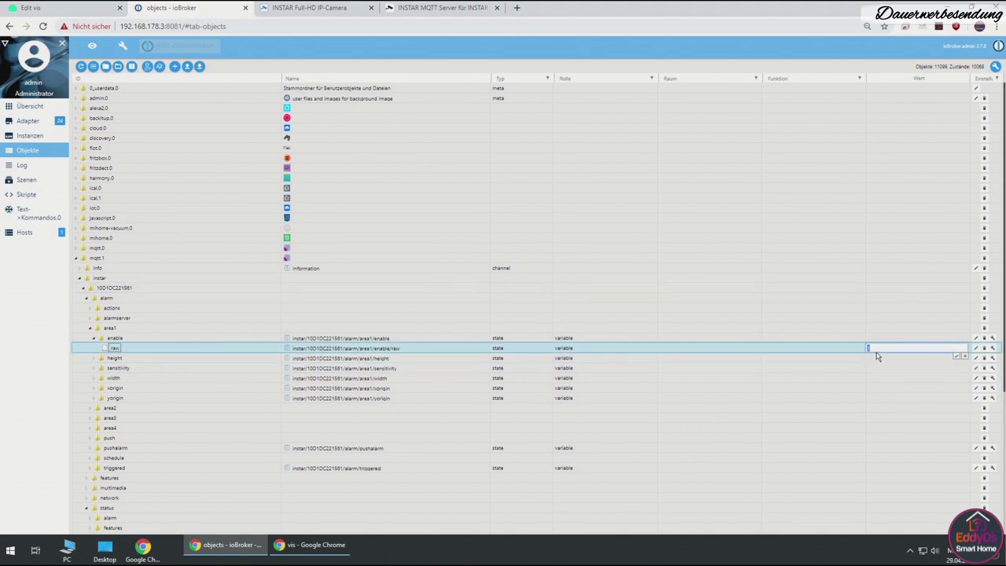
key(Escape)
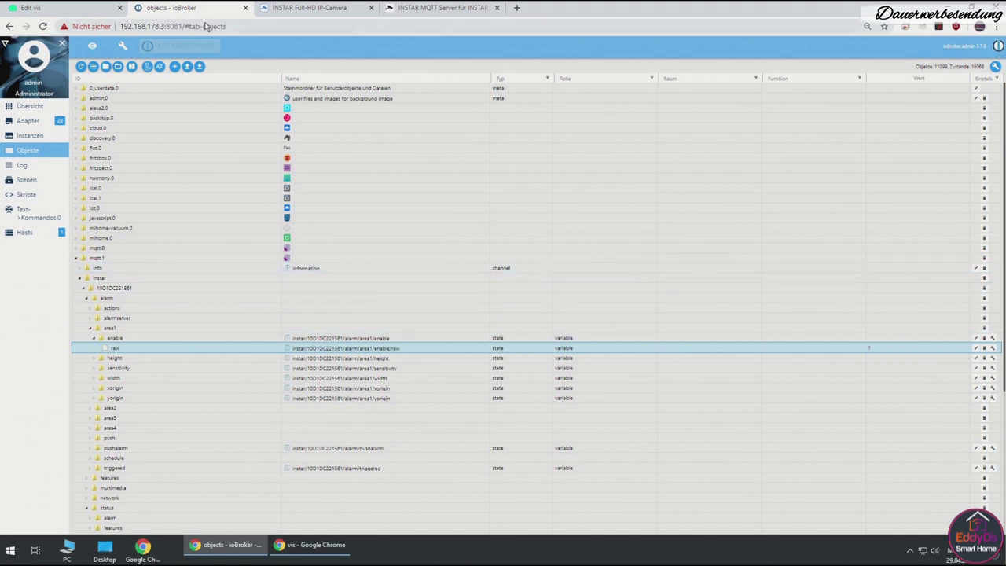
click(87, 303)
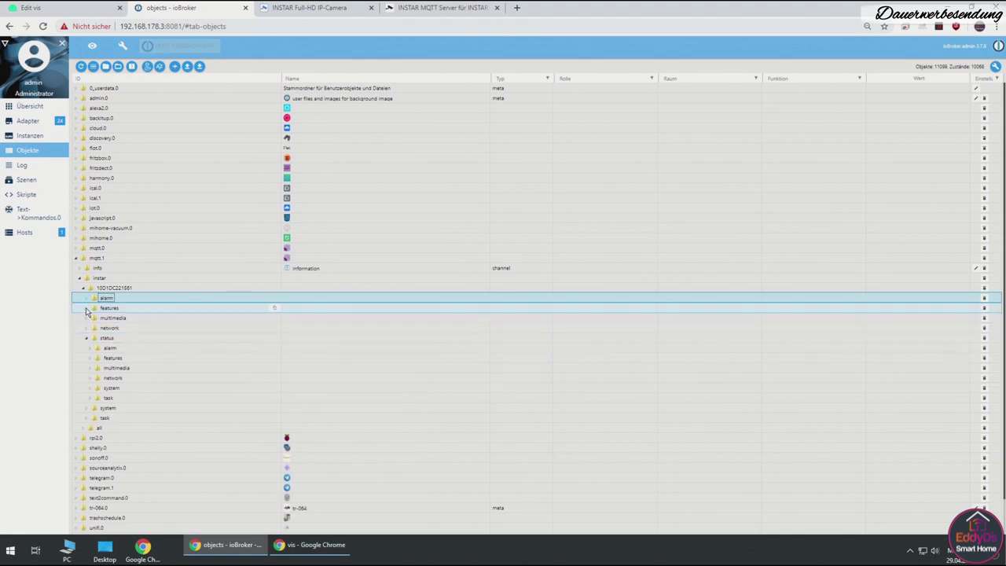
- Expand the camera's features and ptz folders down to the movestep raw state, and check the details of its value
click(87, 308)
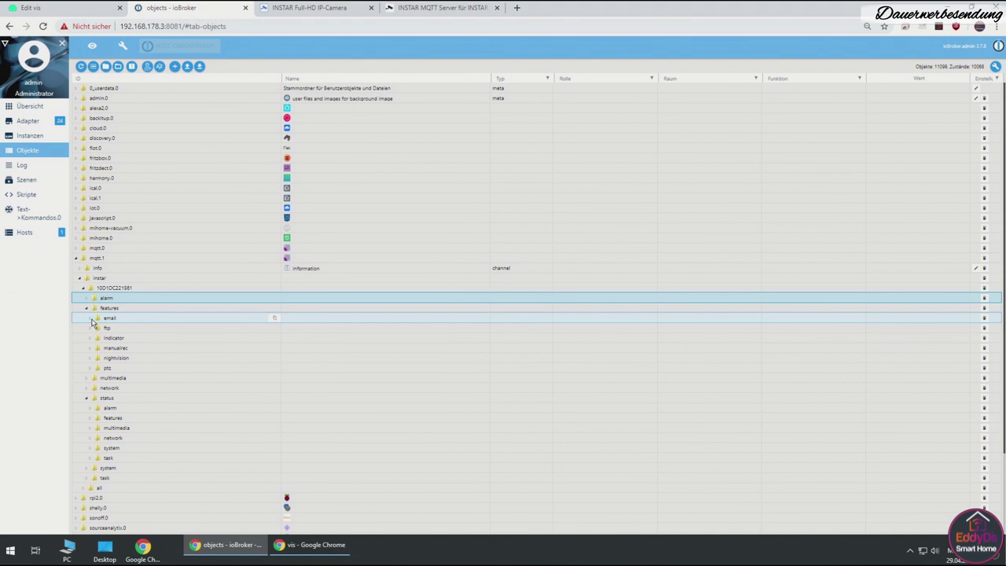
click(89, 369)
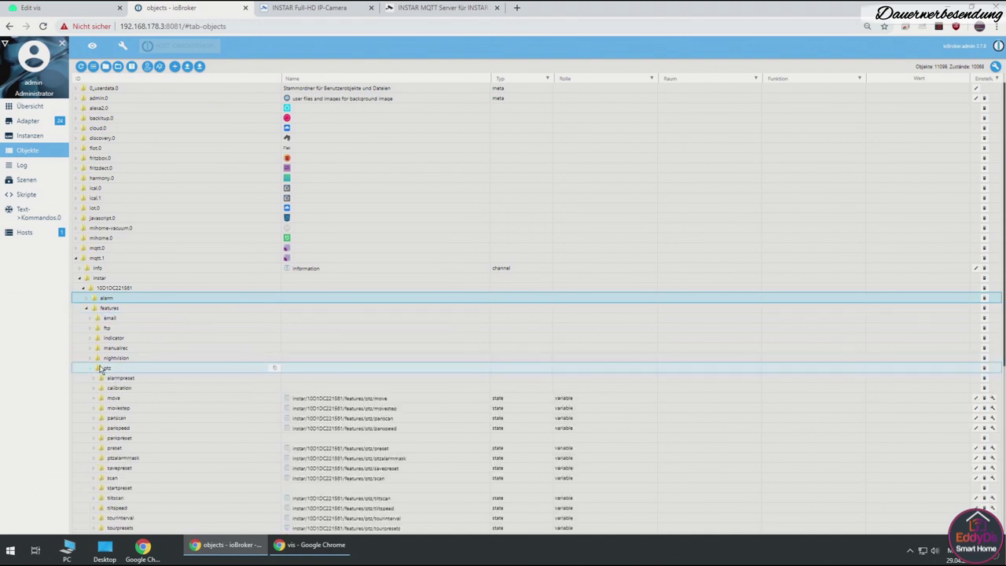
scroll(123, 382, down, 2)
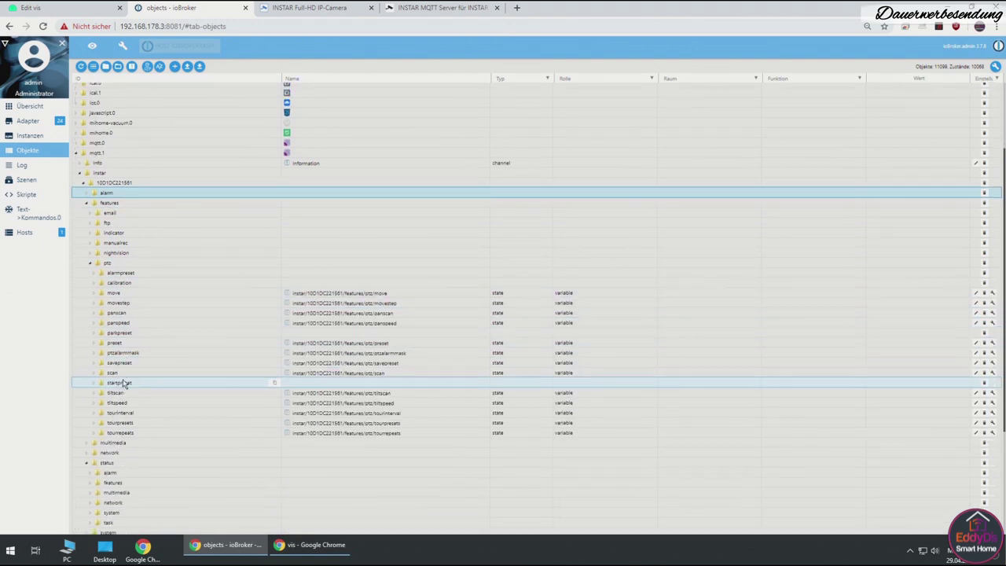
click(92, 306)
click(127, 315)
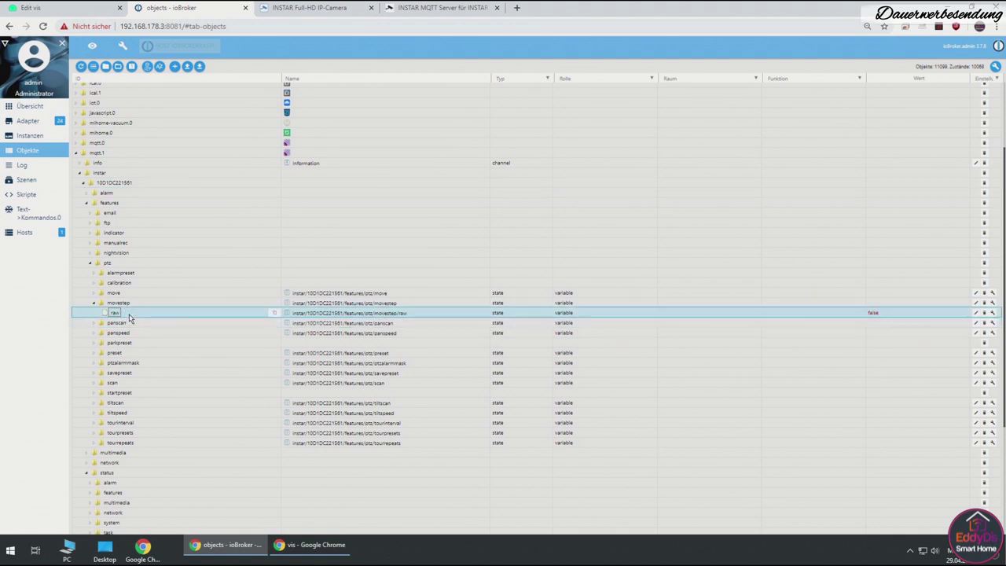
mouse_move(878, 318)
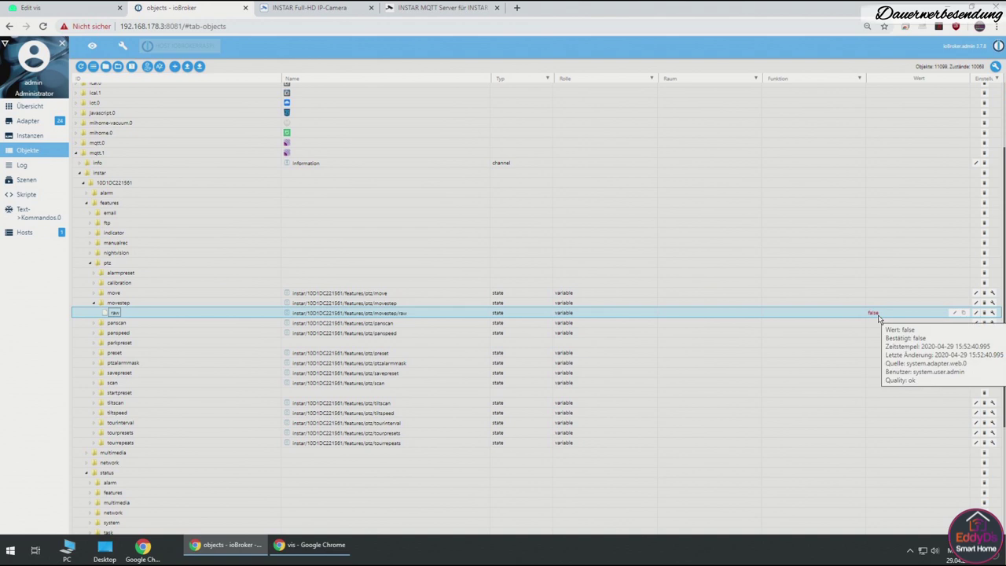